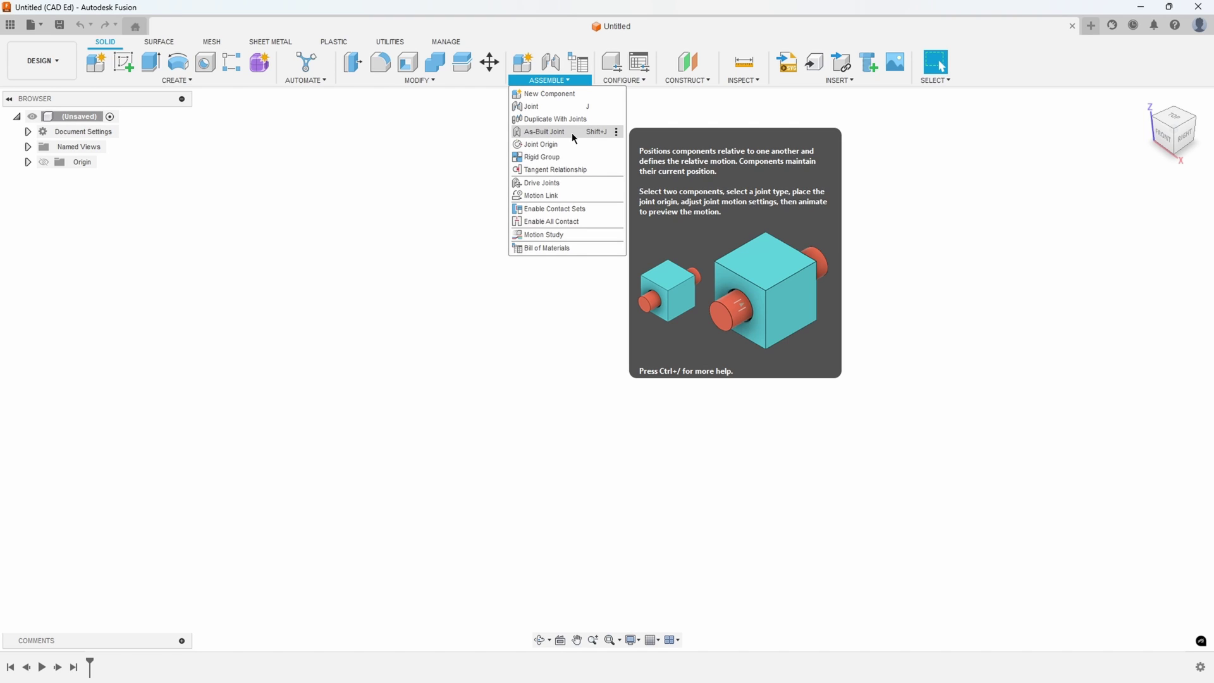
Open the McMaster-Carr component catalogue for insertion and search it for toggle clamps.
left_click(849, 81)
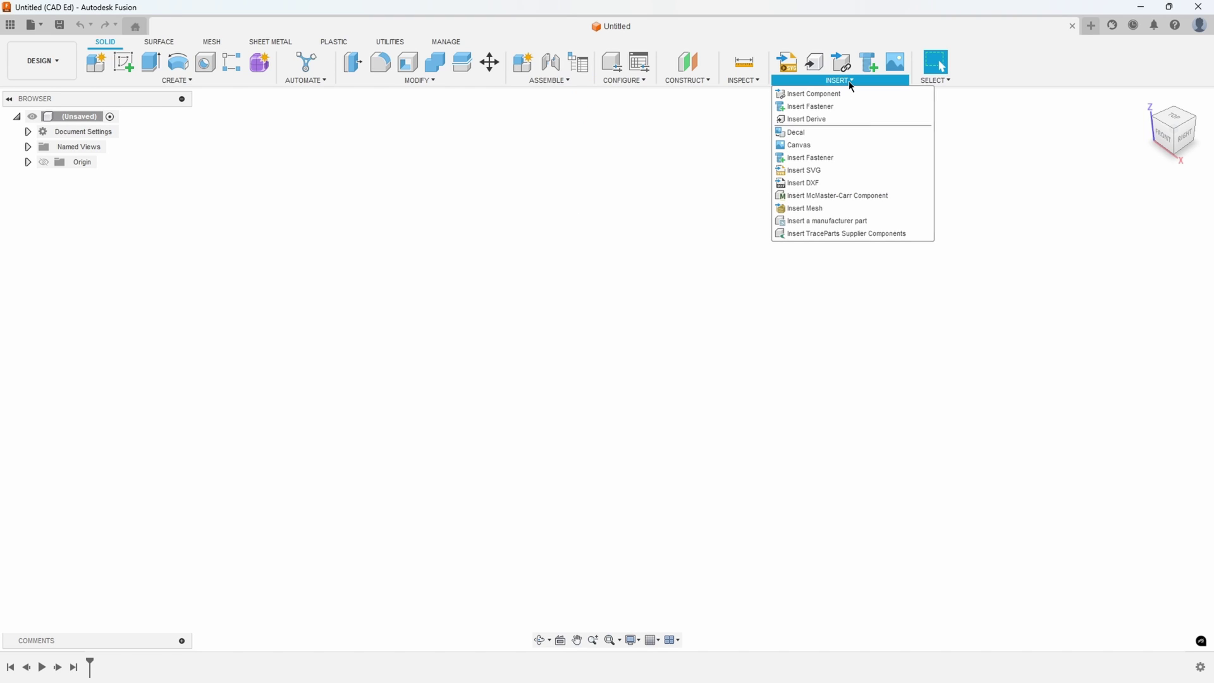
left_click(843, 201)
left_click_drag(354, 230, 277, 113)
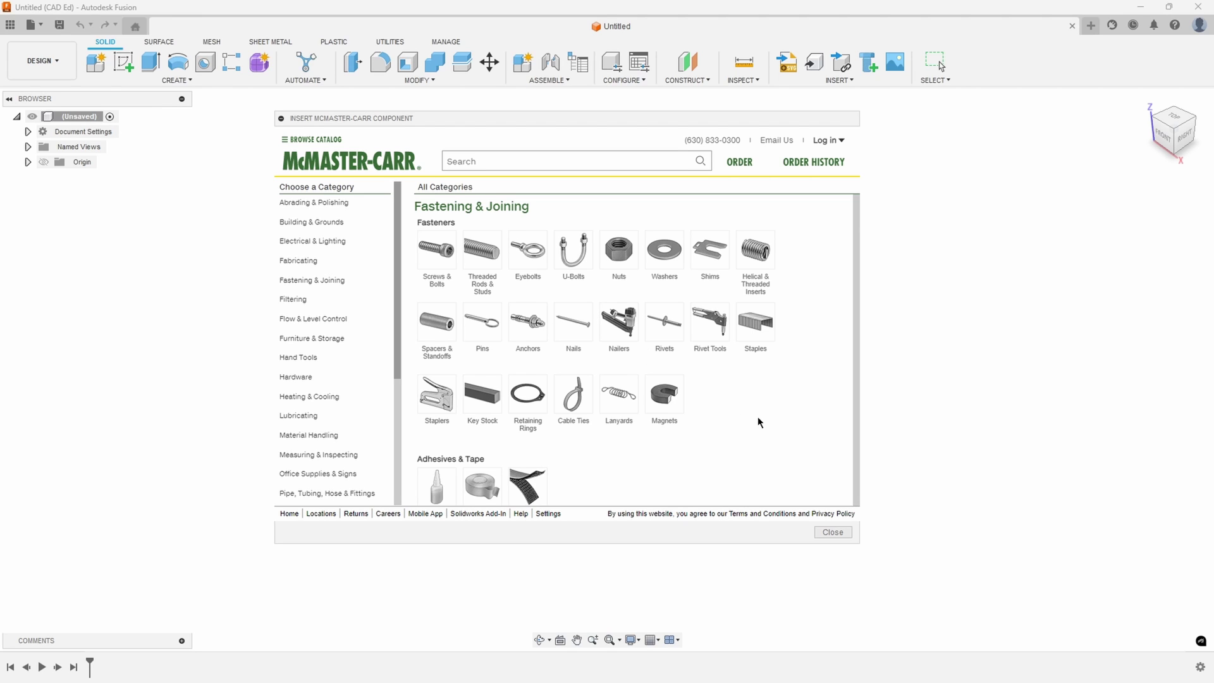
left_click(538, 162)
type("to")
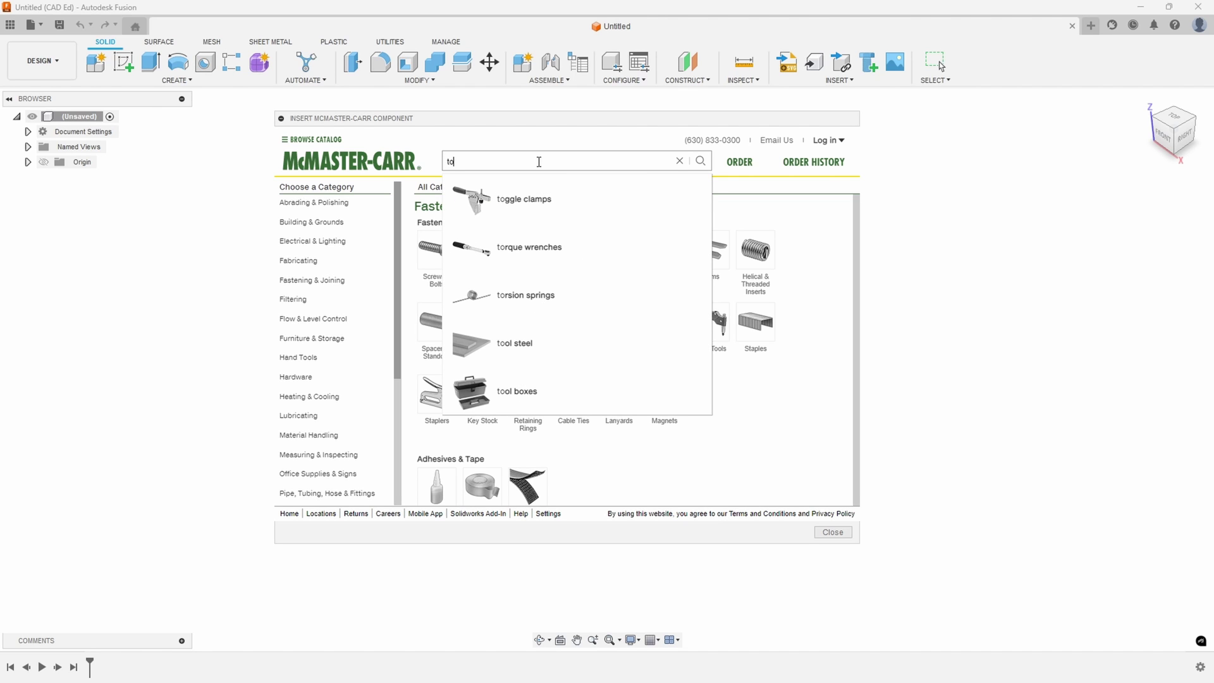
left_click(537, 198)
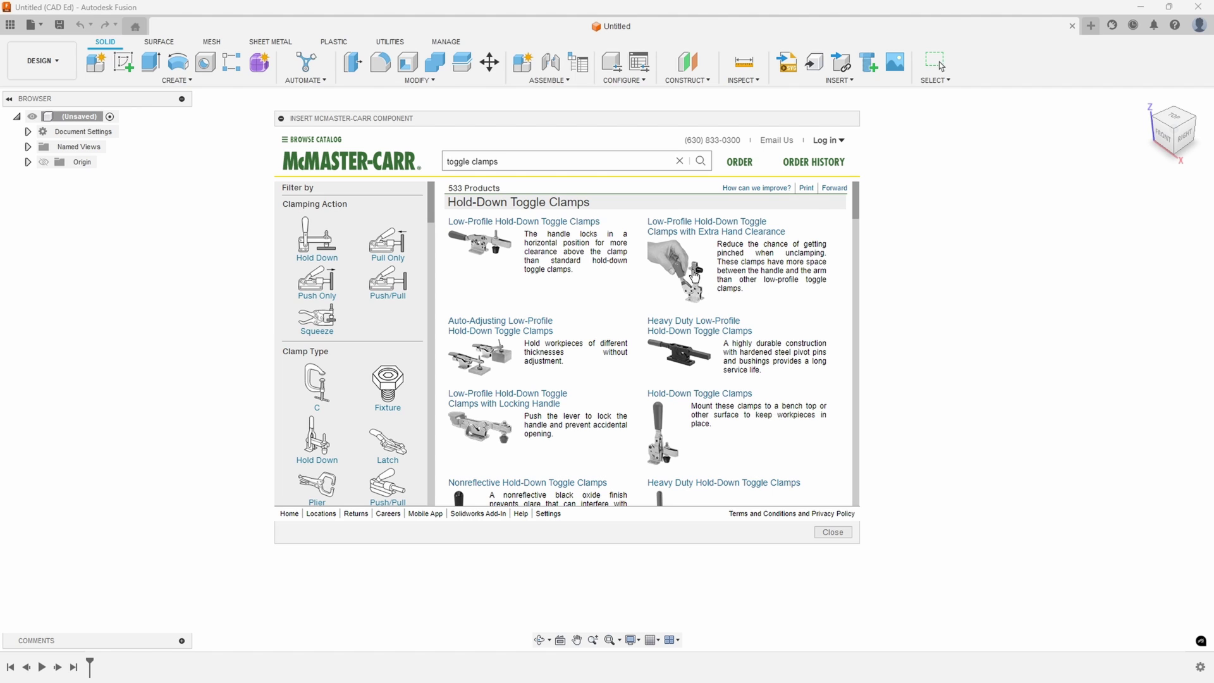
Open the standard Hold-Down Toggle Clamps listing and select the 100 lb steel open-arm clamp 5126A24.
left_click(695, 398)
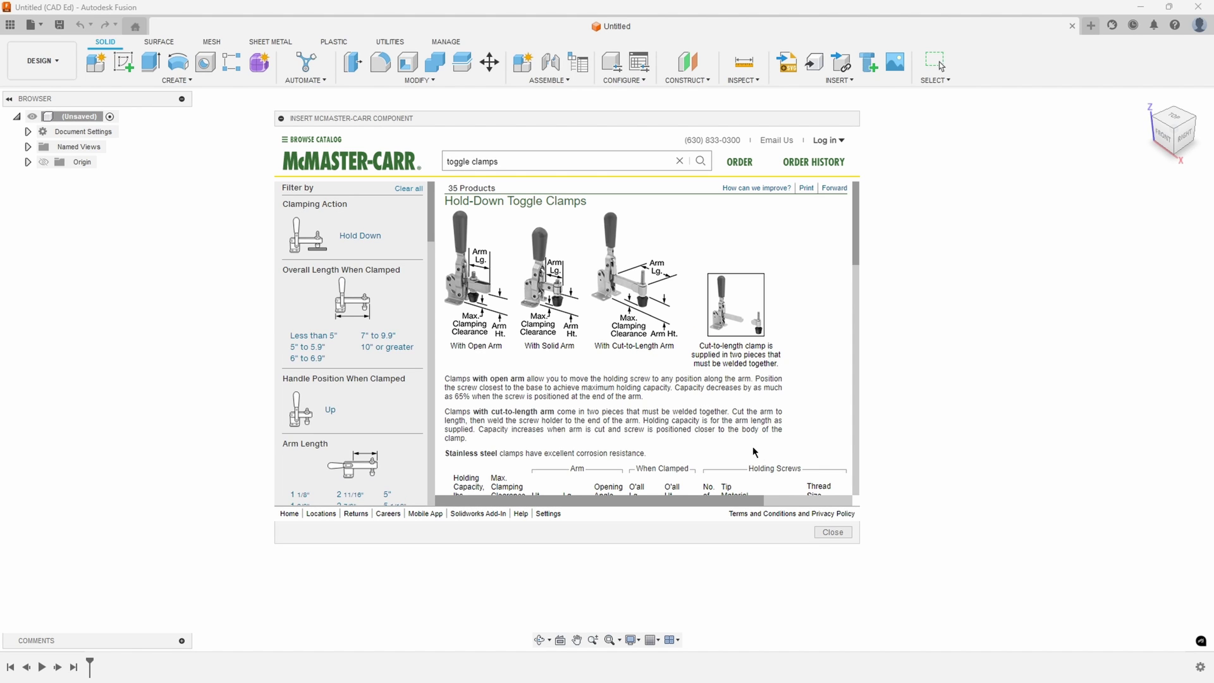
left_click_drag(858, 541, 987, 612)
scroll(885, 500, "down", 1)
left_click(872, 491)
scroll(860, 502, "down", 2)
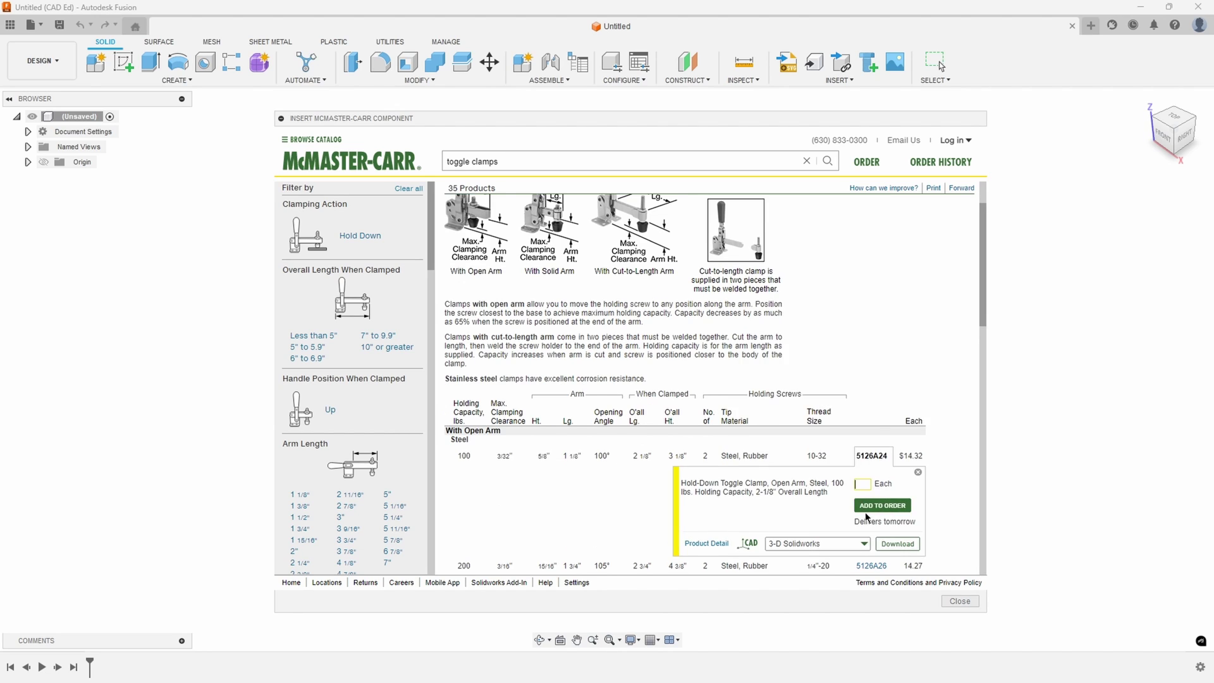
Set the selected clamp's CAD format to 3-D STEP and download it into the design.
left_click(864, 506)
scroll(834, 539, "down", 1)
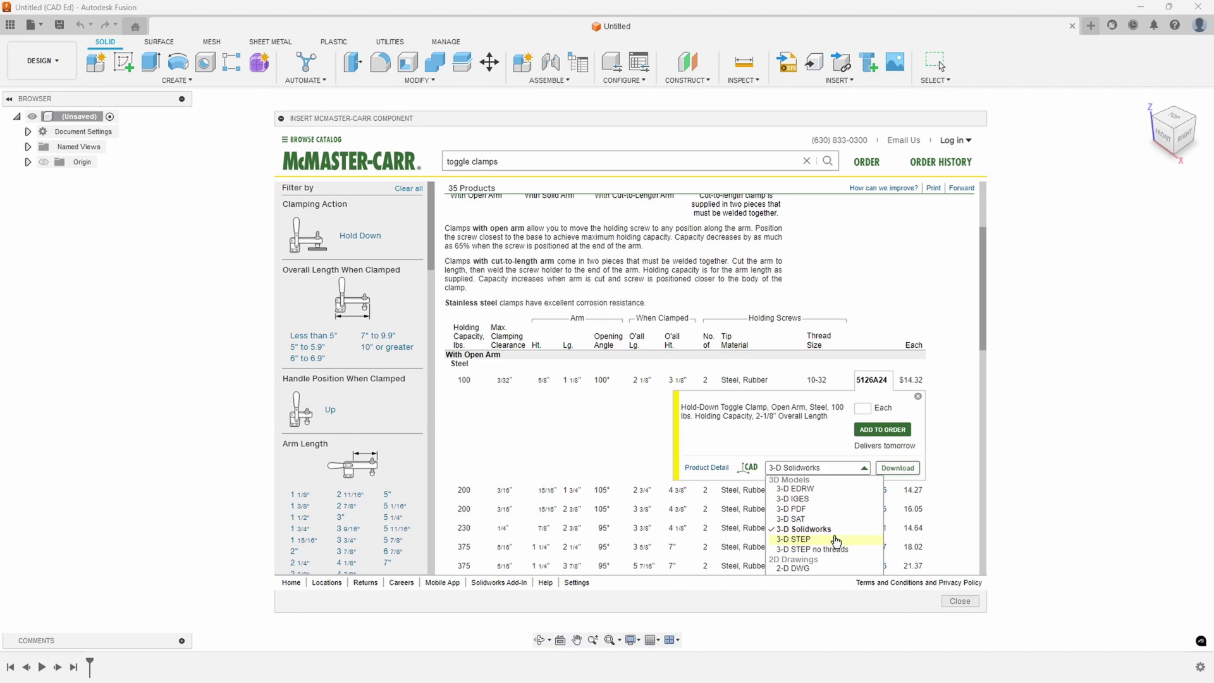
left_click(810, 541)
left_click(897, 468)
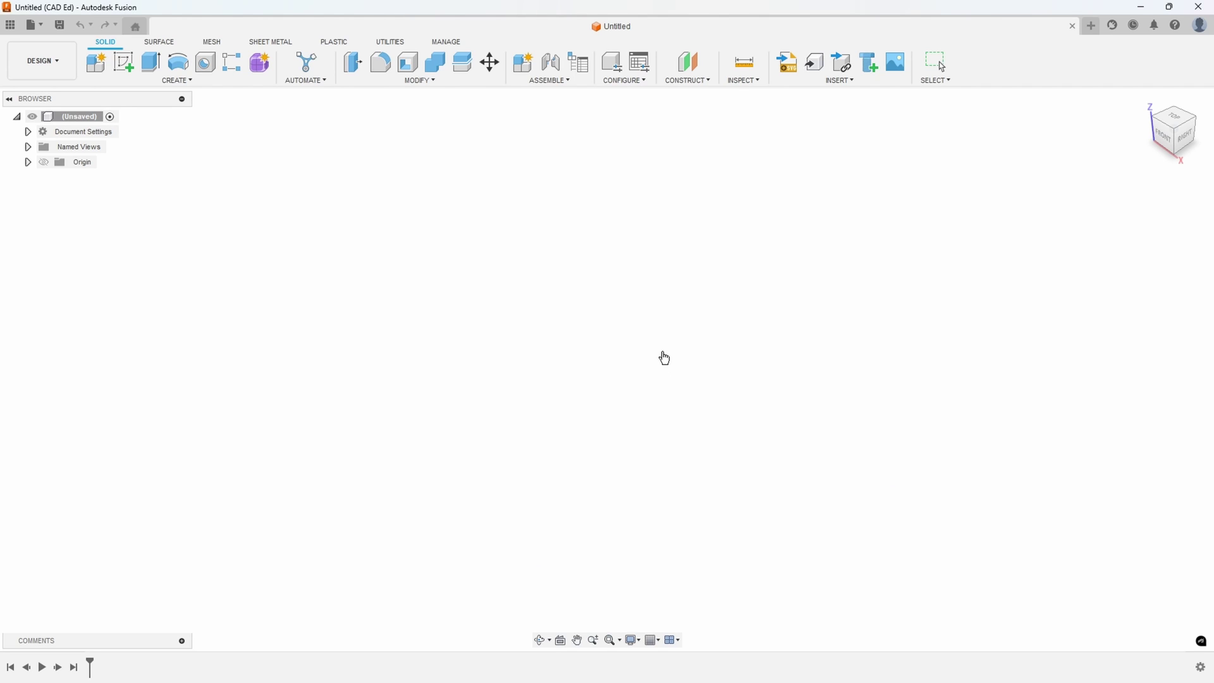
Rotate the inserted toggle clamp 90 degrees about the X axis and accept its initial position.
middle_click_drag(552, 409, 628, 313)
left_click_drag(548, 384, 503, 466)
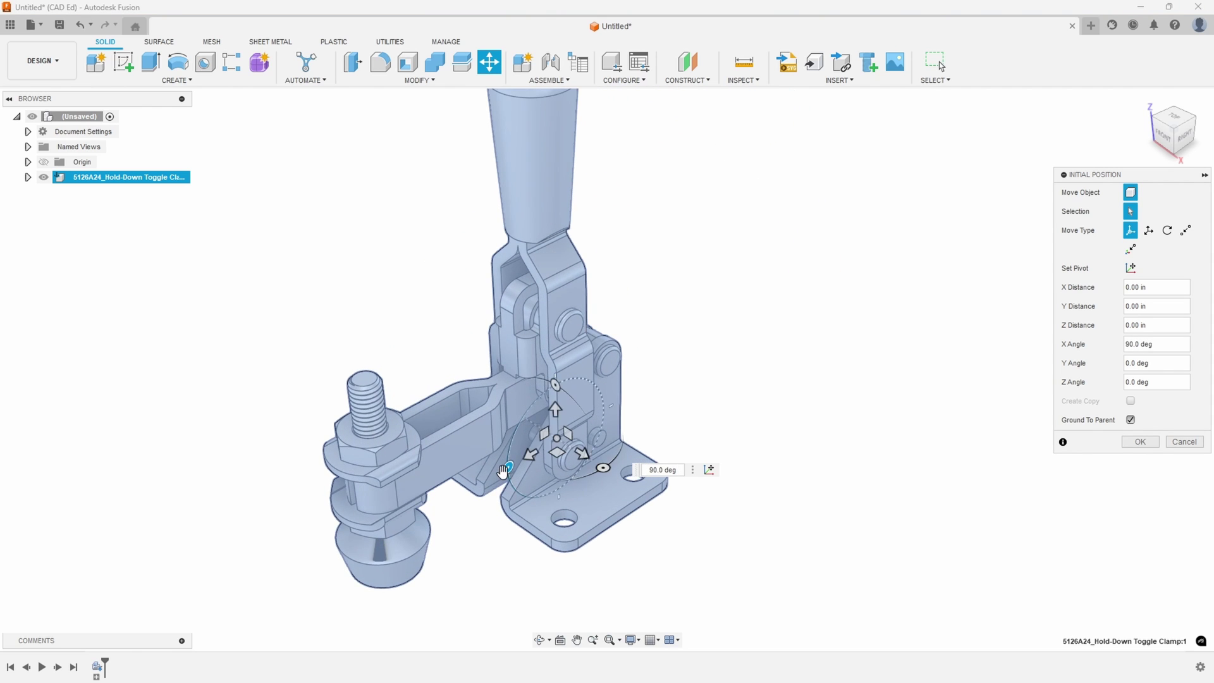
left_click(1141, 441)
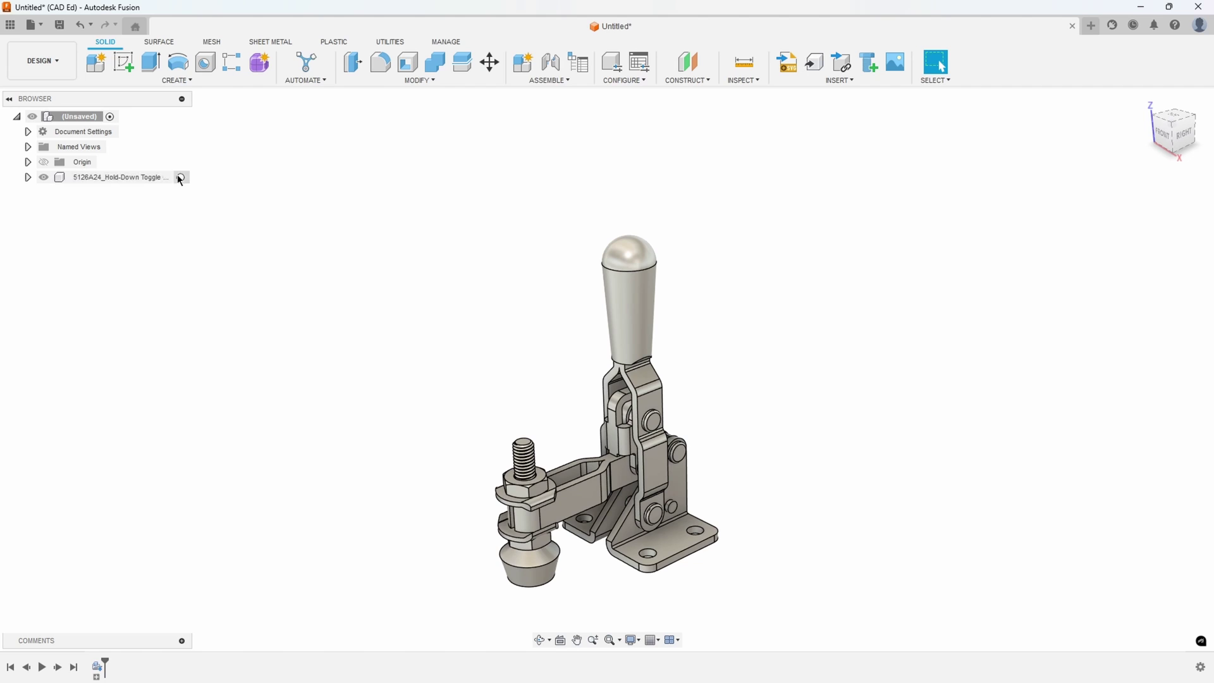
Create components from all the bodies of the inserted toggle clamp.
left_click(28, 177)
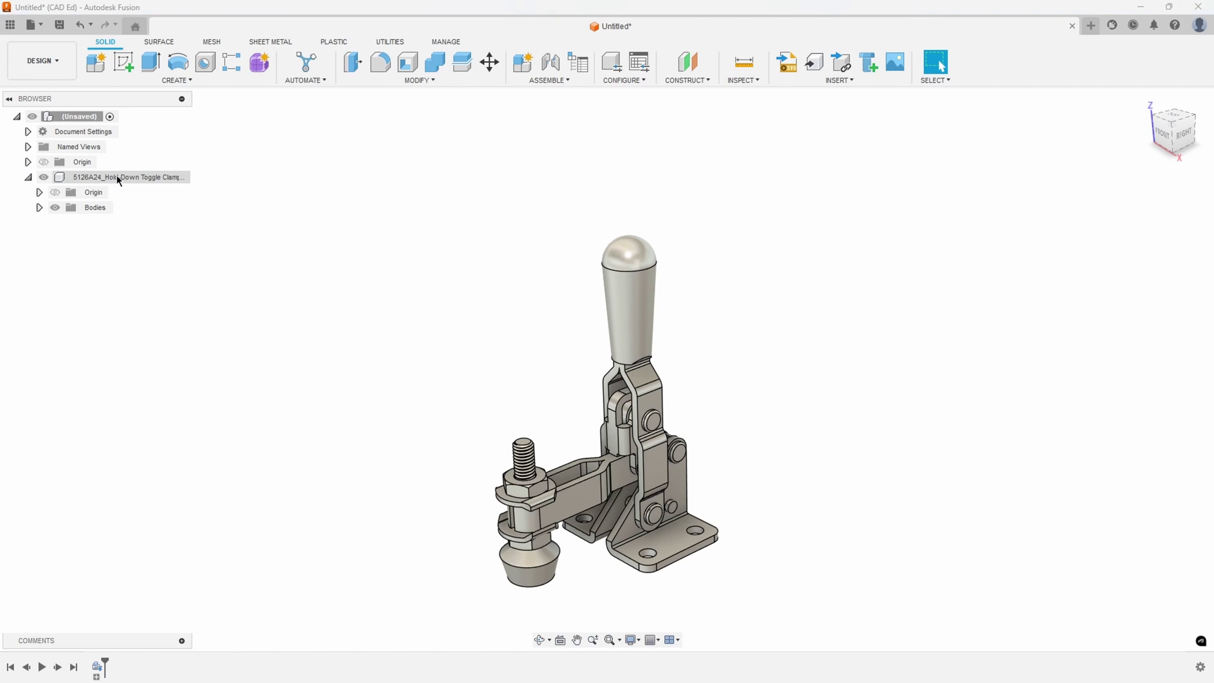
left_click(40, 208)
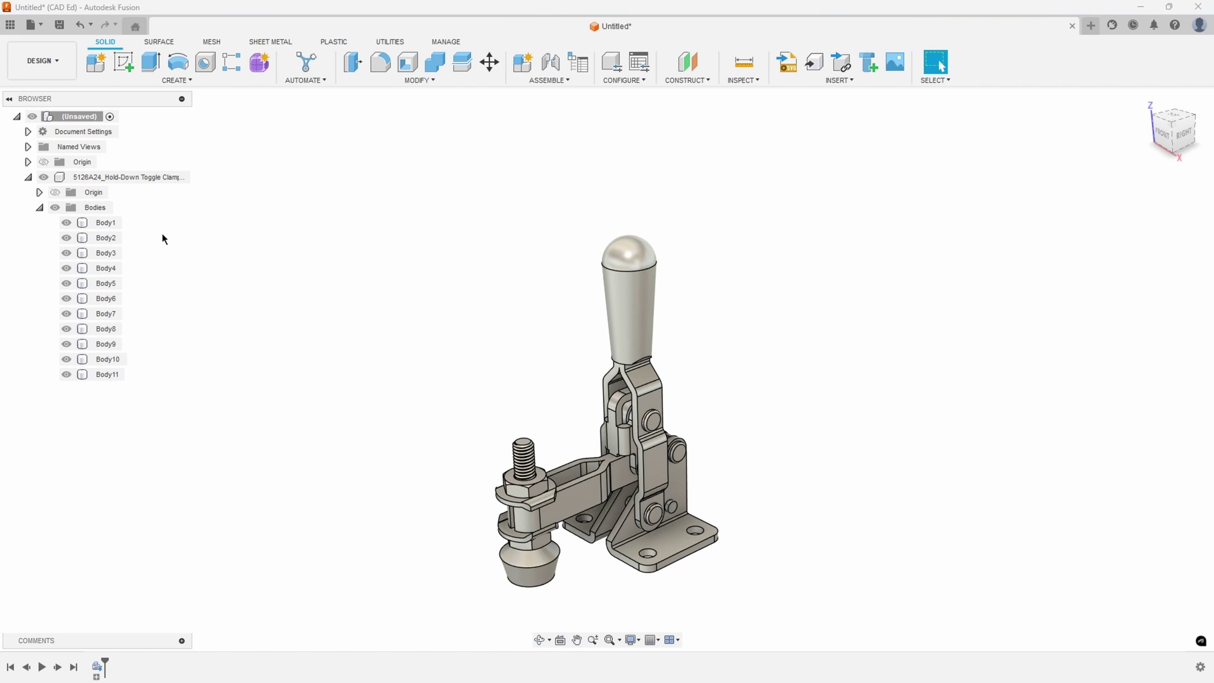
right_click(94, 207)
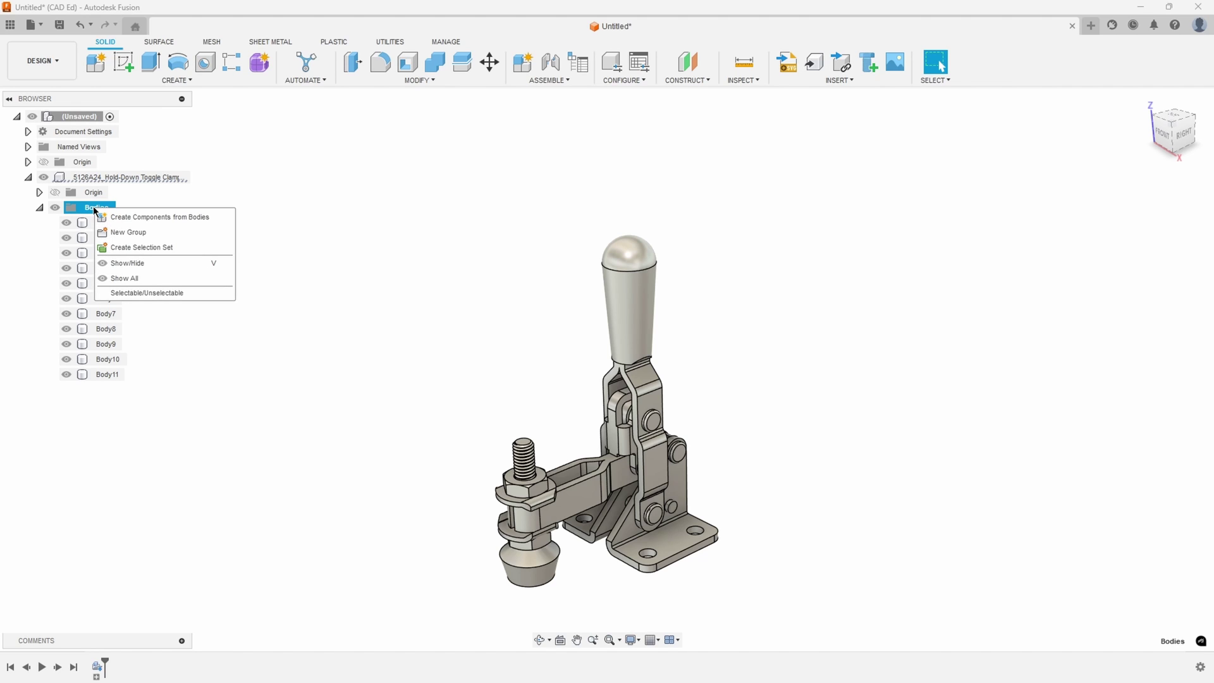
left_click(148, 218)
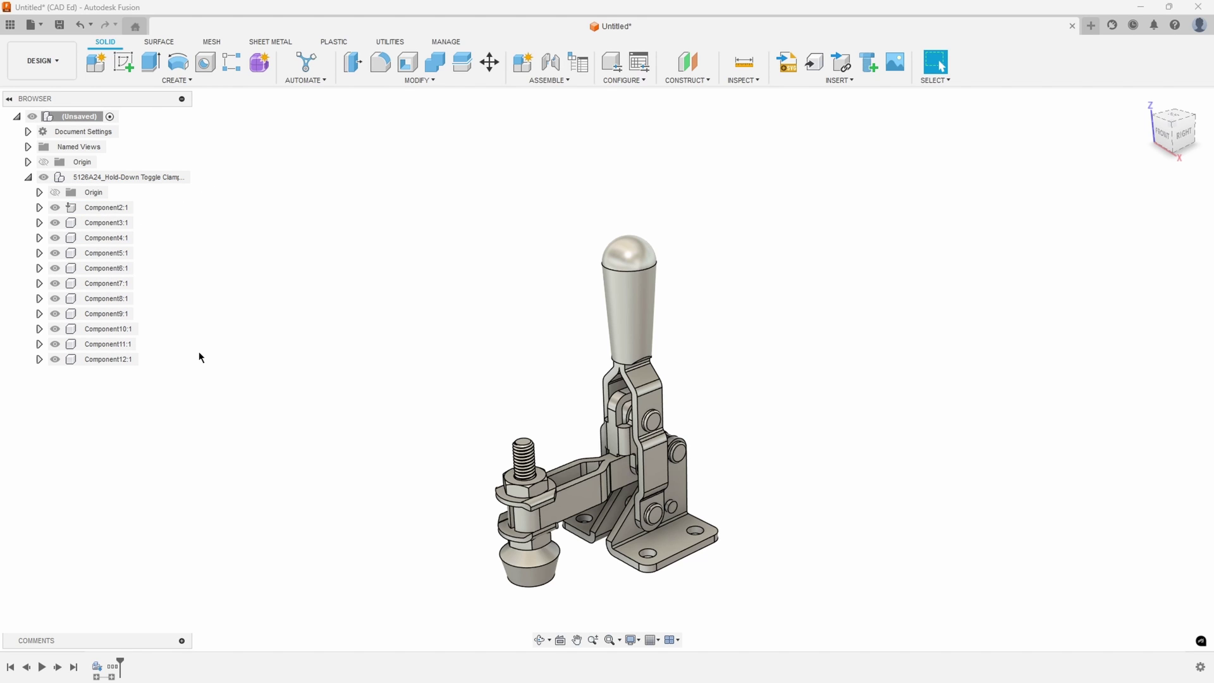
Pull the handle bracket, links, arm and grip apart to test their free movement, and revert their positions.
left_click_drag(656, 378, 734, 357)
middle_click_drag(626, 430, 628, 386, "shift")
left_click_drag(631, 391, 585, 369)
left_click_drag(587, 438, 427, 450)
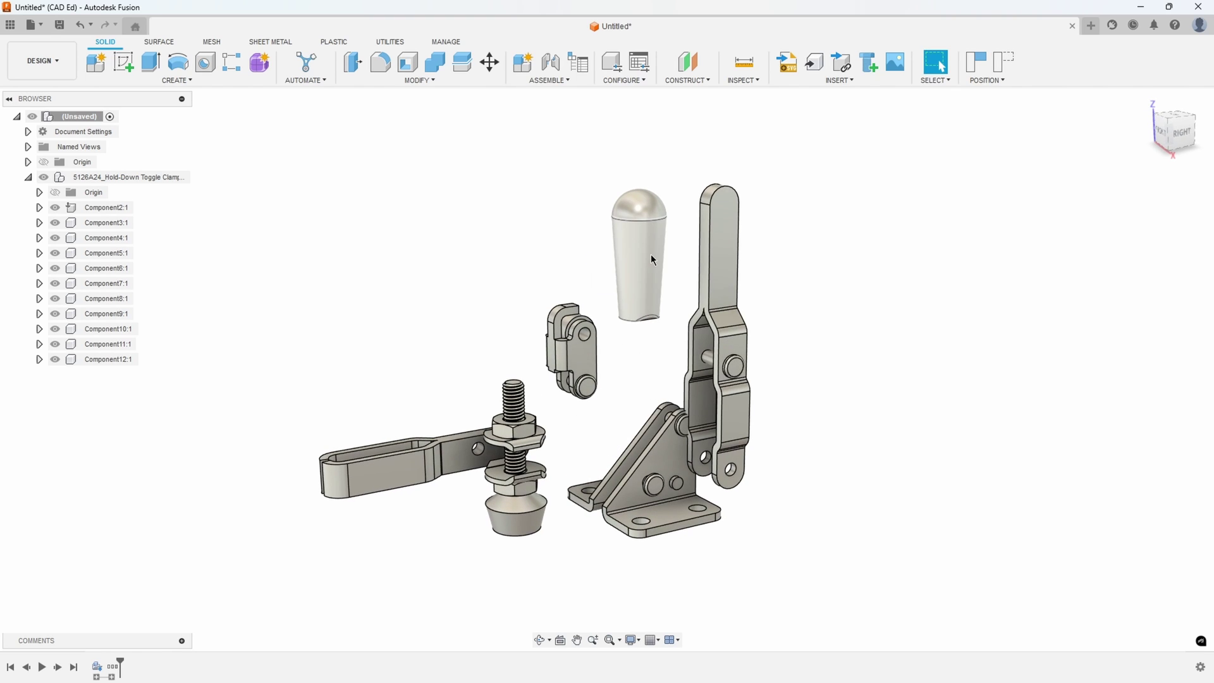
left_click_drag(651, 254, 695, 181)
left_click(1004, 62)
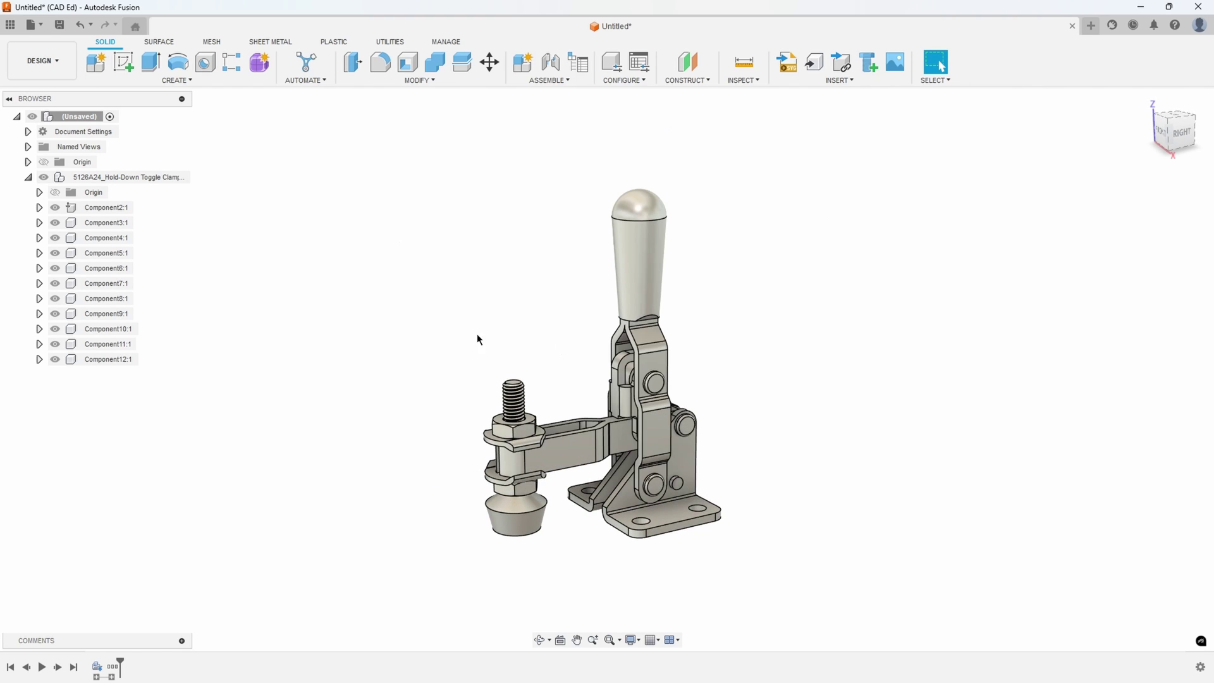
Move the base bracket away from the clamp to test whether it is fixed, and revert its position.
scroll(760, 408, "up", 3)
left_click_drag(711, 434, 762, 448)
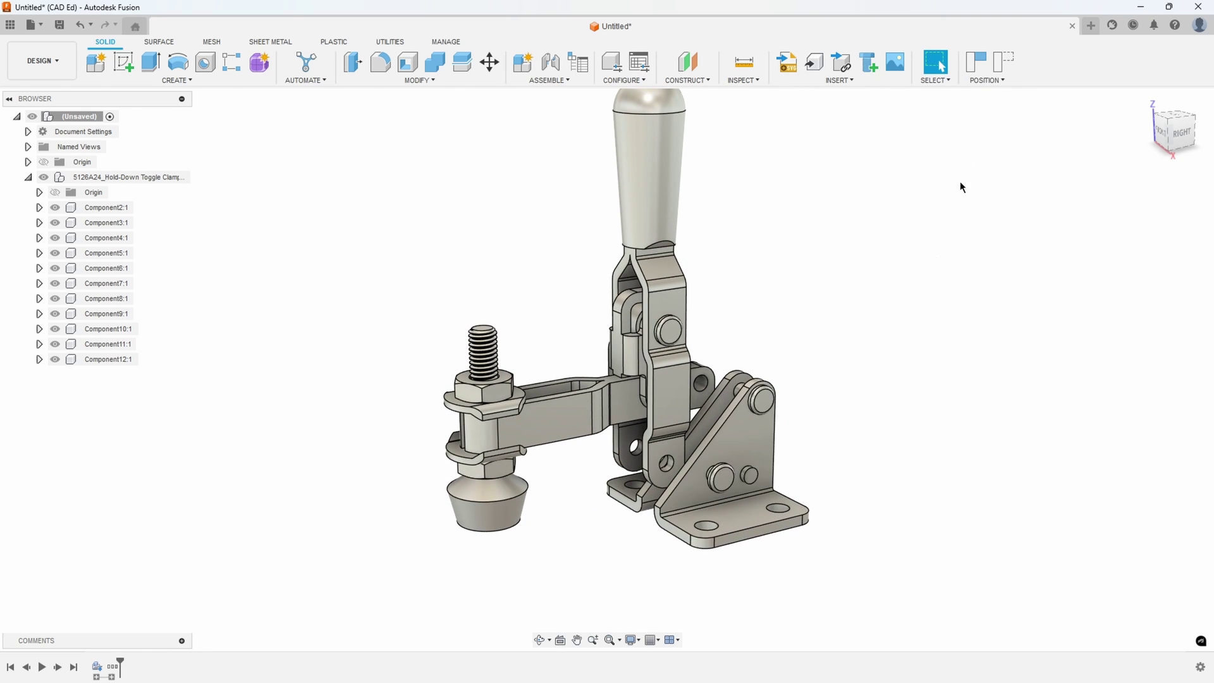
left_click(1008, 68)
Pin the base bracket component (Component2) in place.
left_click(685, 507)
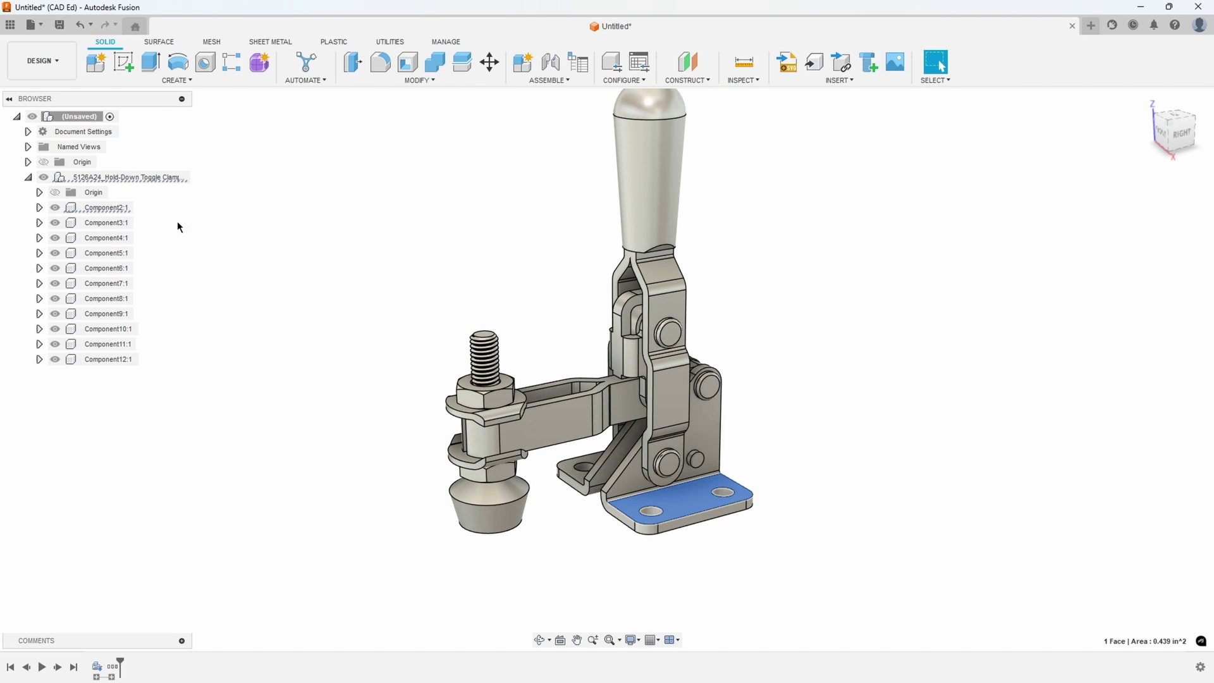
right_click(108, 207)
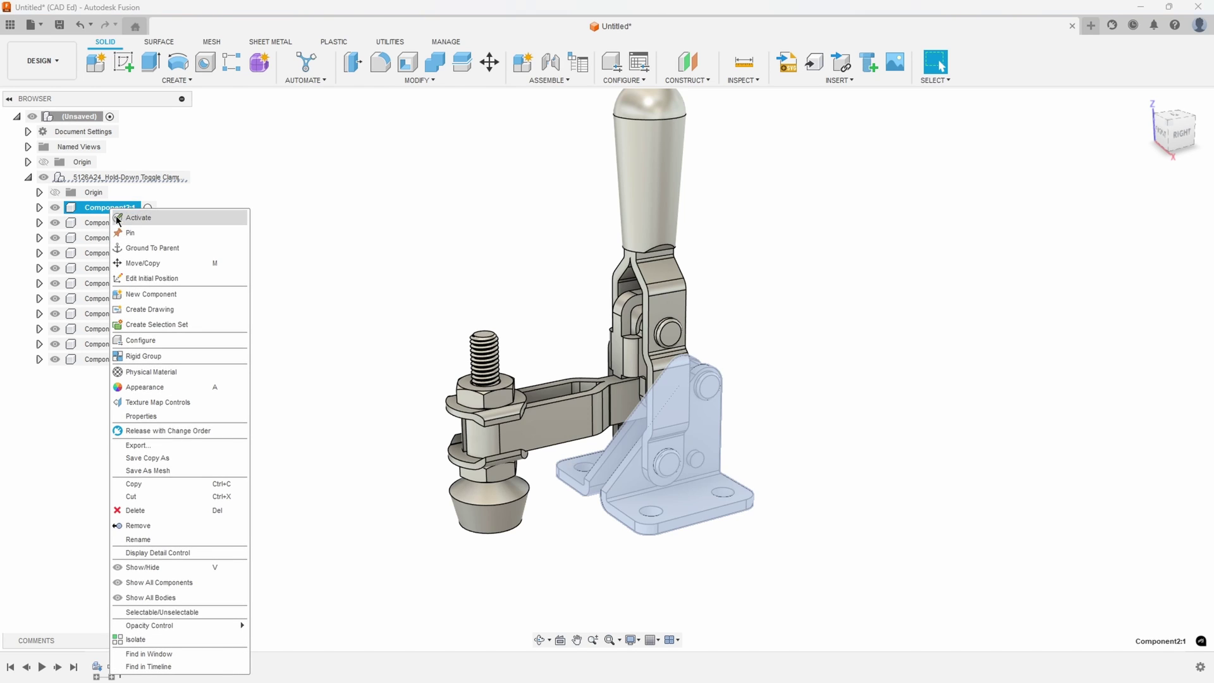
left_click(151, 232)
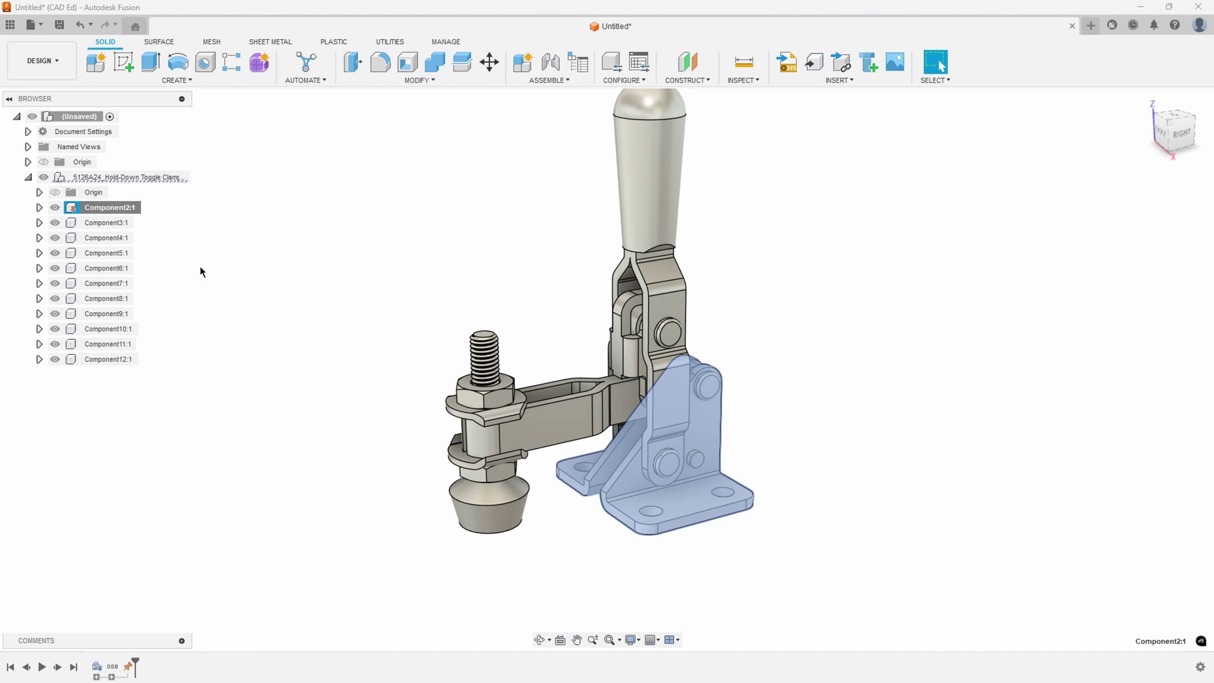
left_click(754, 392)
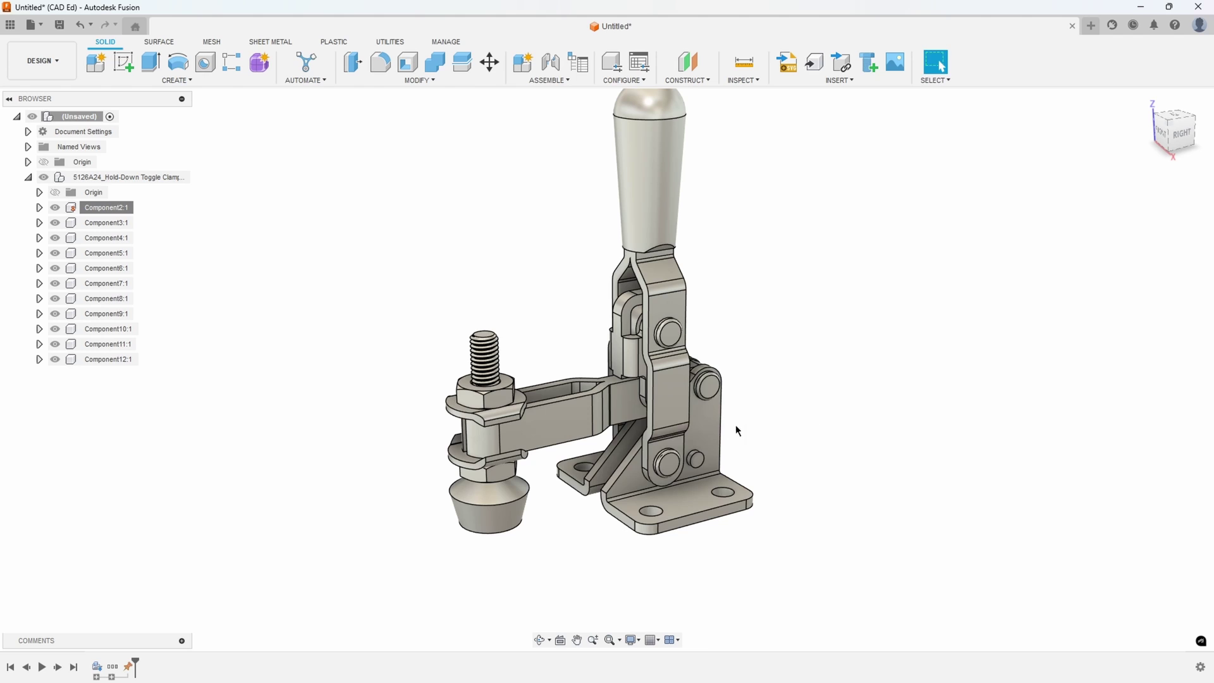
key("Escape")
Pull the handle bracket away and try a revolute Joint between its lower pivot hole and the base bracket's hole.
key("F6")
left_click_drag(668, 332, 815, 309)
scroll(696, 253, "up", 3)
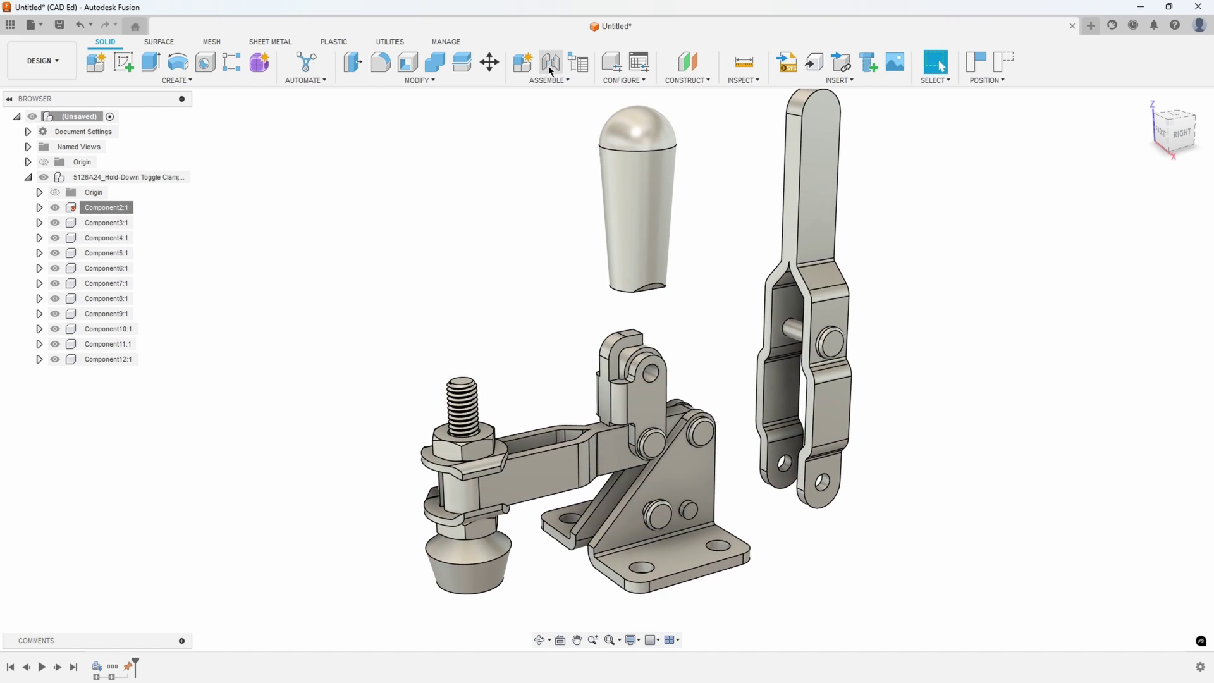
left_click(550, 64)
scroll(822, 495, "up", 3)
middle_click_drag(822, 494, 512, 412, "shift")
left_click(605, 348)
scroll(354, 395, "up", 3)
middle_click_drag(354, 395, 429, 374, "shift")
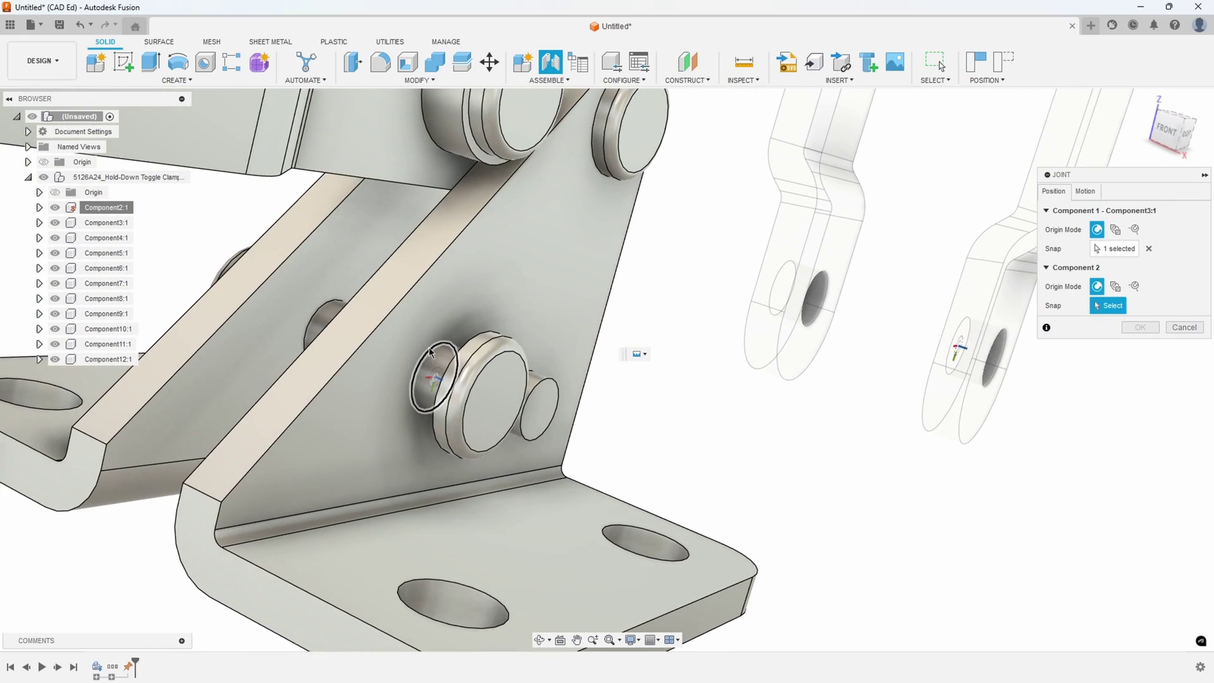
left_click(431, 354)
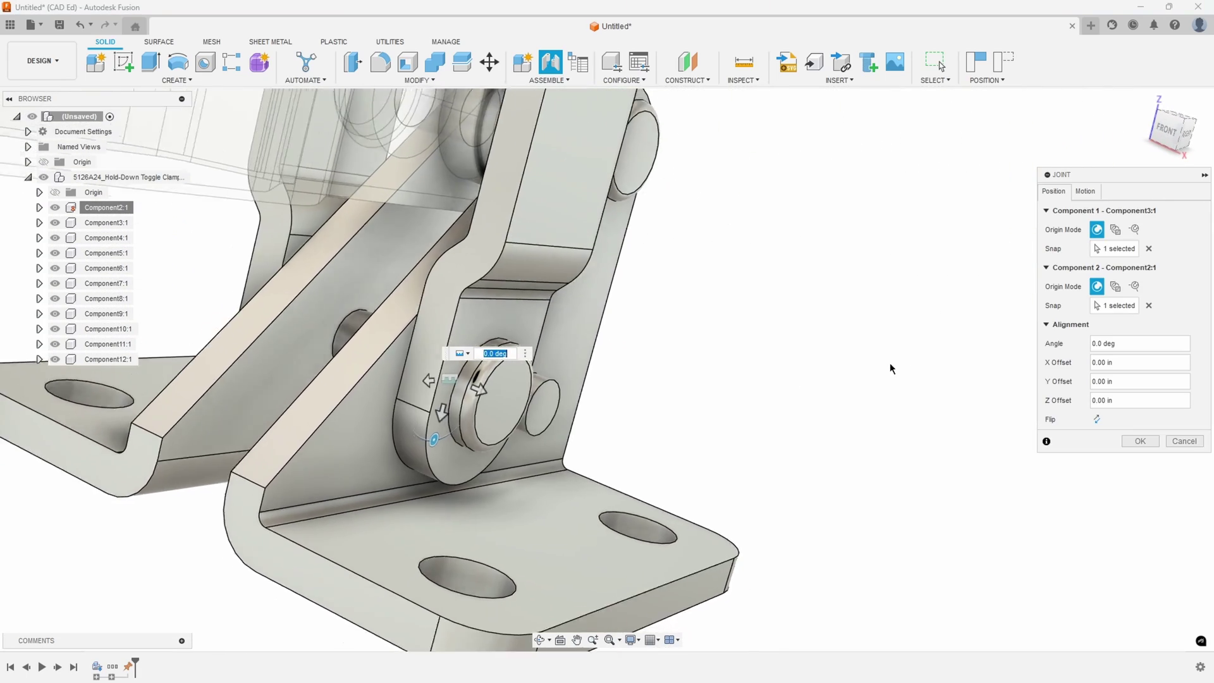
left_click(1086, 191)
left_click(1129, 212)
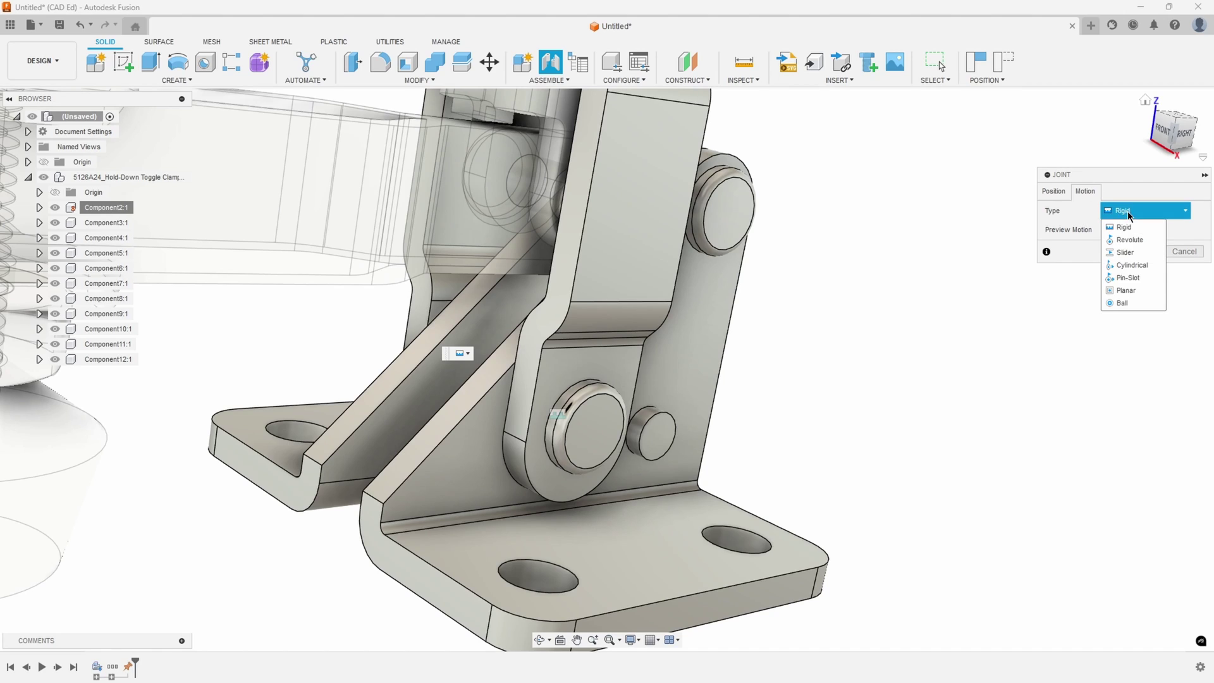
left_click(1129, 239)
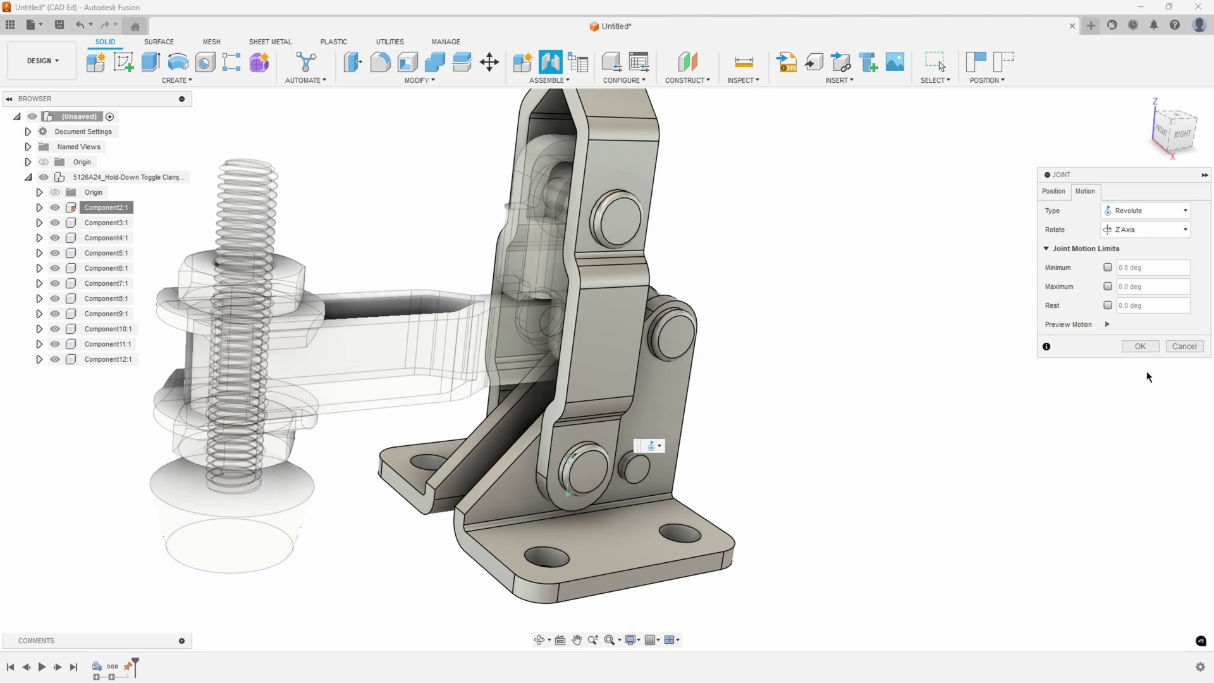
left_click(1178, 346)
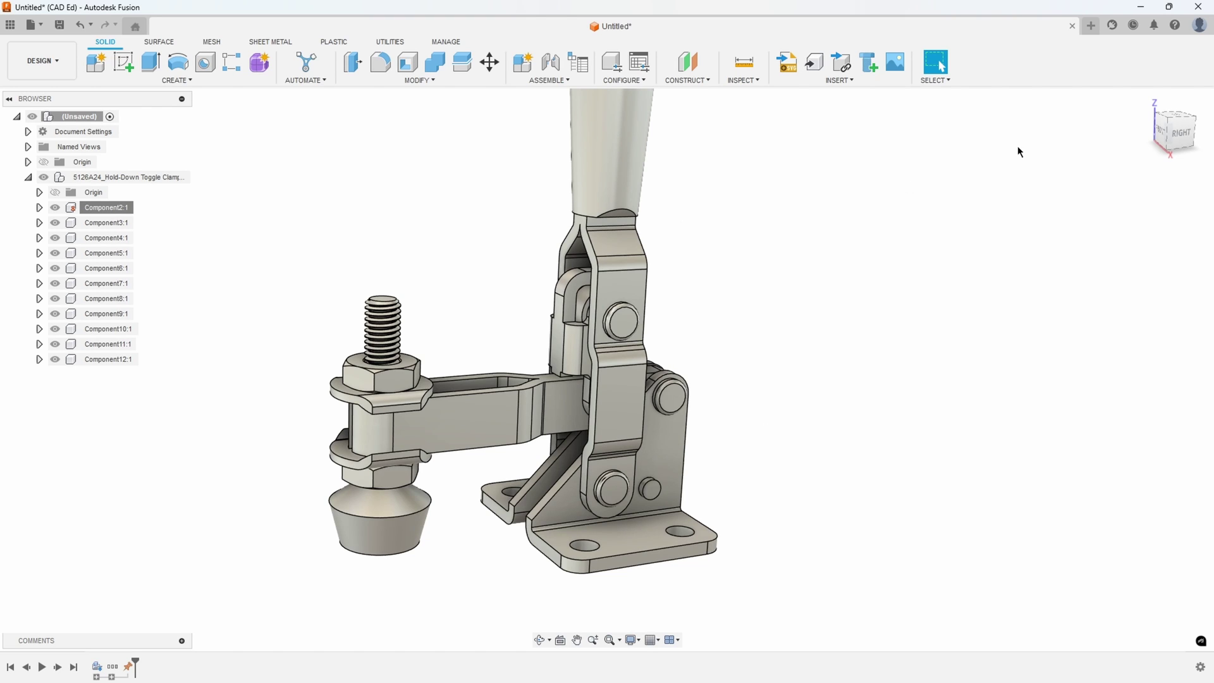
Start a revolute as-built joint between the handle bracket (Component3) and the pinned base bracket (Component2).
left_click(537, 81)
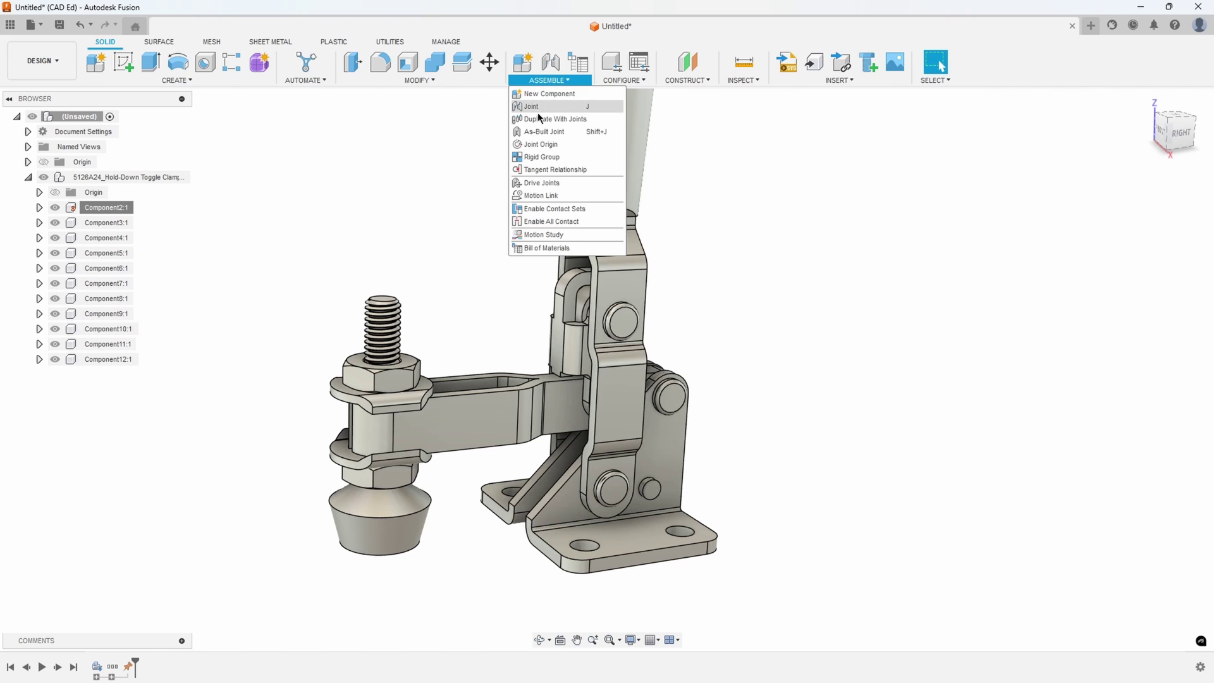
left_click(544, 132)
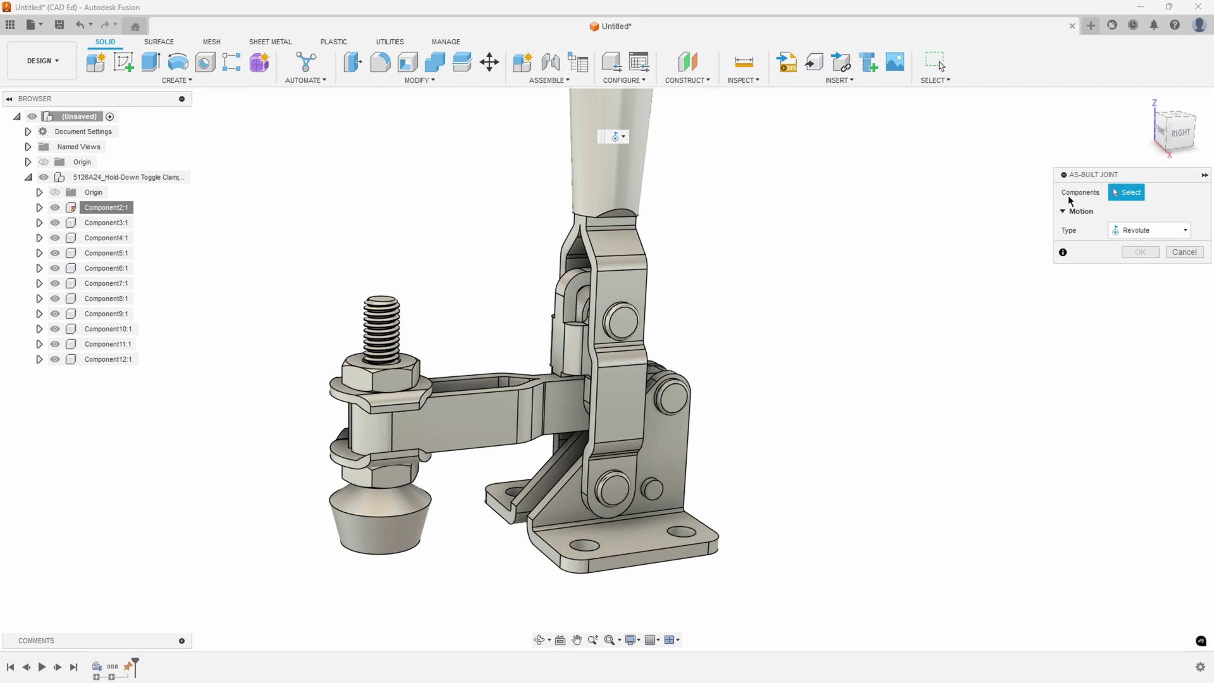
left_click(1141, 232)
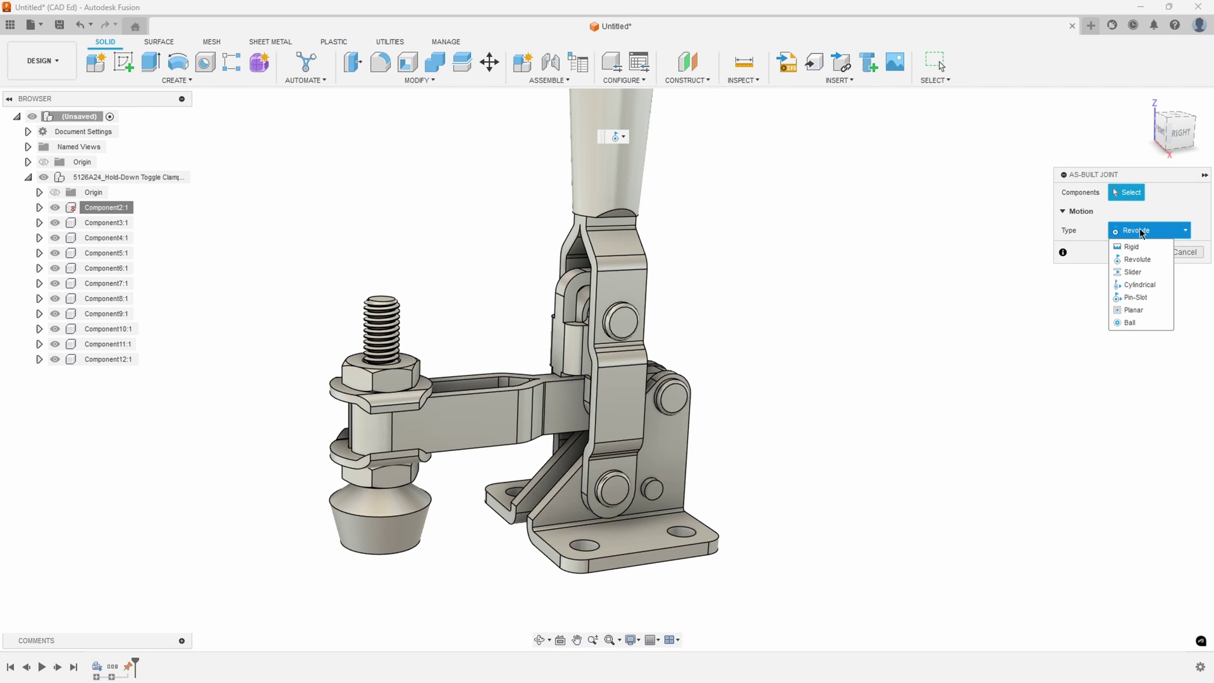
left_click(1132, 247)
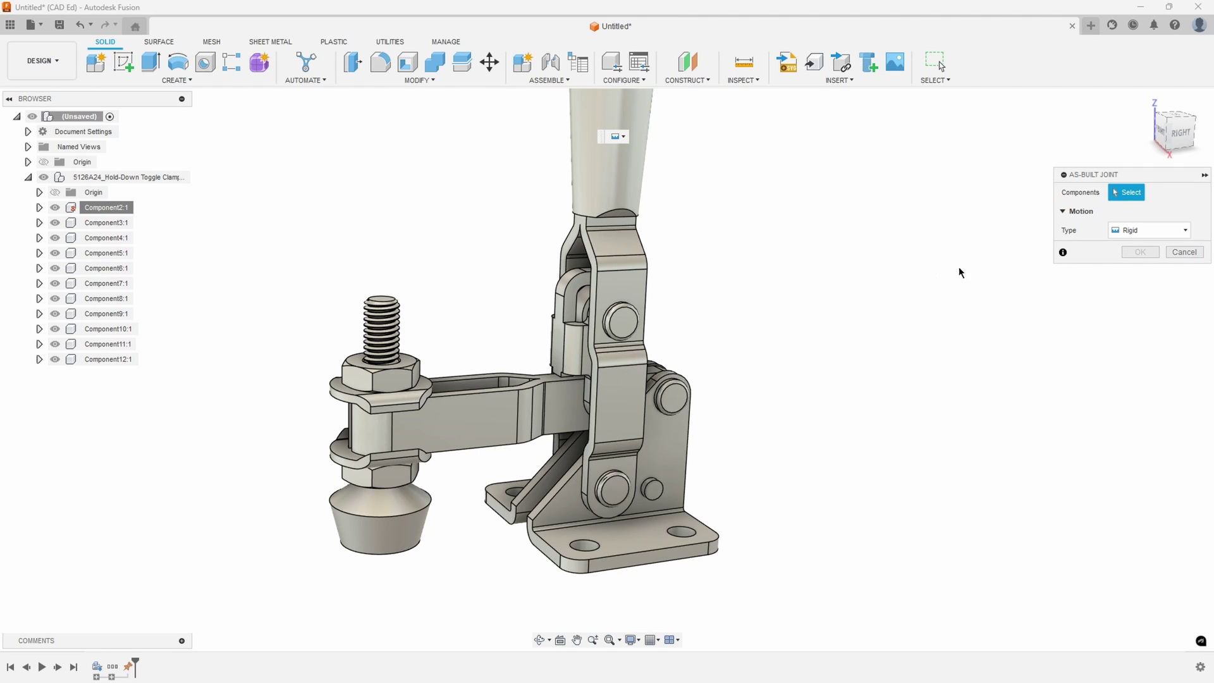
left_click(1140, 235)
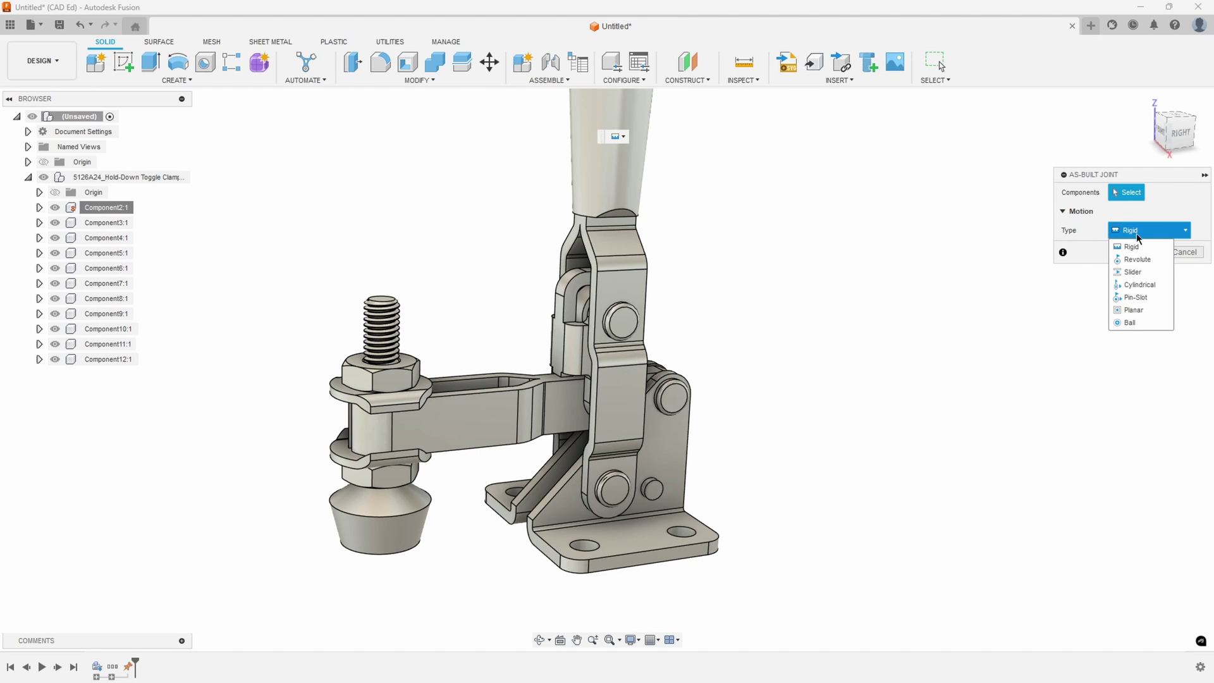
left_click(1140, 261)
scroll(800, 474, "up", 5)
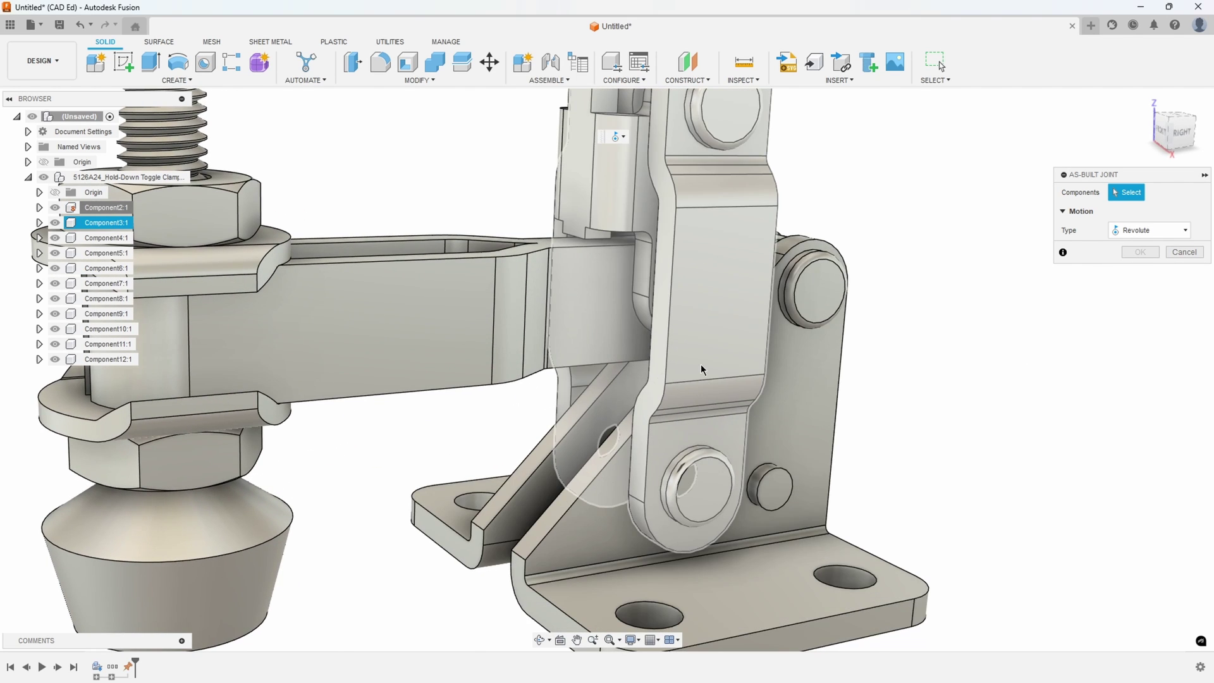
left_click(700, 368)
left_click(795, 411)
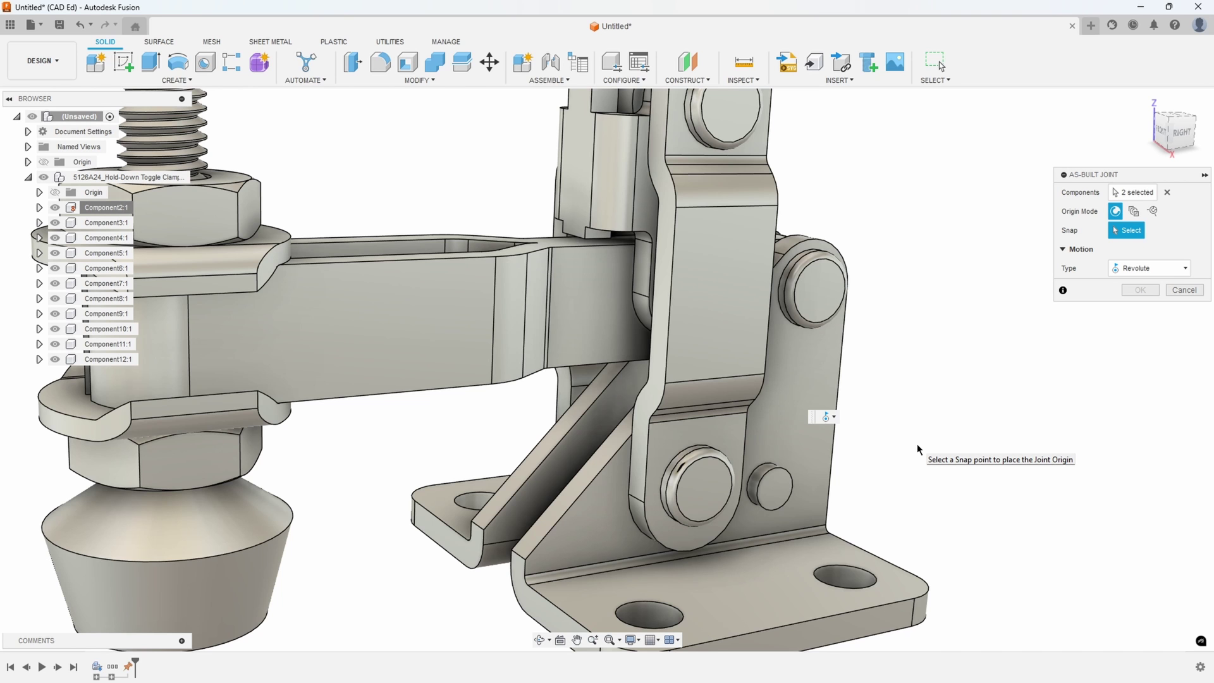
Place the revolute joint's origin at the centre of the lower pivot pin, test the handle bracket's swing and revert its position.
scroll(917, 442, "up", 3)
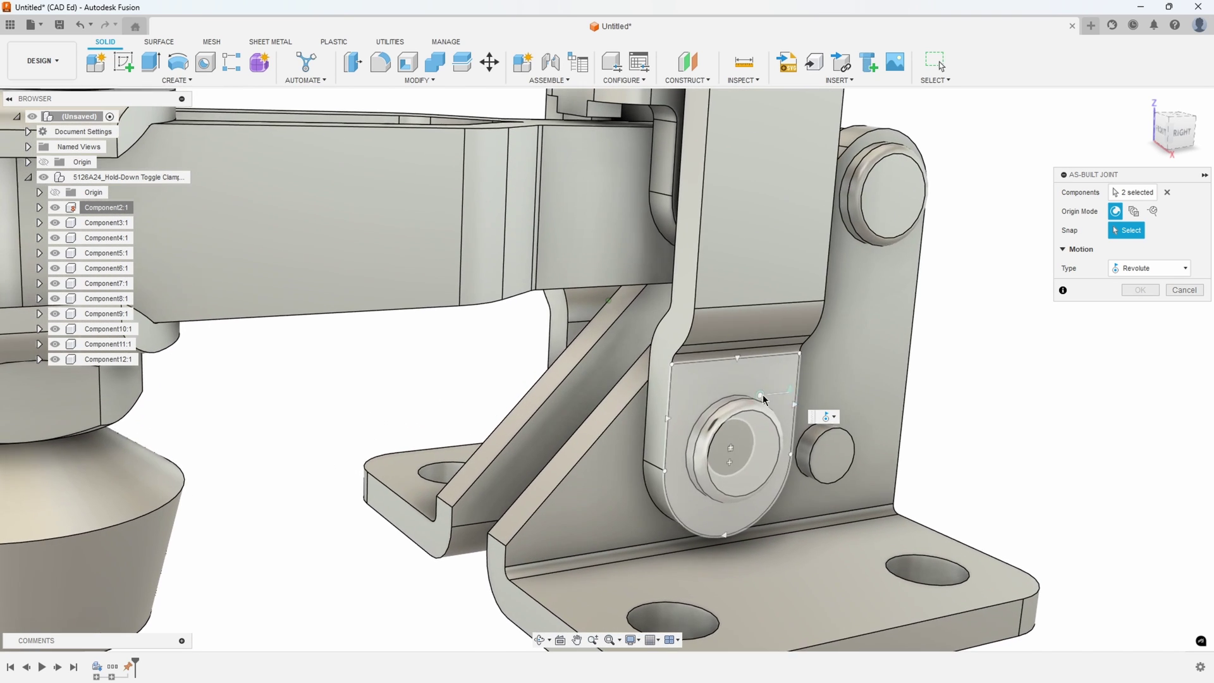
scroll(772, 391, "up", 2)
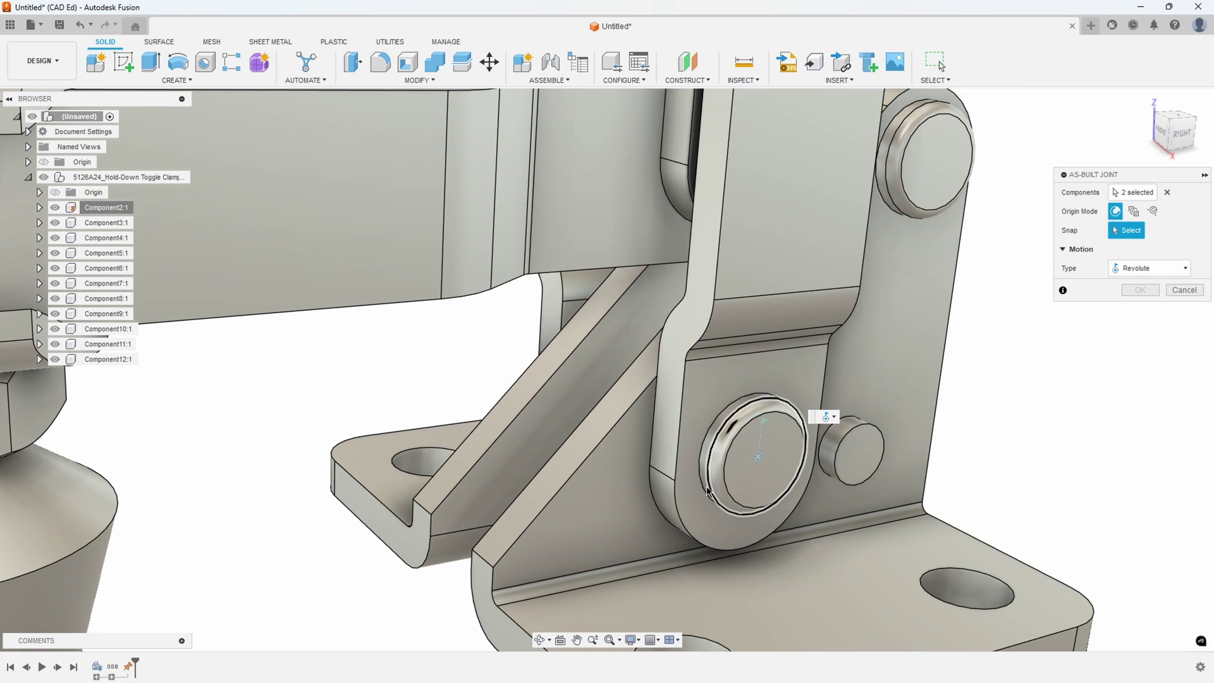
scroll(829, 382, "up", 2)
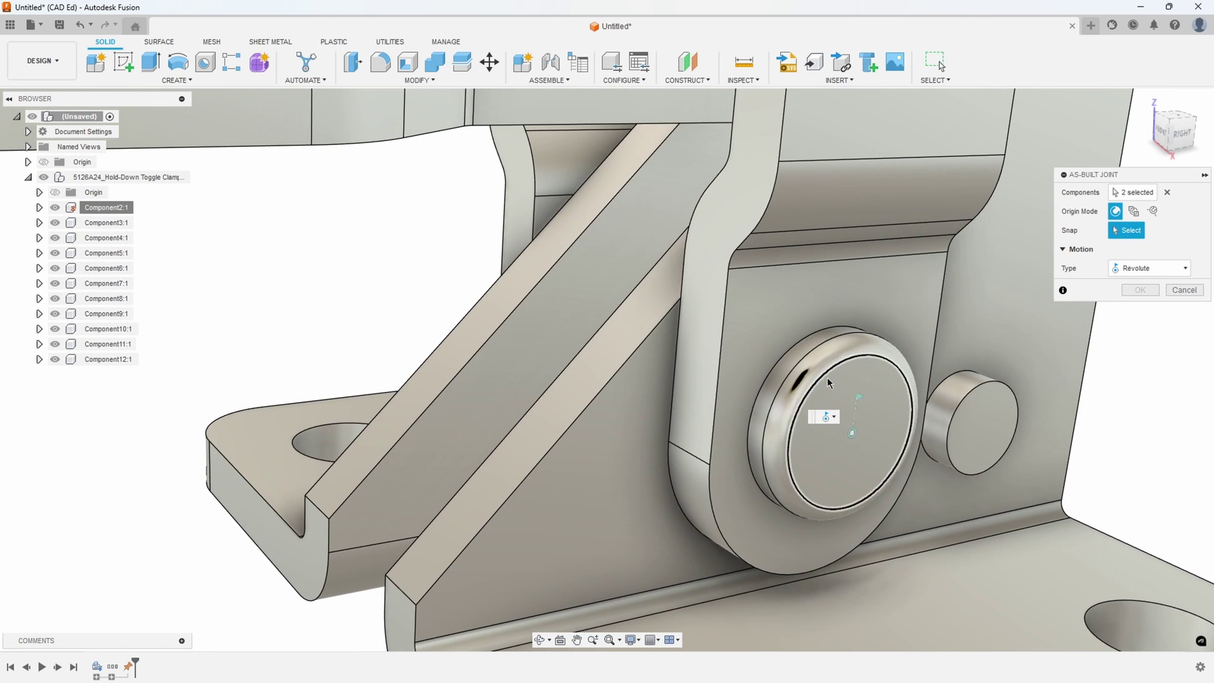
left_click(795, 351)
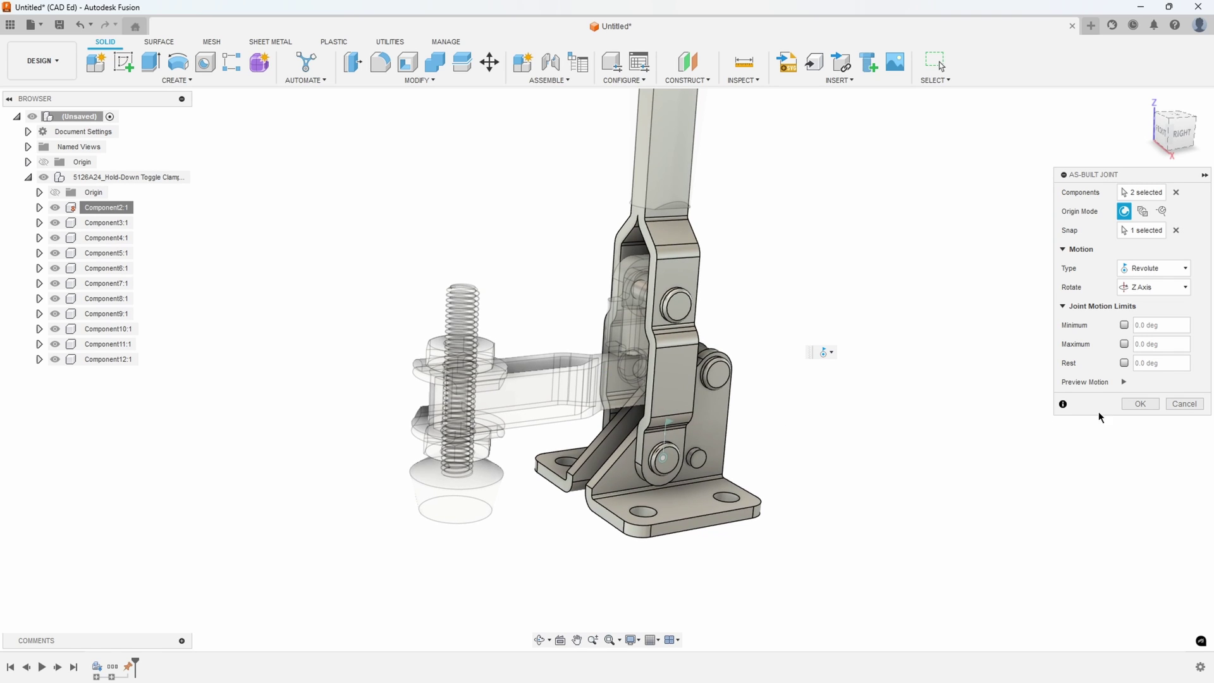
left_click(1130, 405)
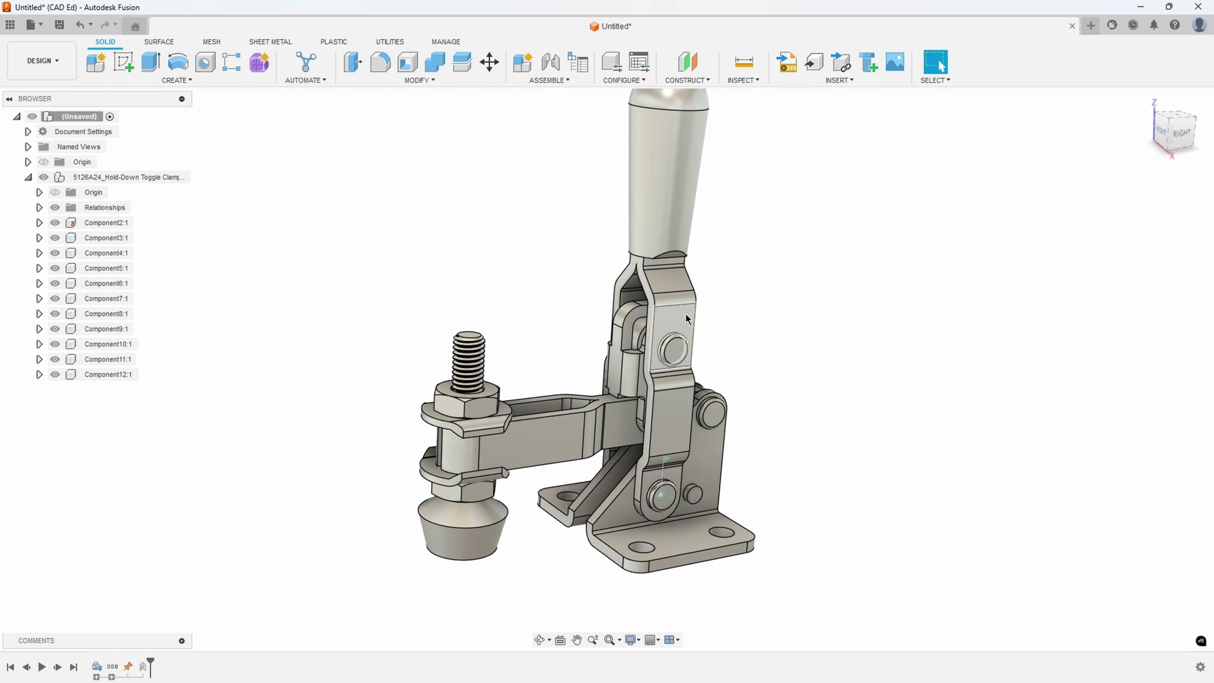
left_click_drag(719, 310, 746, 338)
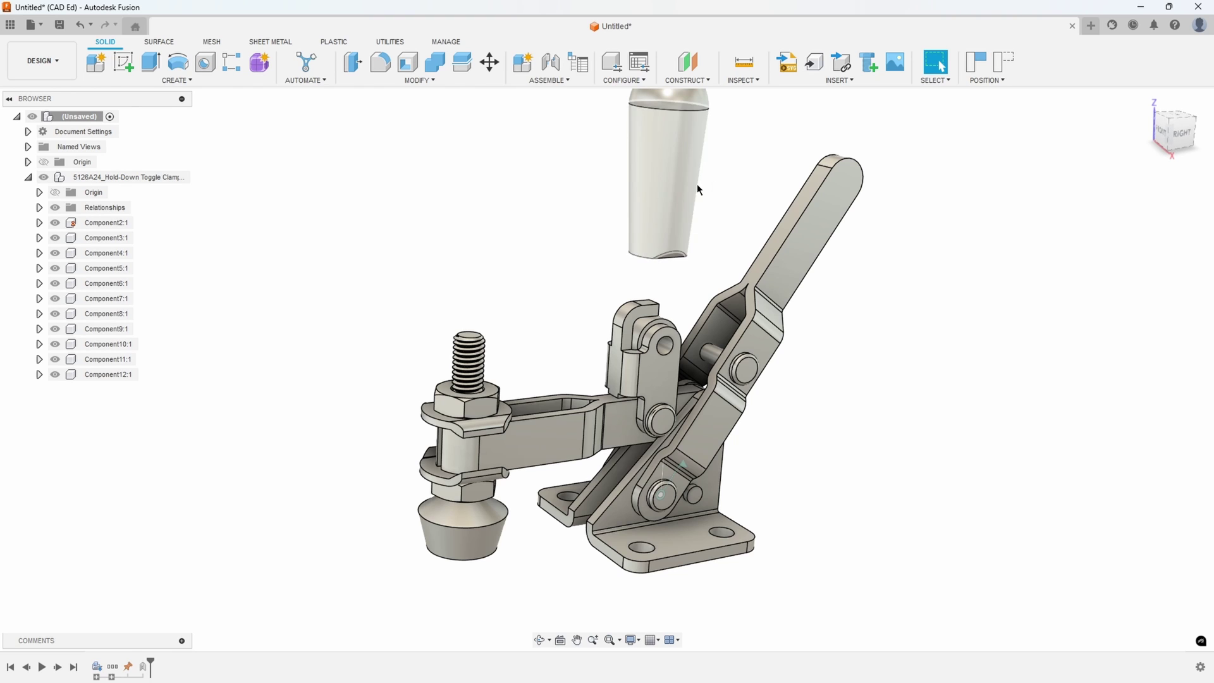
left_click(983, 63)
Create a rigid group of the grip (Component4) and the handle bracket (Component3), test their swing and revert the position.
left_click(555, 80)
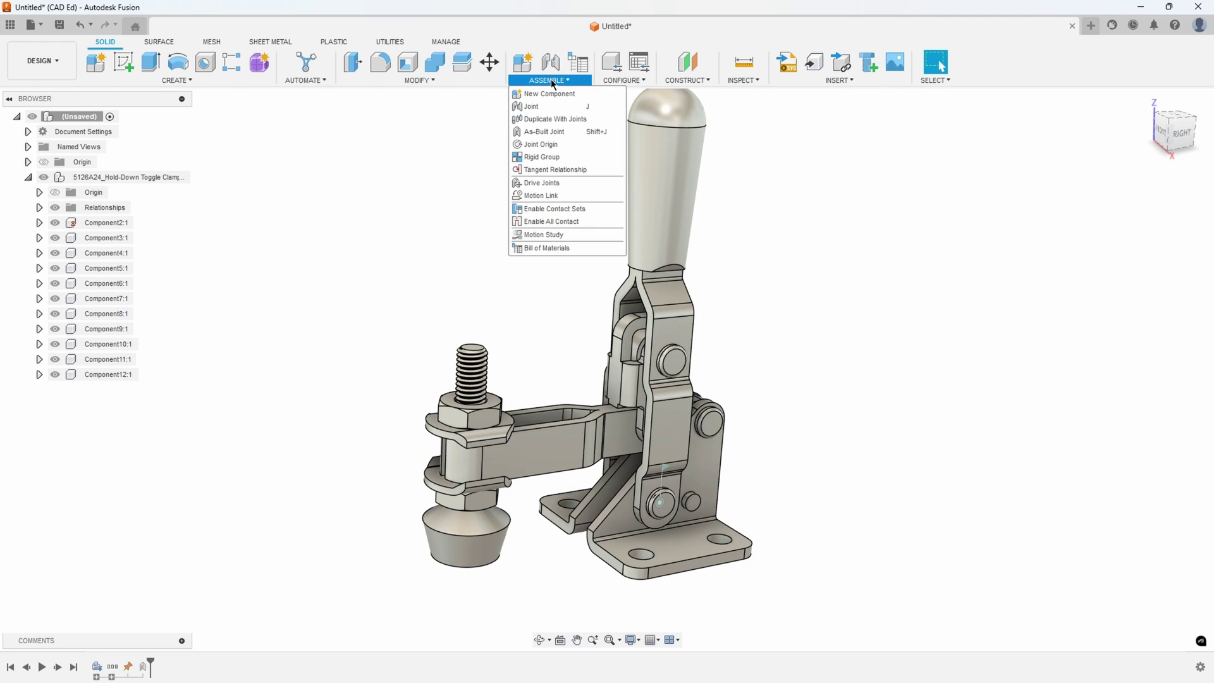
left_click(572, 157)
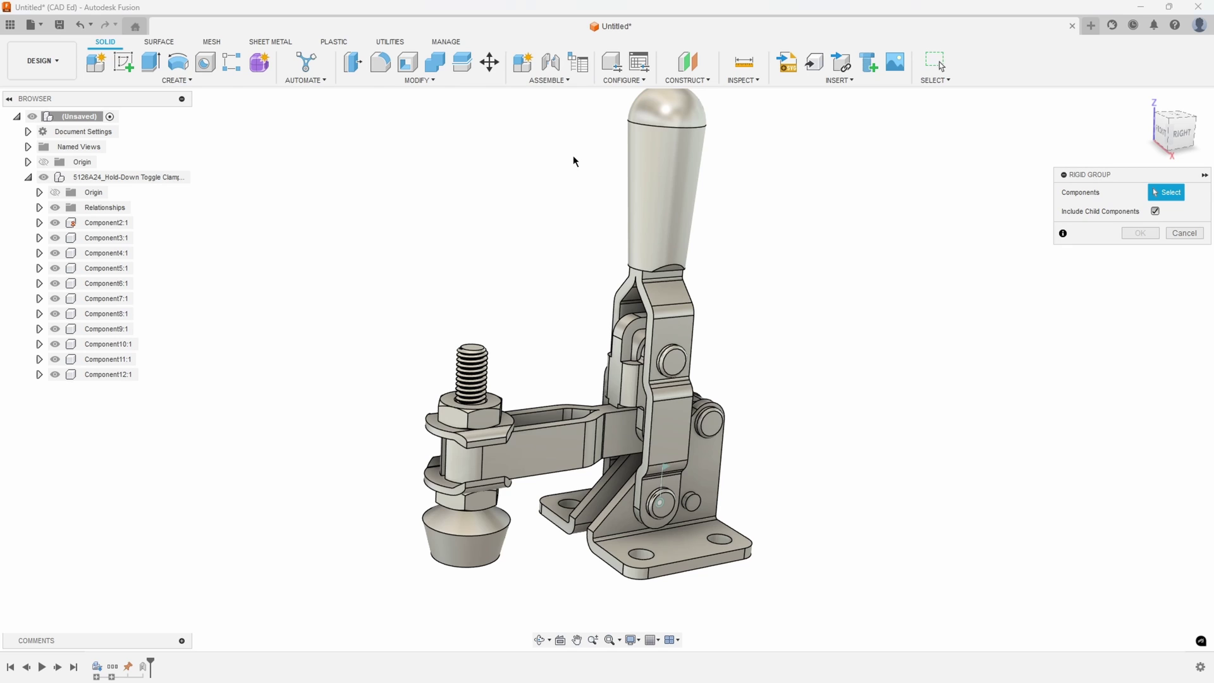
left_click(664, 191)
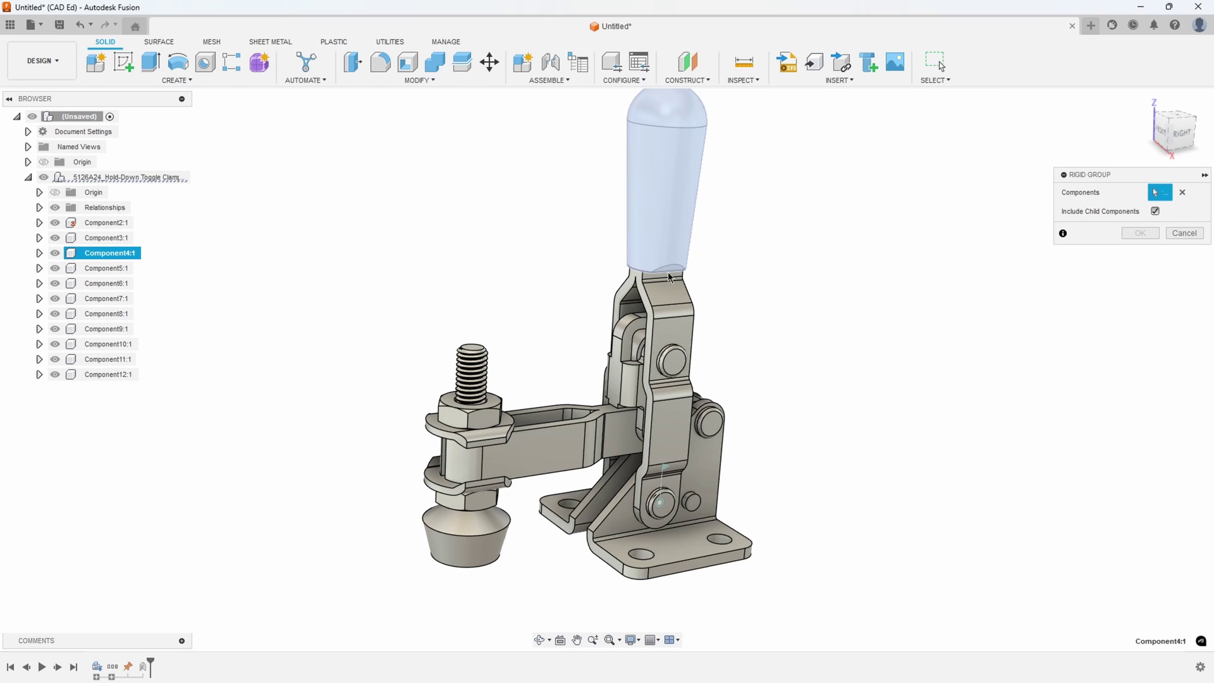
left_click(672, 279)
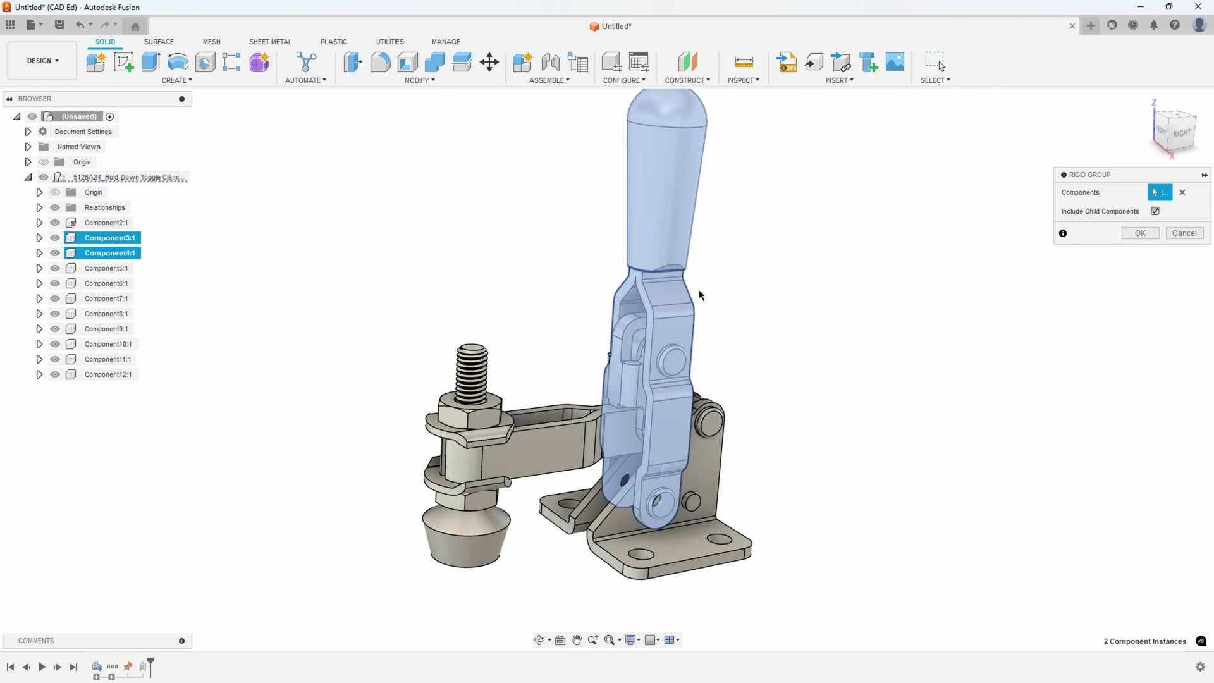
left_click(1133, 234)
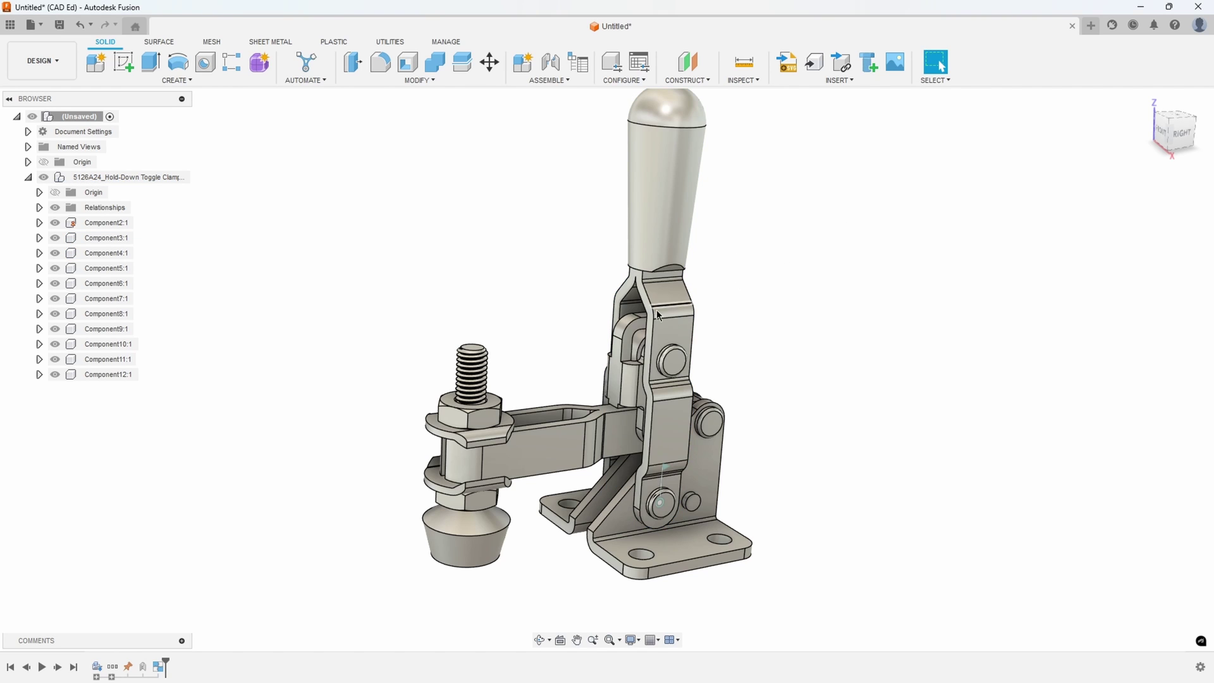
left_click_drag(663, 301, 754, 323)
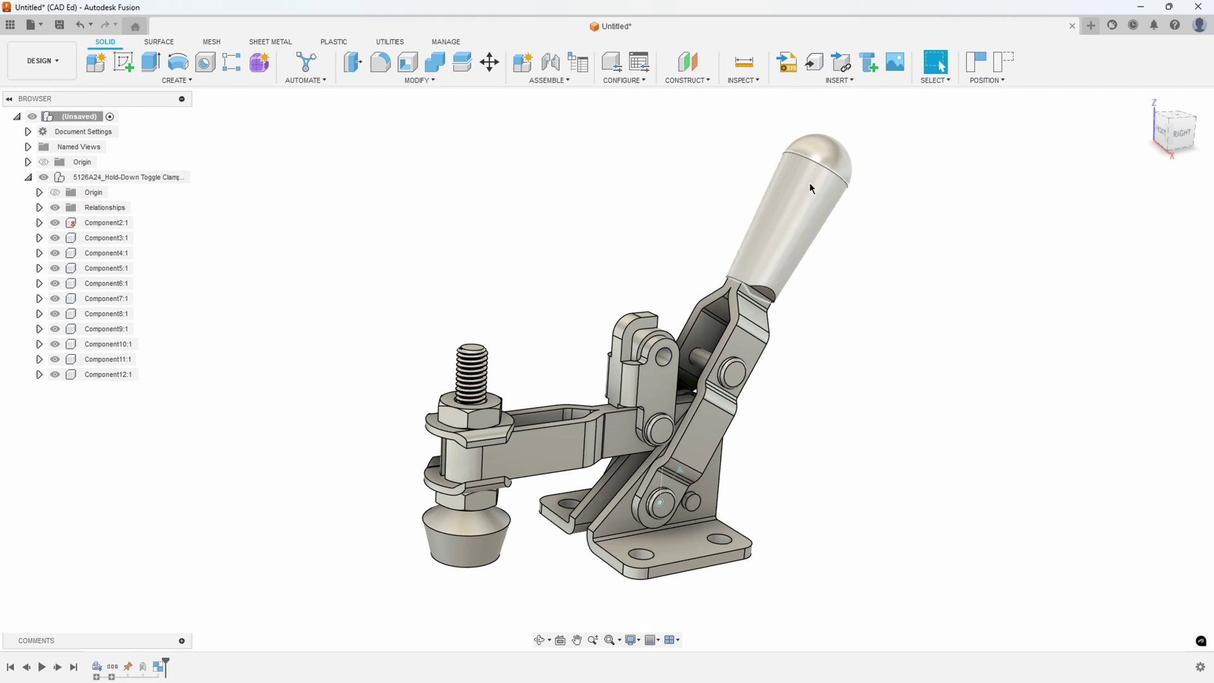
left_click(1005, 63)
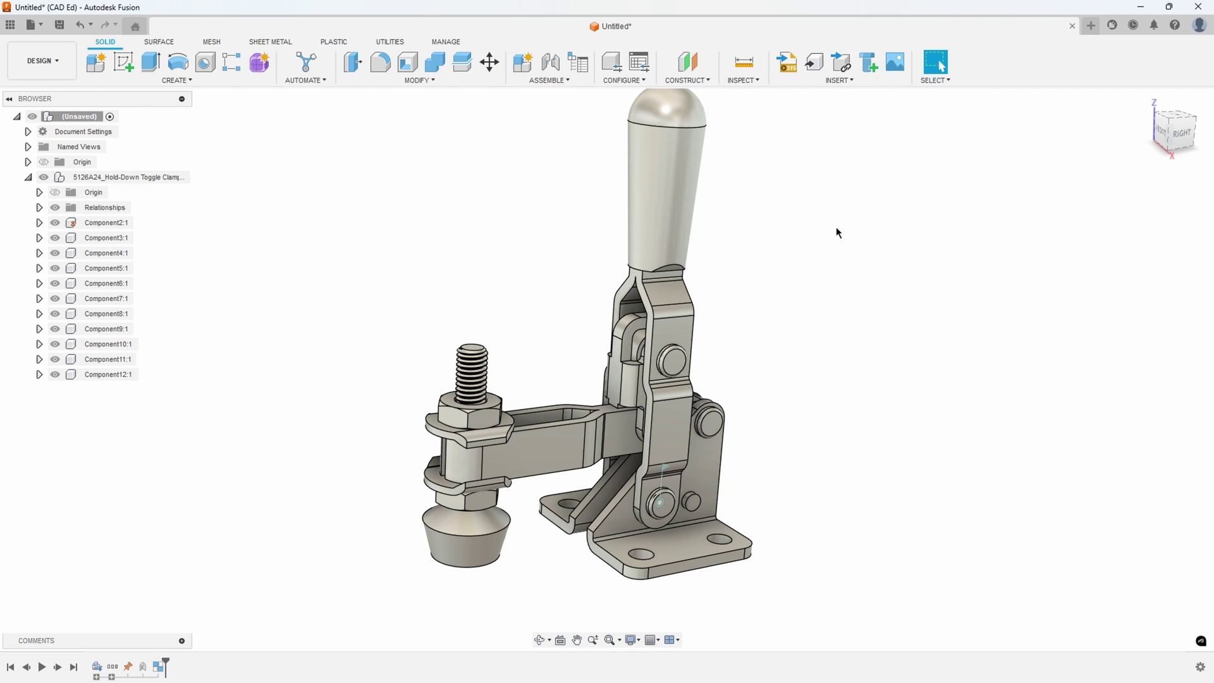
Add a revolute as-built joint between the inner link (Component6) and the clamp arm, centred on the link's lower pivot pin.
left_click(548, 81)
left_click(560, 130)
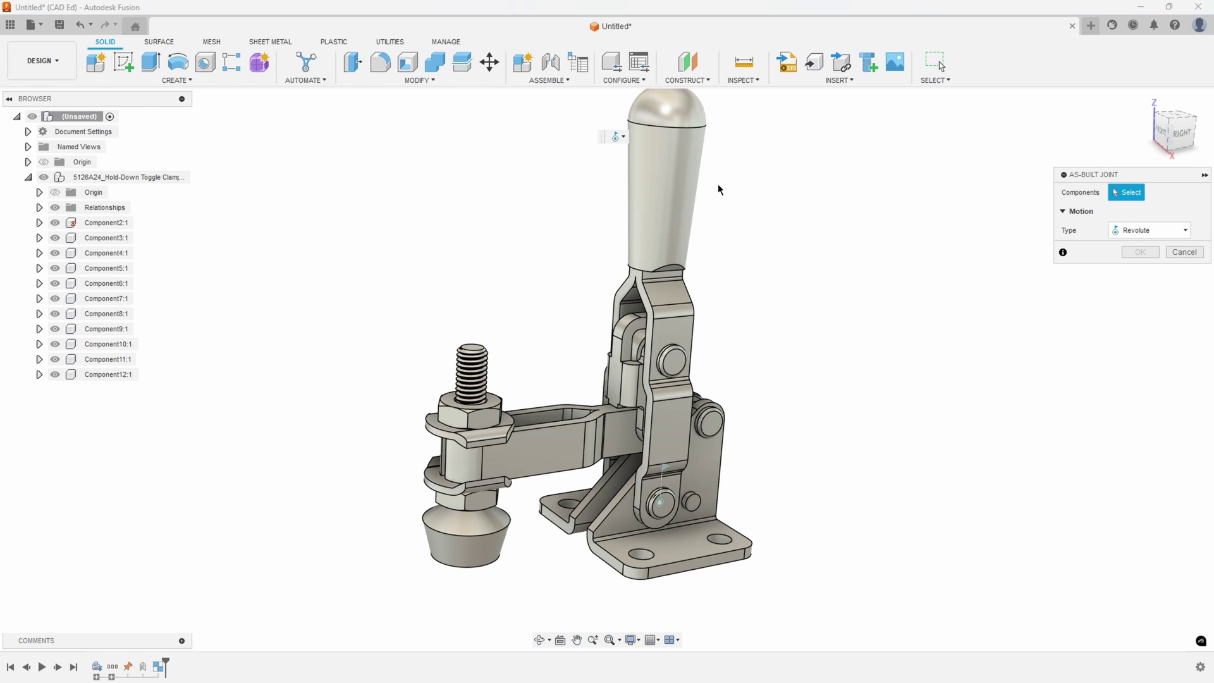
scroll(951, 364, "up", 10)
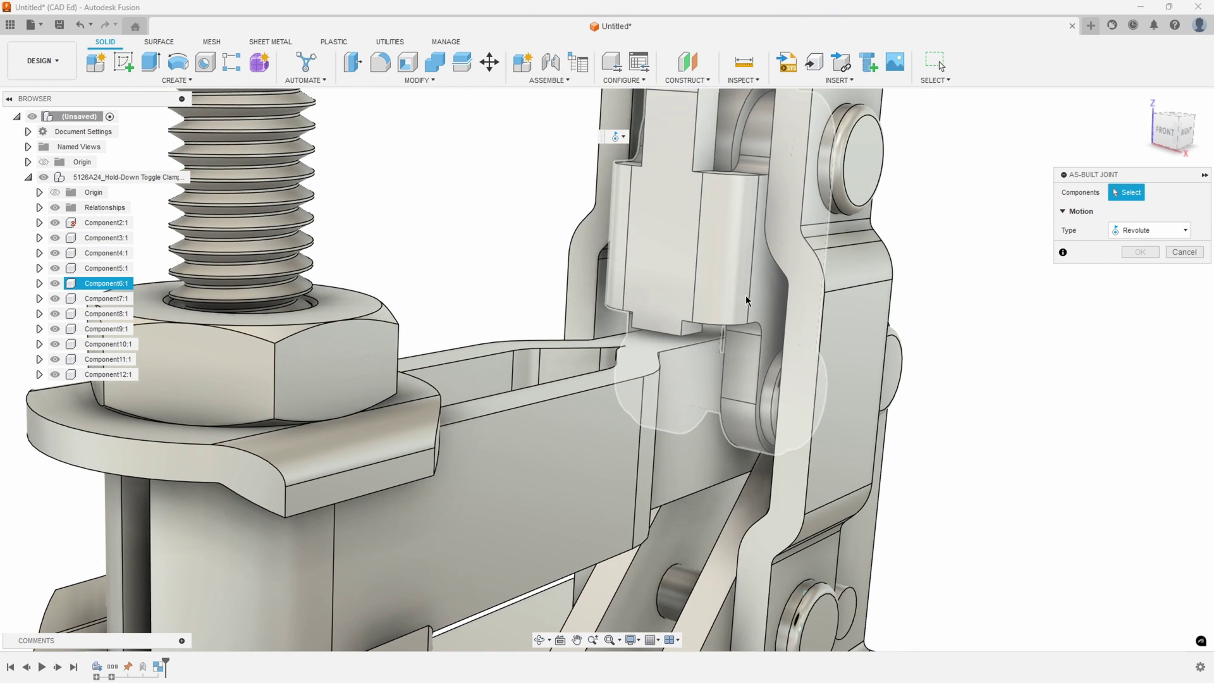
left_click(748, 298)
left_click(702, 438)
scroll(735, 446, "up", 2)
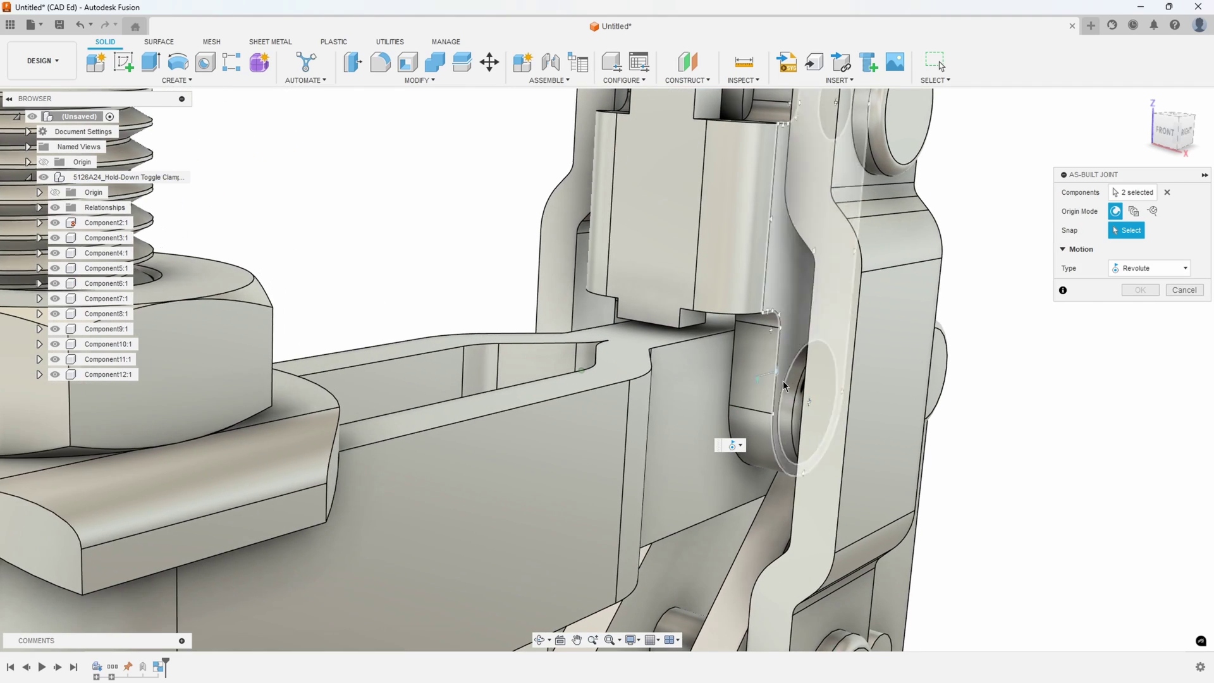
left_click(728, 443)
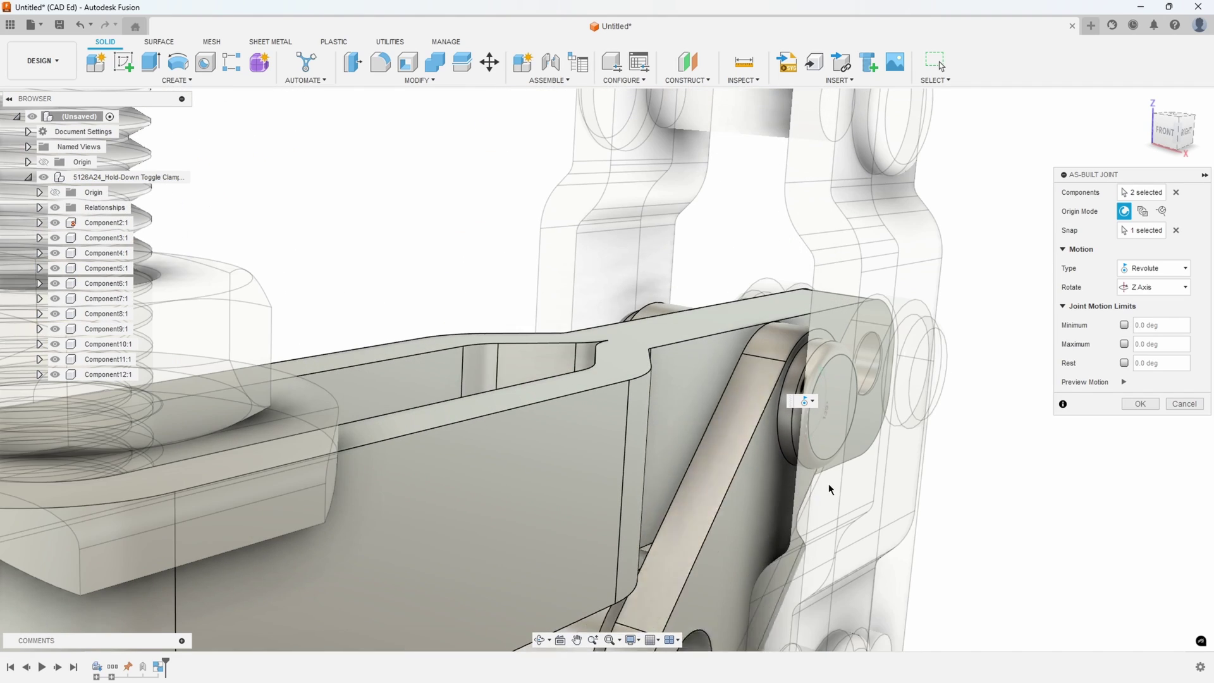
left_click(1132, 408)
Add a revolute as-built joint between the inner link (Component6) and the handle bracket (Component3), centred on the upper pivot pin.
scroll(988, 451, "down", 3)
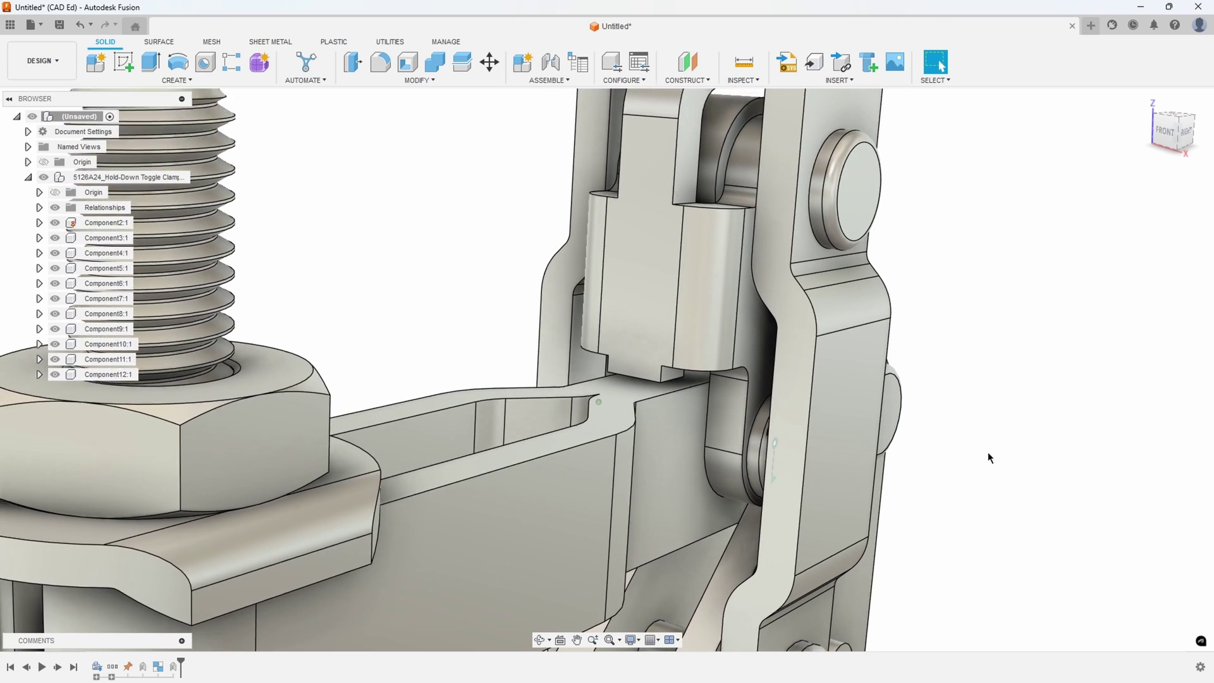
right_click(979, 468)
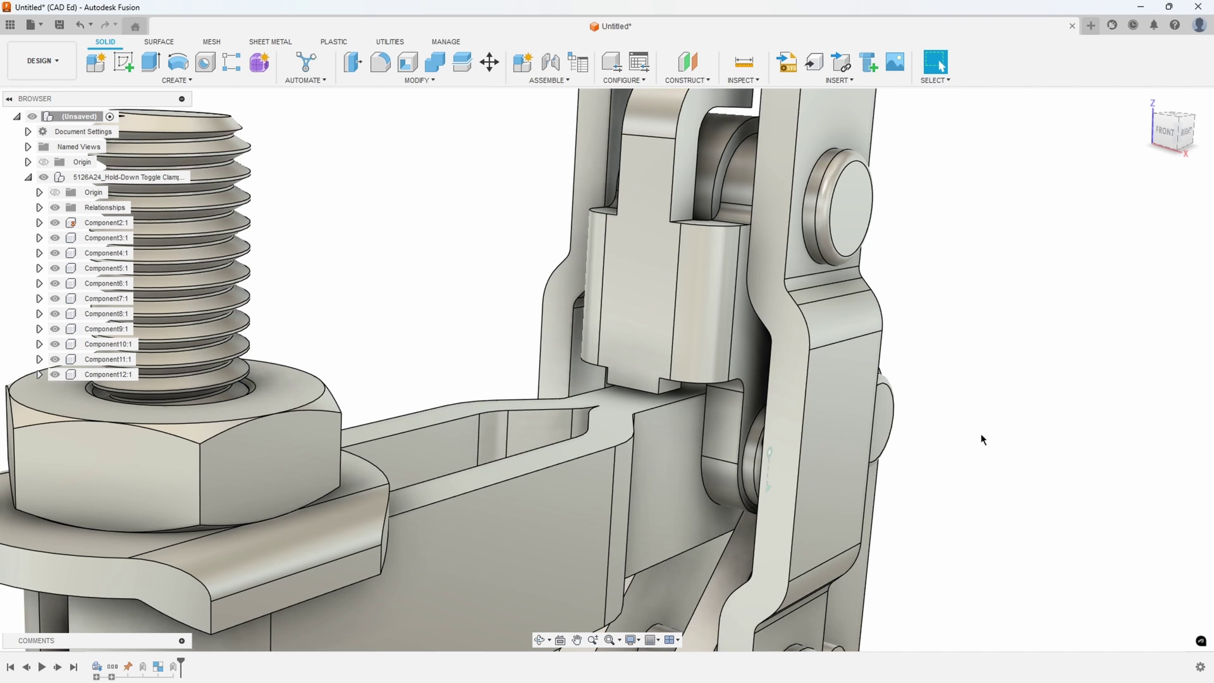
right_click_drag(981, 357, 980, 281)
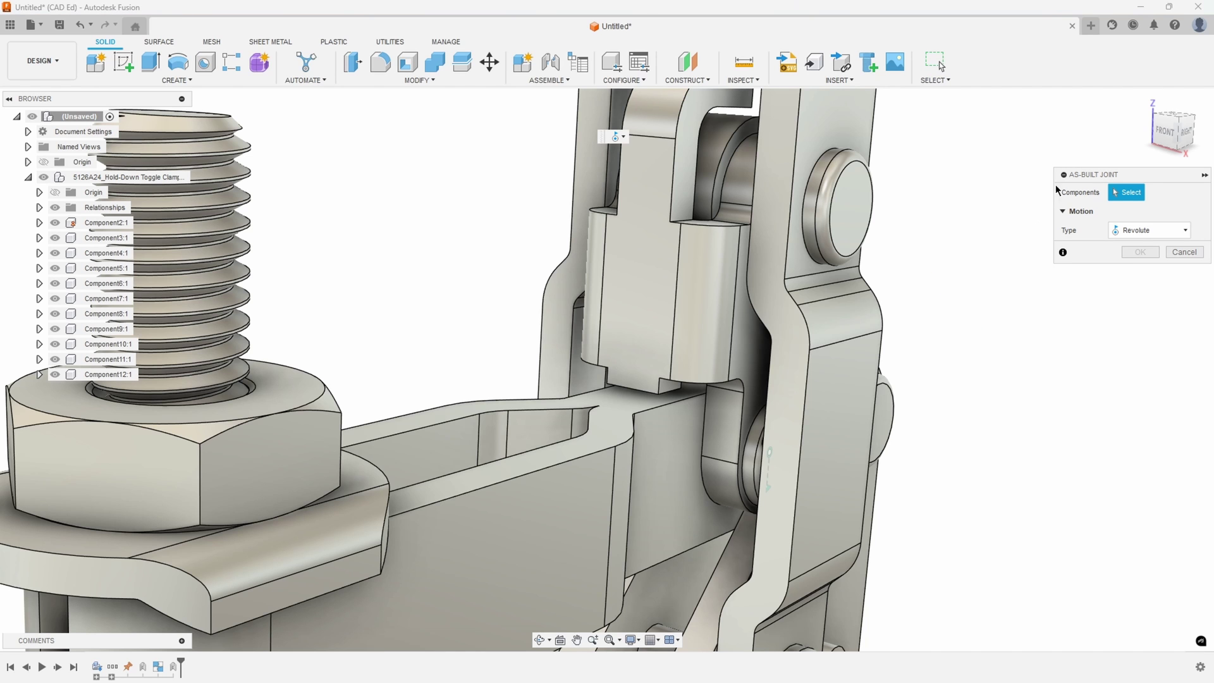
middle_click_drag(898, 283, 897, 373)
scroll(865, 339, "down", 2)
scroll(789, 382, "up", 2)
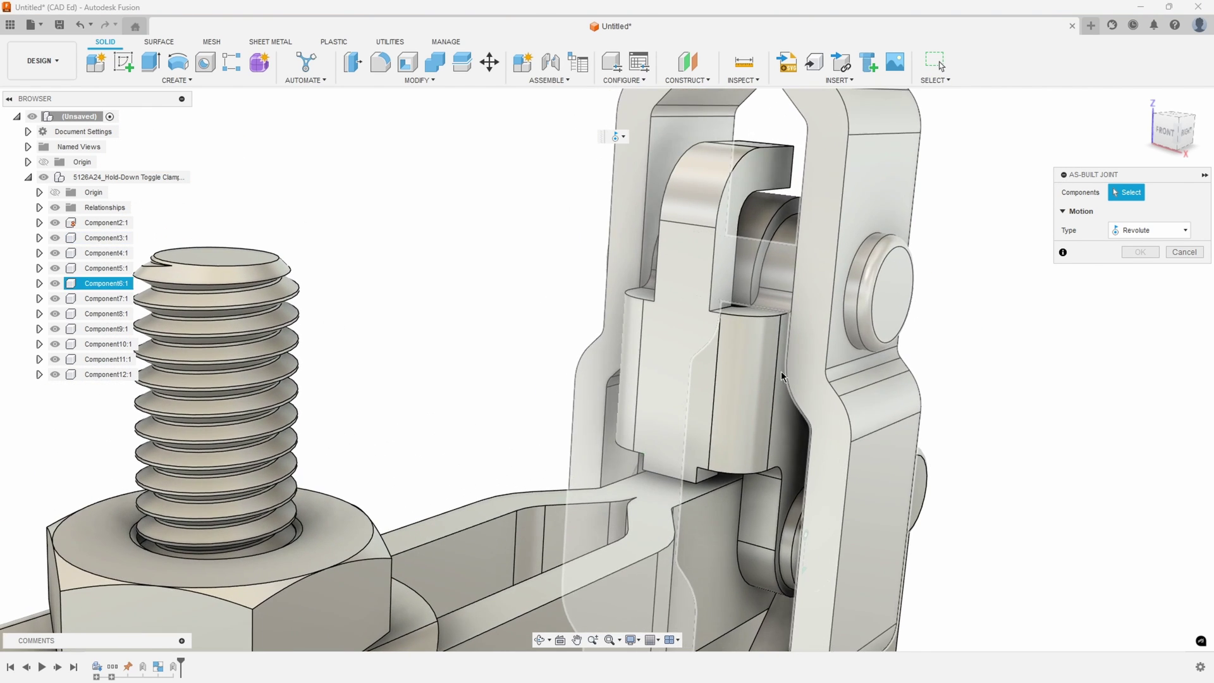
left_click(758, 371)
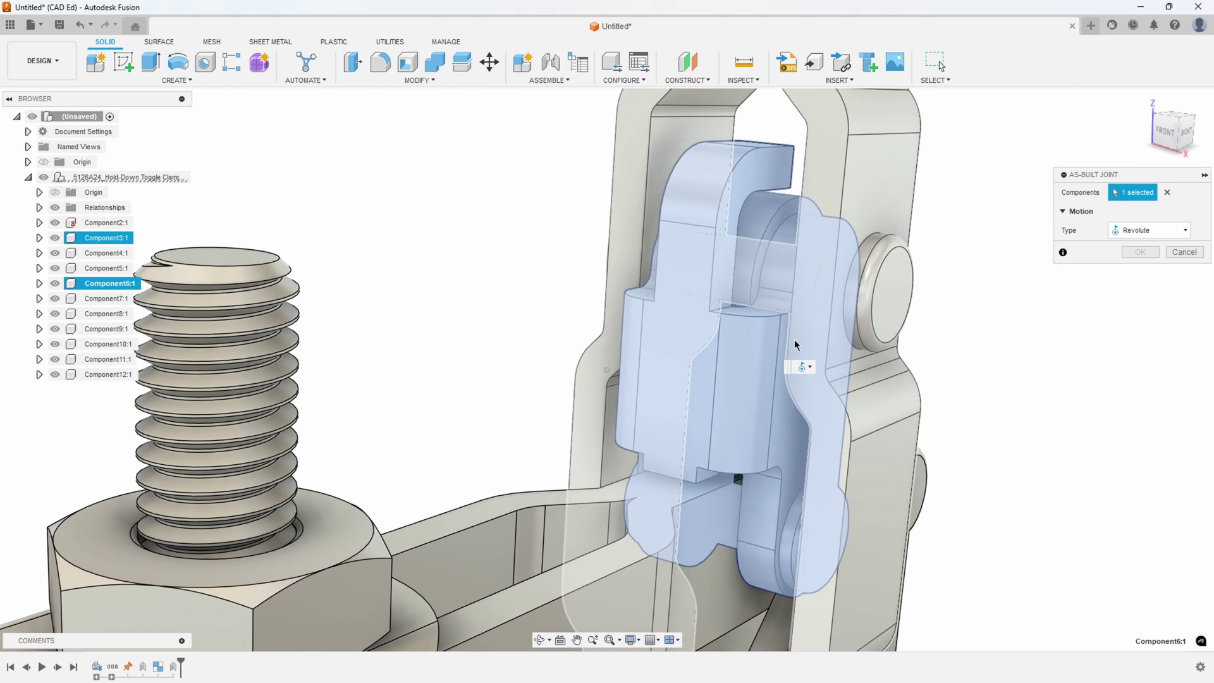
left_click(779, 196)
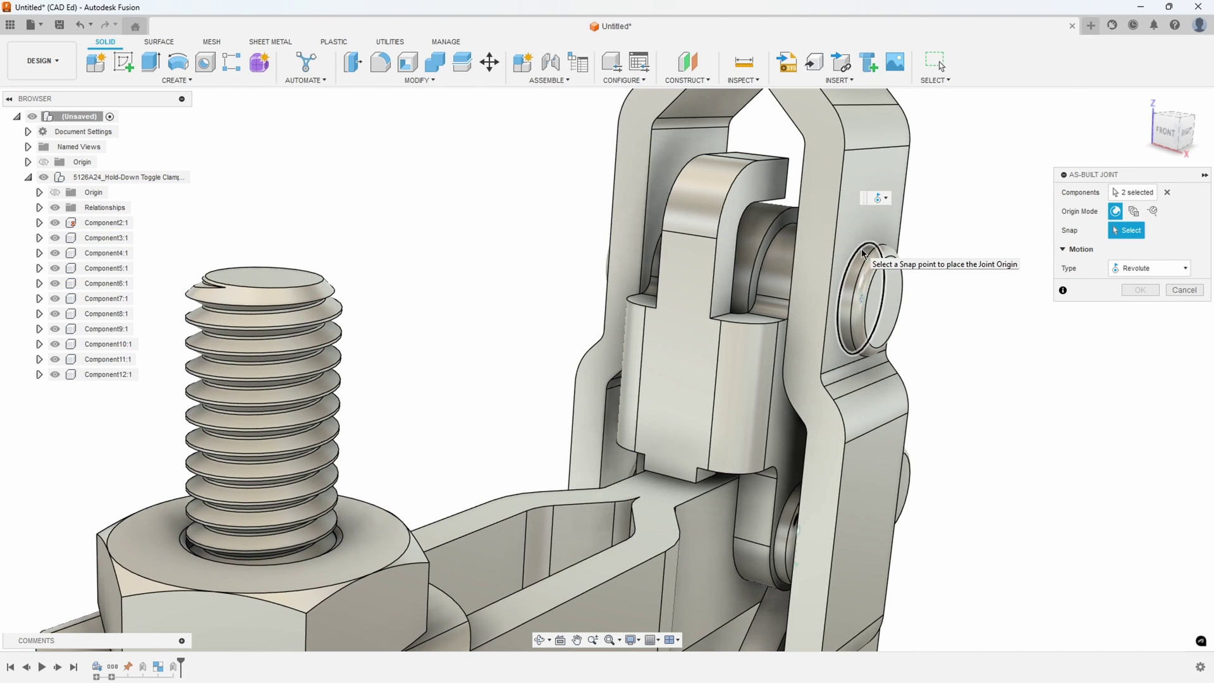
left_click(863, 253)
left_click(1135, 401)
Add a revolute as-built joint between the clamp arm and the base bracket (Component2), centred on the base's upper rear pivot pin.
right_click_drag(954, 515, 952, 401)
middle_click_drag(952, 401, 740, 361, "shift")
left_click(752, 362)
left_click(783, 514)
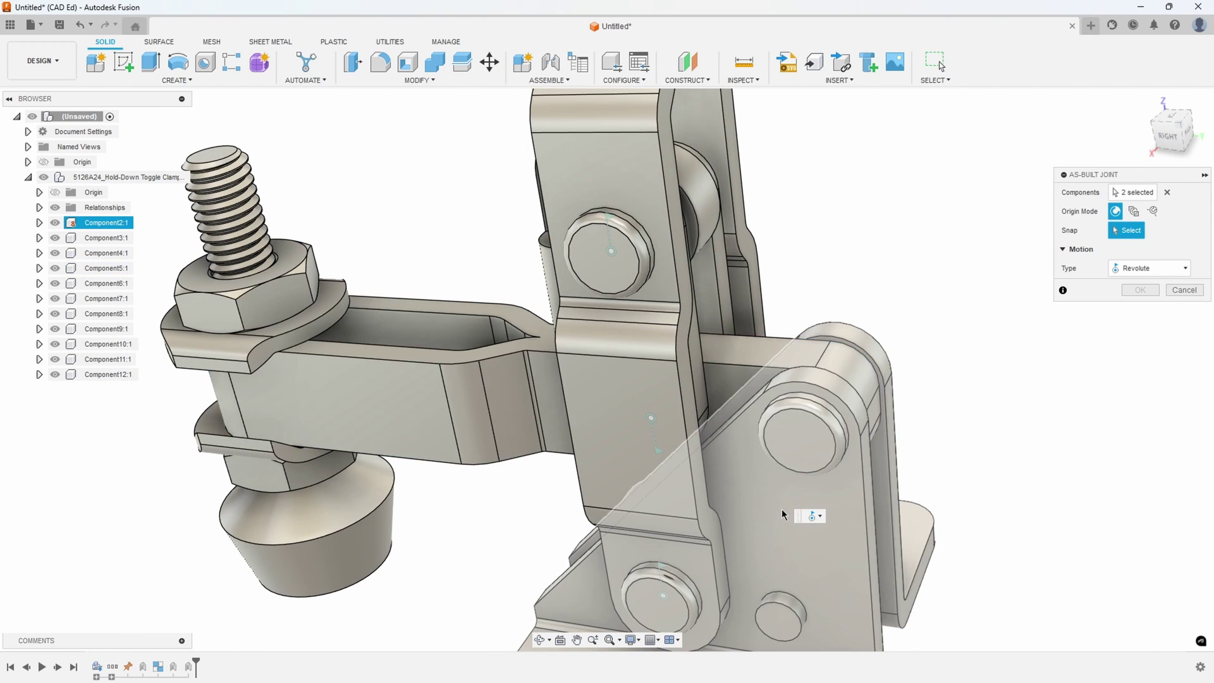
middle_click_drag(821, 419, 806, 420, "shift")
left_click(810, 400)
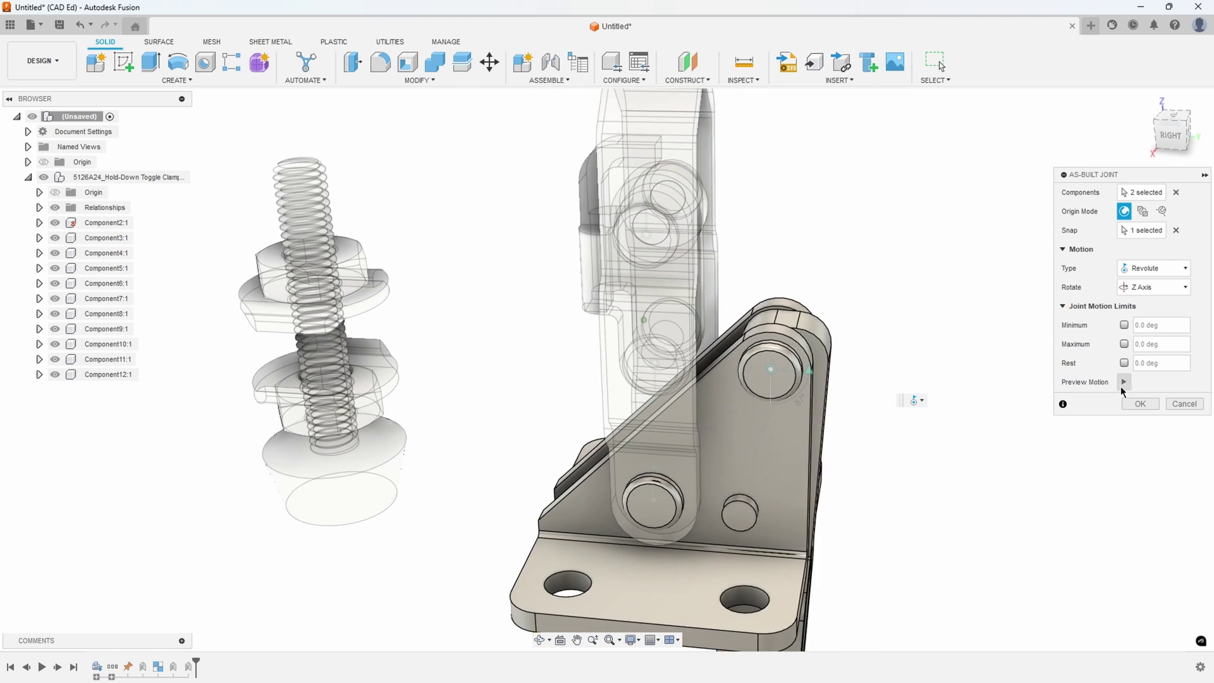
left_click(1138, 404)
Swing the handle back to test the linked motion of bracket, link and arm, and revert the position.
left_click_drag(764, 267, 820, 351)
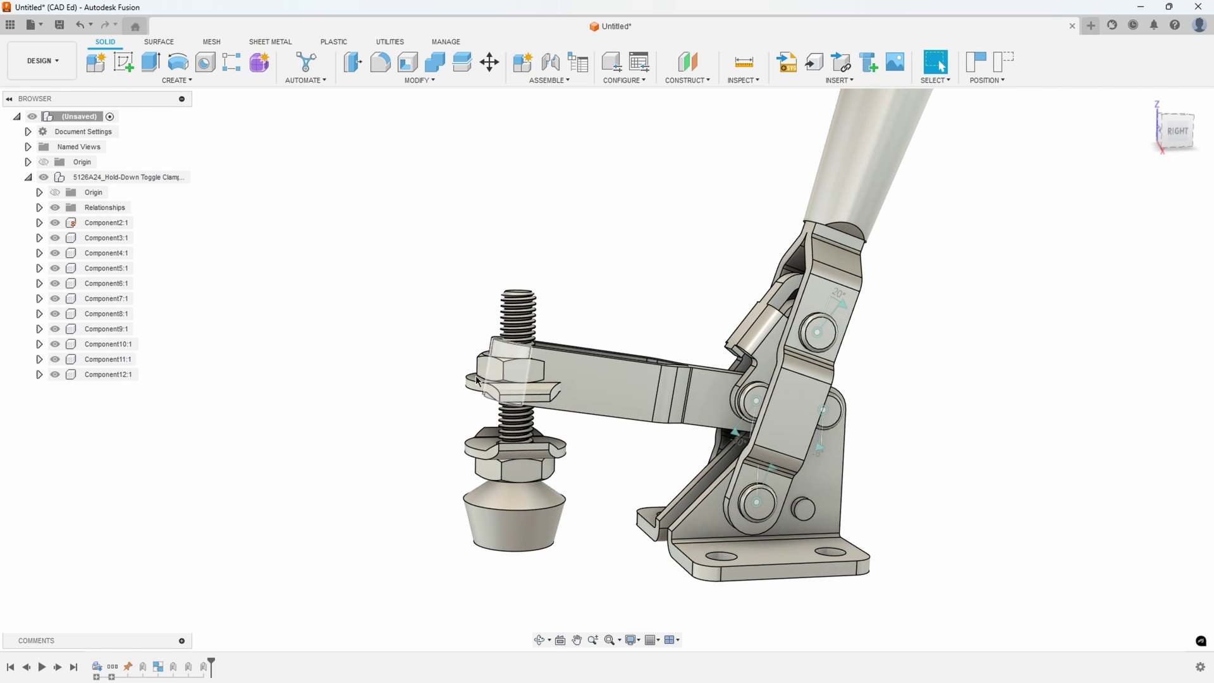
left_click_drag(832, 288, 849, 308)
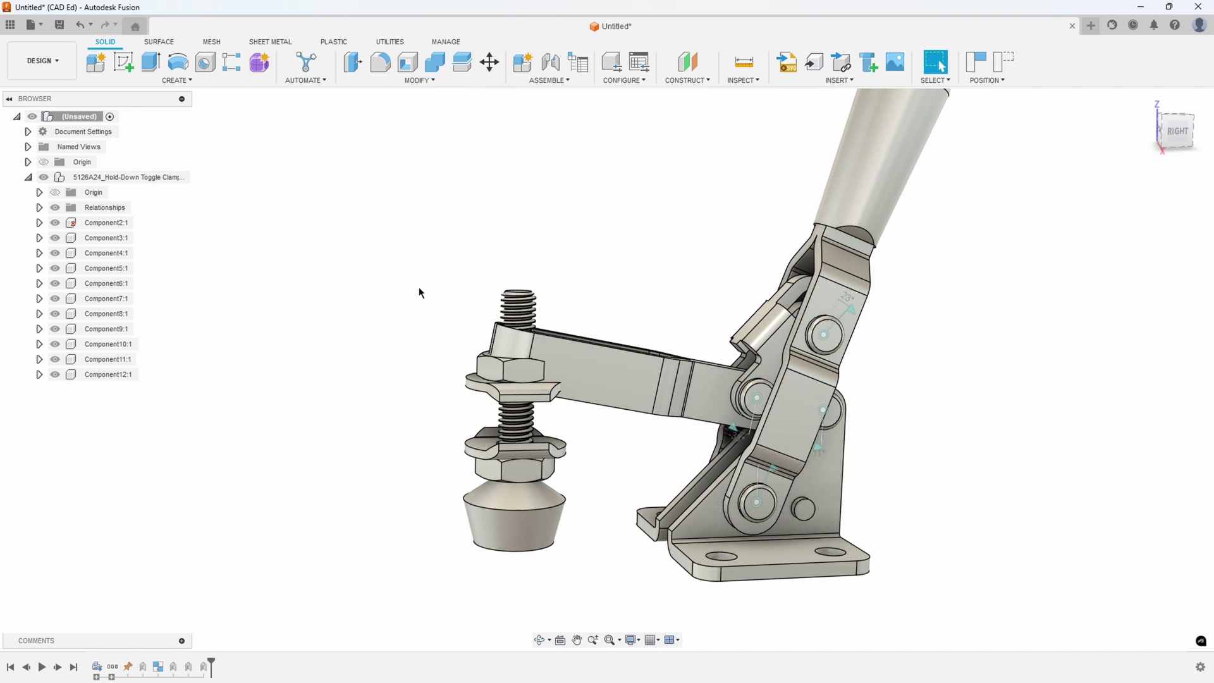
left_click(1009, 69)
scroll(700, 347, "up", 3)
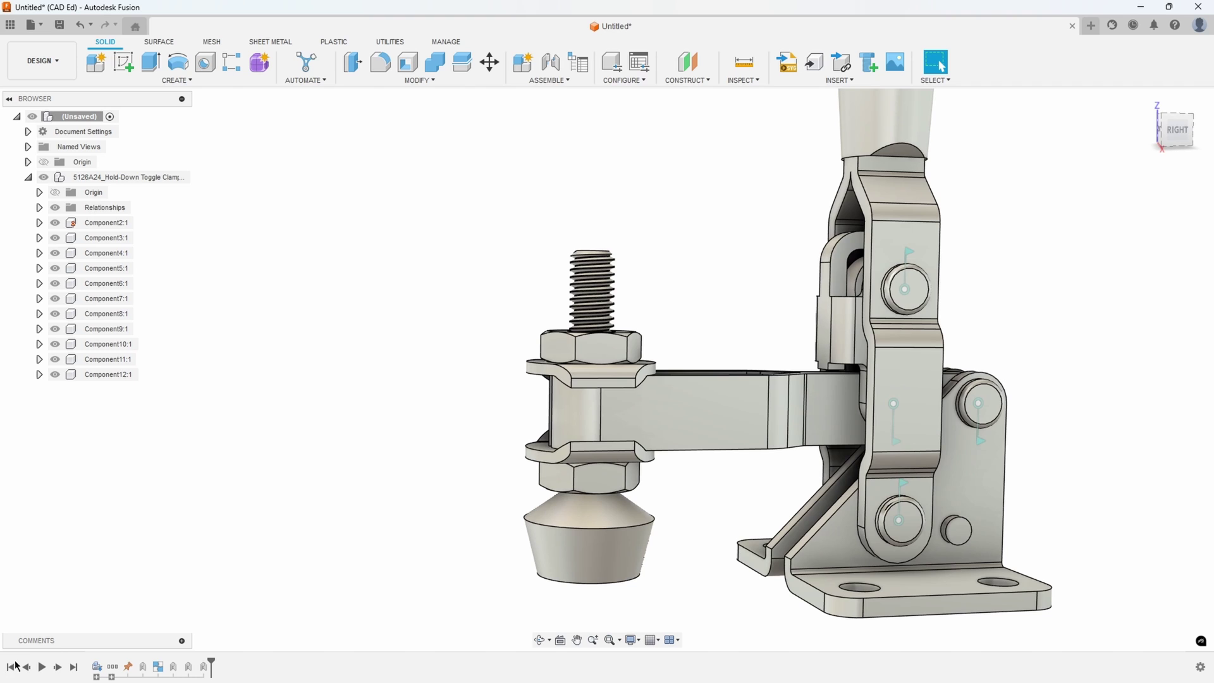
Create a rigid group from the threaded spindle, its nuts, flanged washers and the conical tip (Component7 to Component12).
left_click(562, 81)
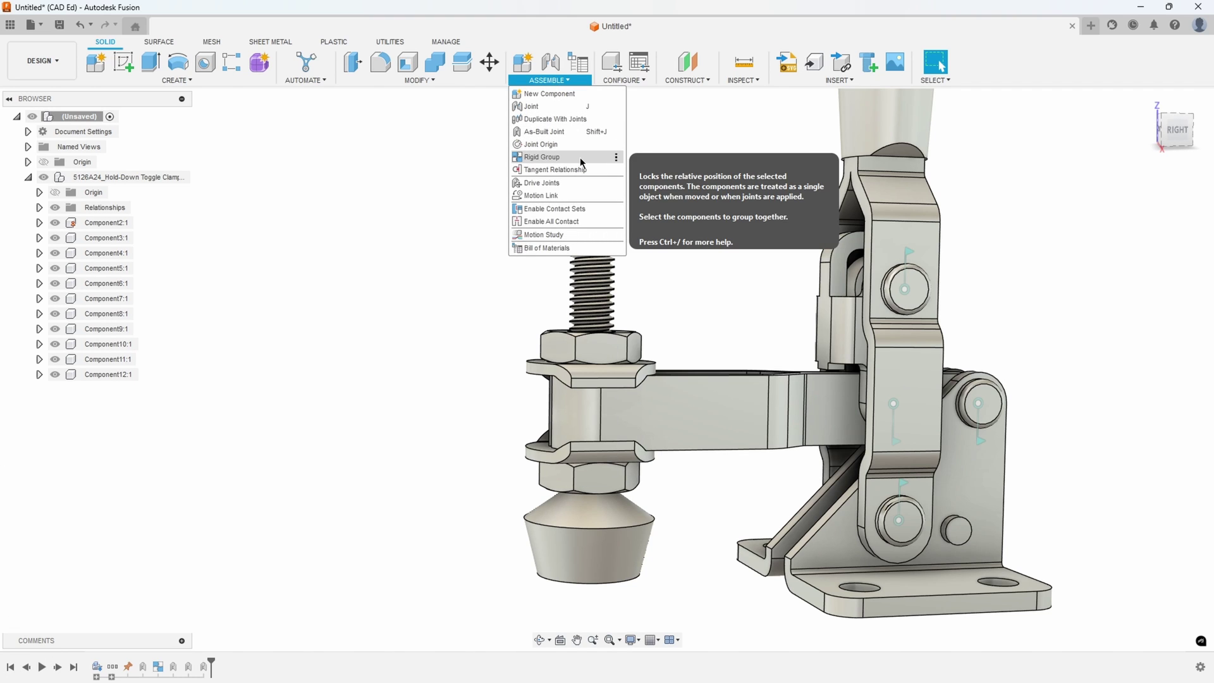
left_click(575, 157)
scroll(658, 252, "up", 3)
left_click(559, 259)
left_click(521, 307)
left_click(509, 446)
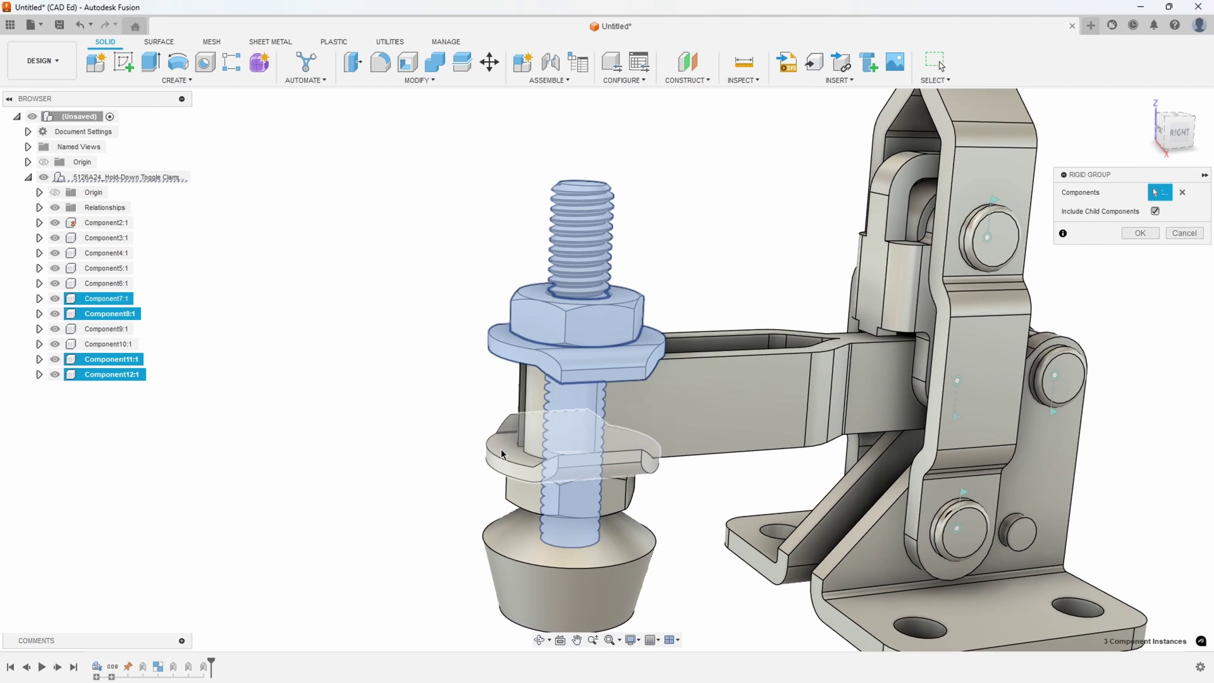
left_click(517, 511)
left_click(517, 515)
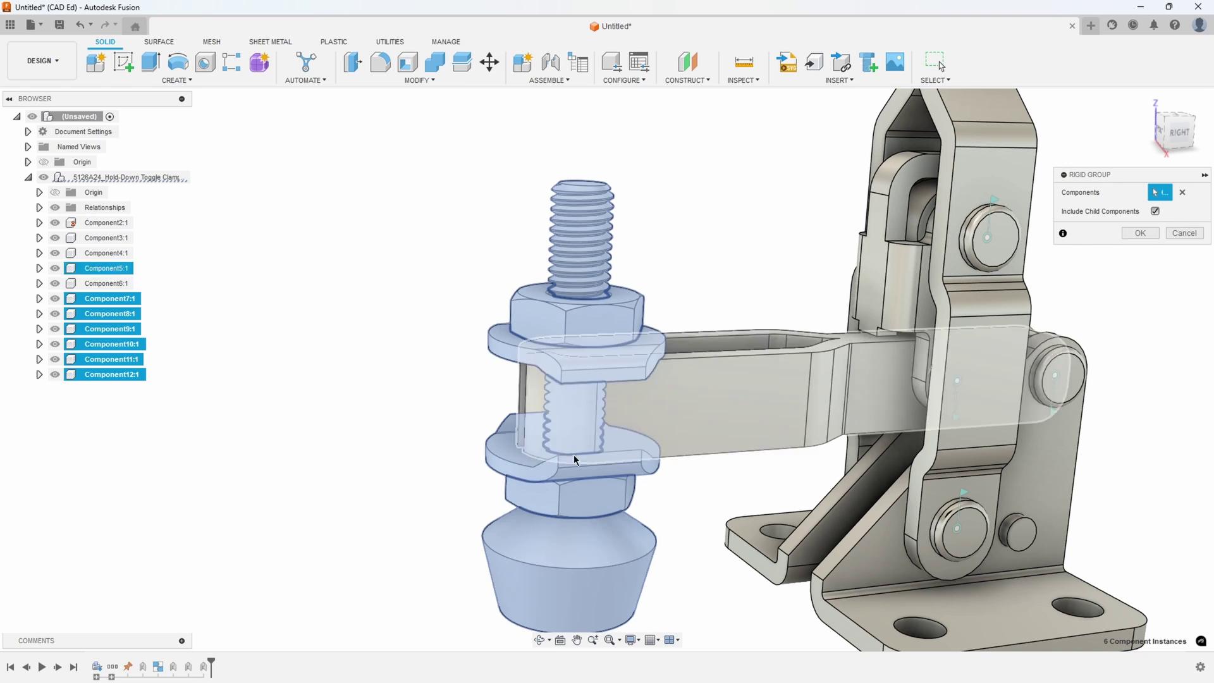
scroll(571, 380, "down", 1)
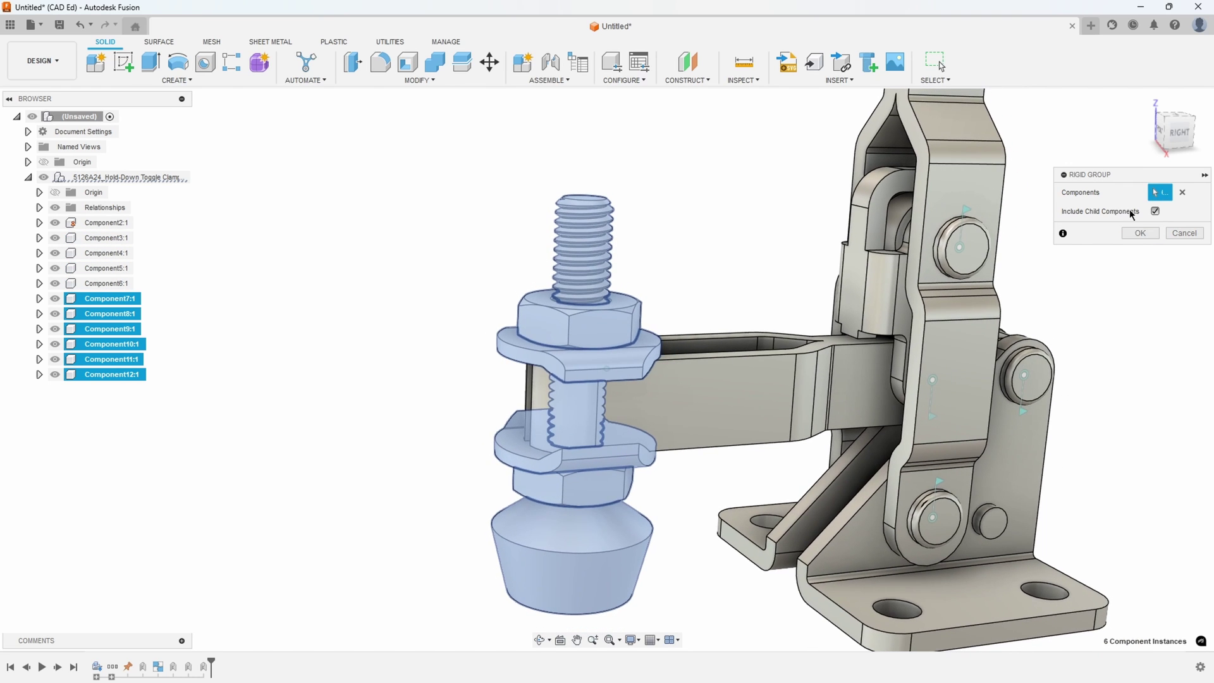
left_click(1139, 234)
Pull the grouped spindle assembly off the clamp arm to test that its parts move together, and revert the position.
middle_click_drag(607, 332, 580, 336, "shift")
left_click_drag(579, 336, 524, 219)
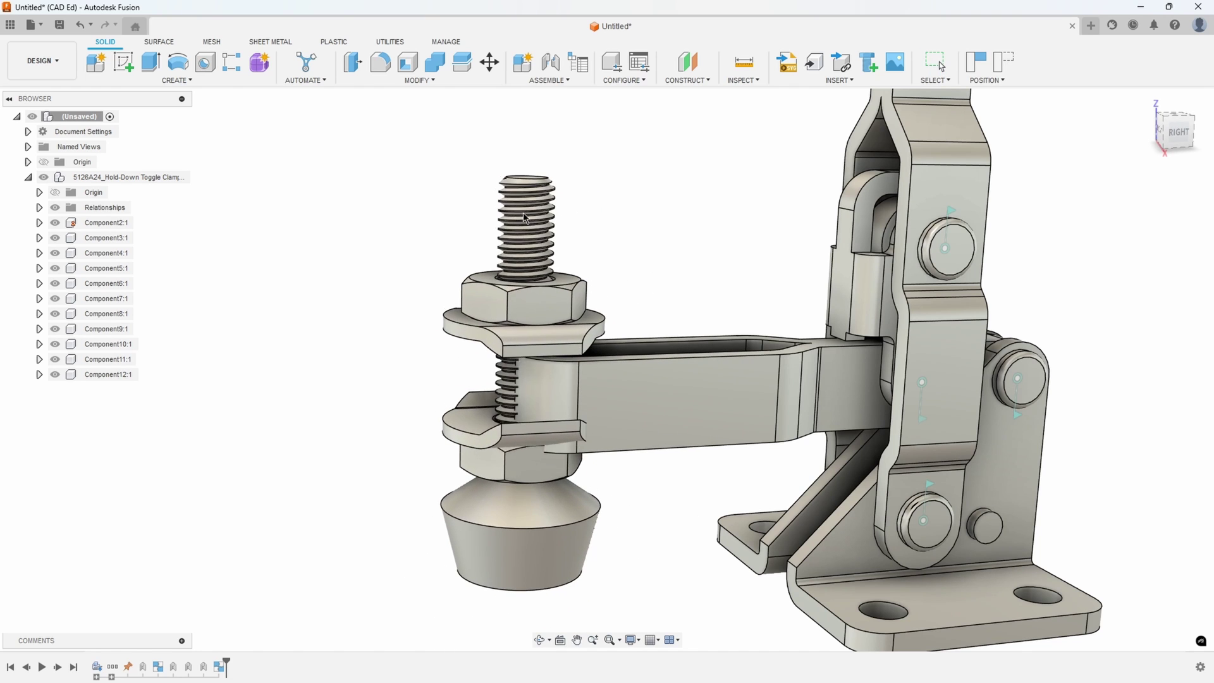
left_click(1005, 66)
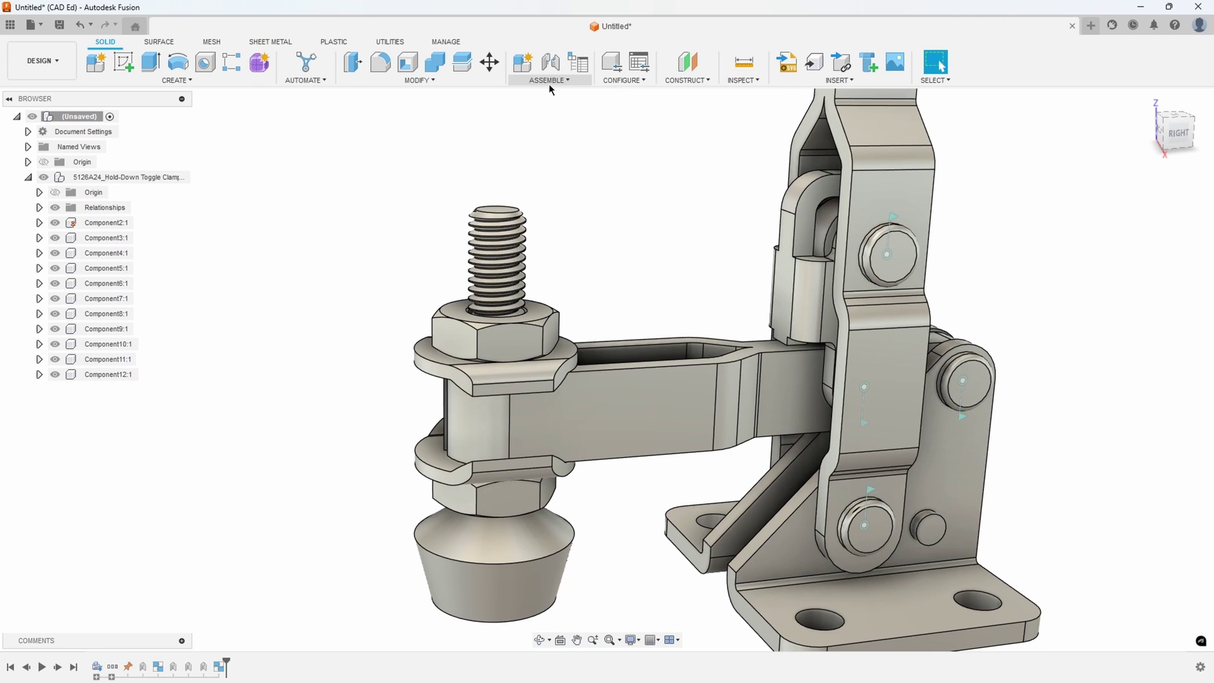
Add a slider as-built joint between the upper flanged washer (Component8) and the clamp arm, snapped to the arm's upper side edge, sliding along the Z axis.
left_click(549, 81)
left_click(555, 119)
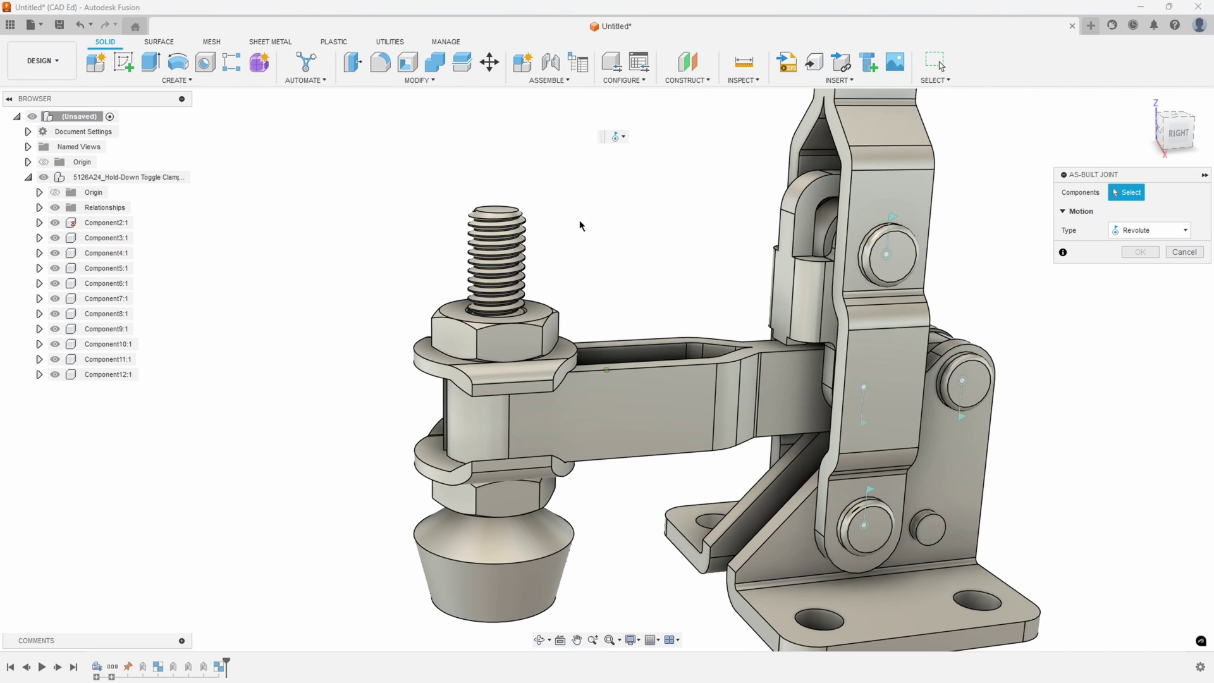
left_click(1161, 230)
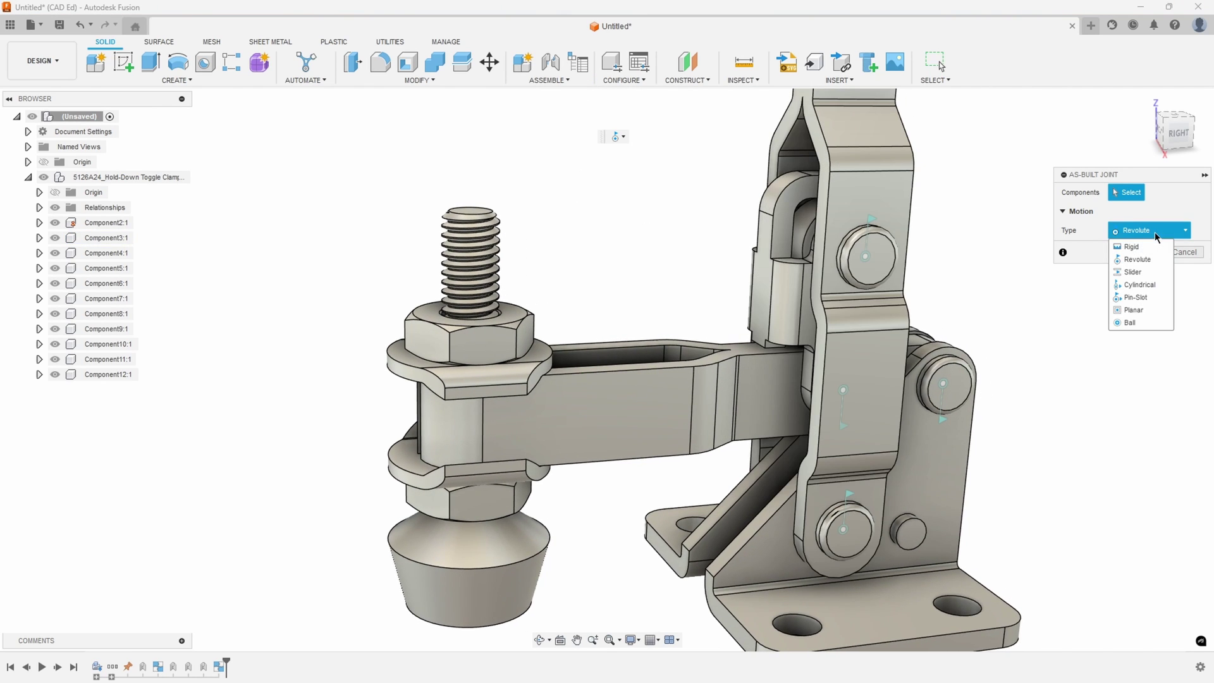
left_click(1137, 339)
scroll(695, 348, "up", 3)
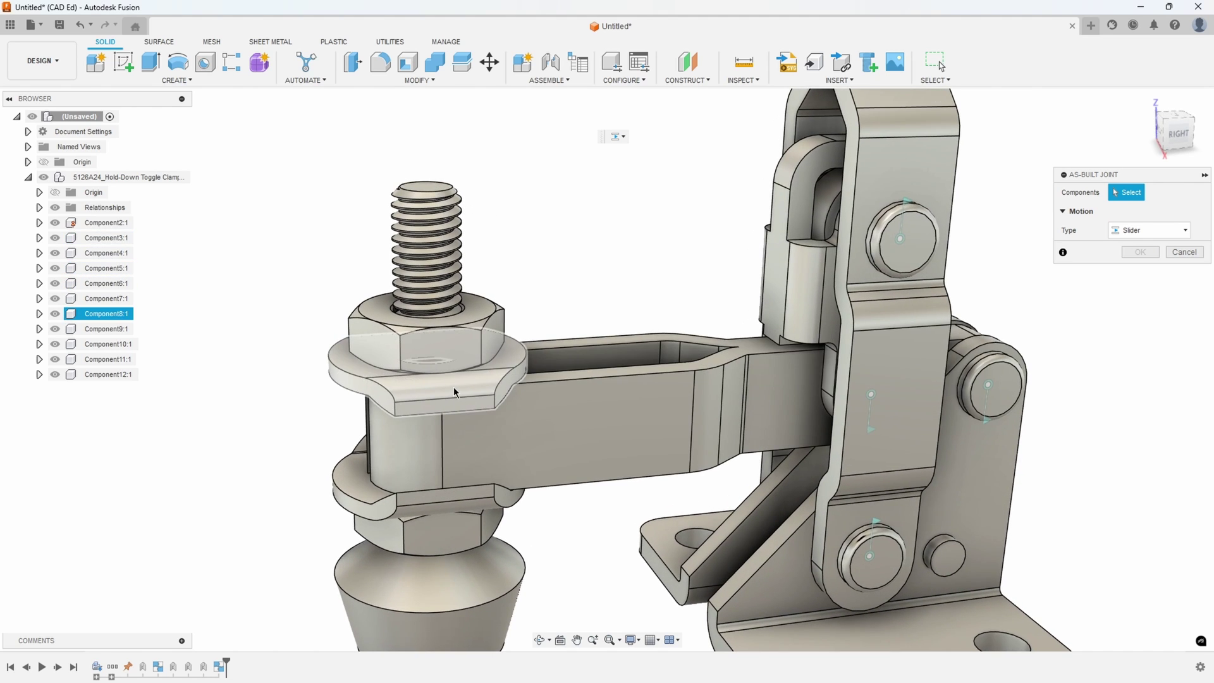
left_click(455, 391)
left_click(565, 400)
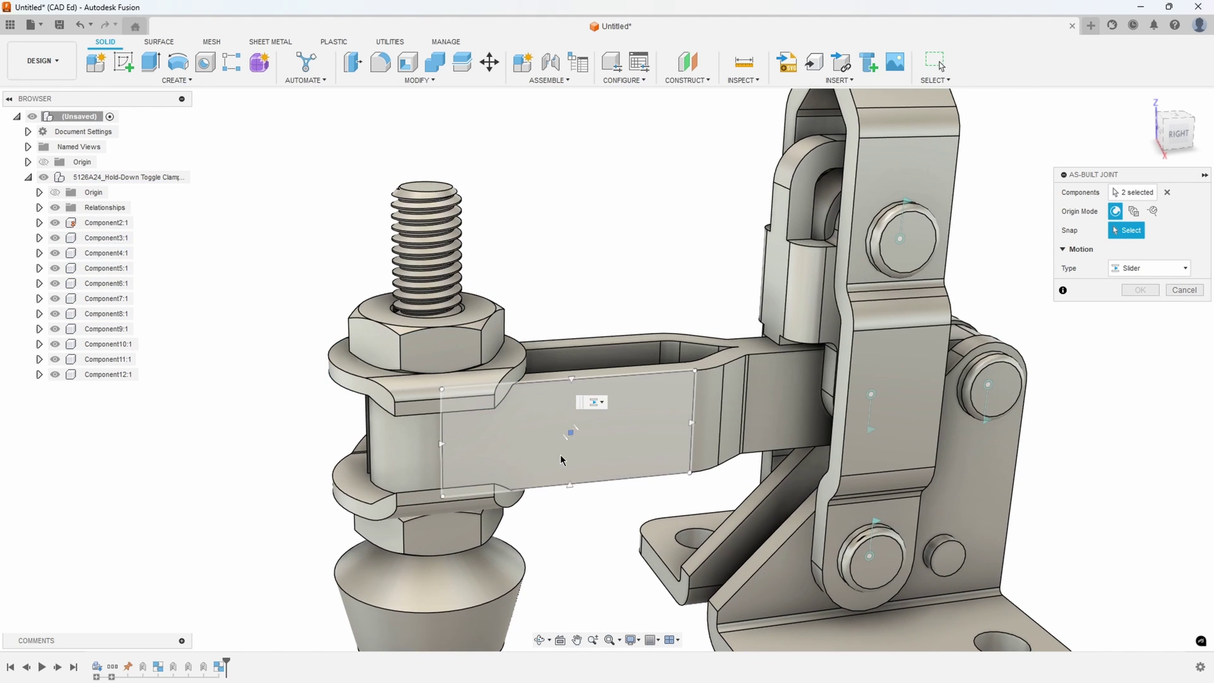
left_click(568, 384)
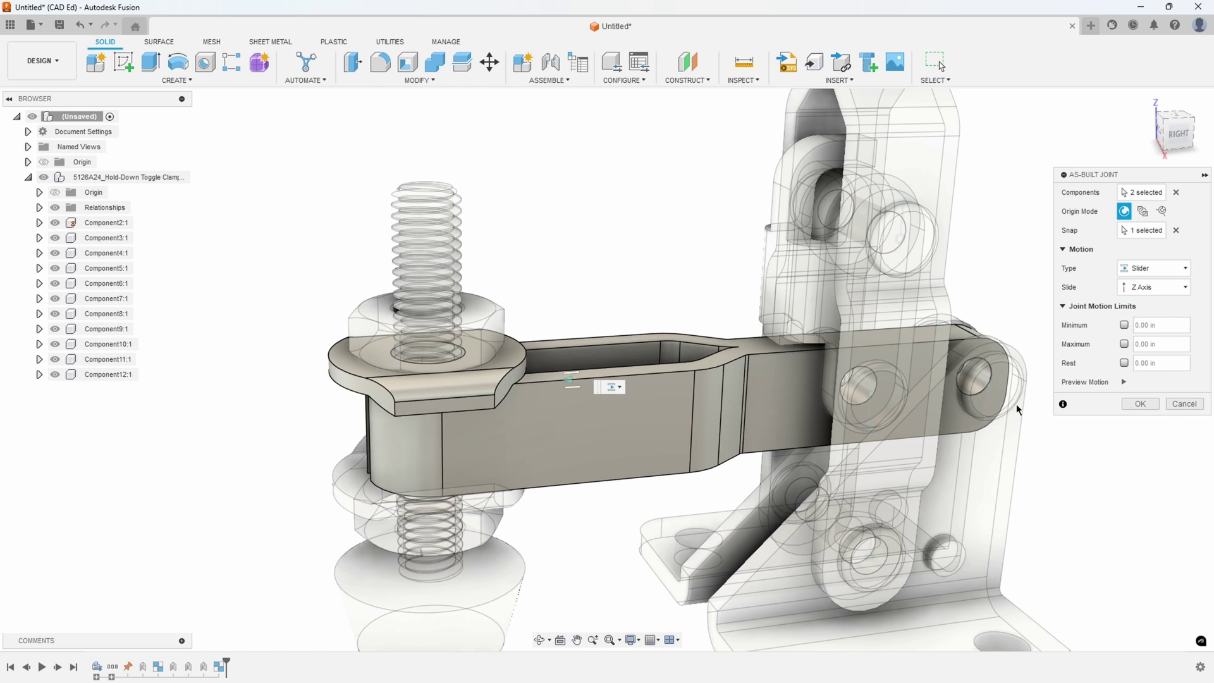
left_click(1146, 408)
Slide the spindle assembly along the clamp arm's slot and swing the handle to test the clamp's motion.
left_click_drag(475, 385, 609, 415)
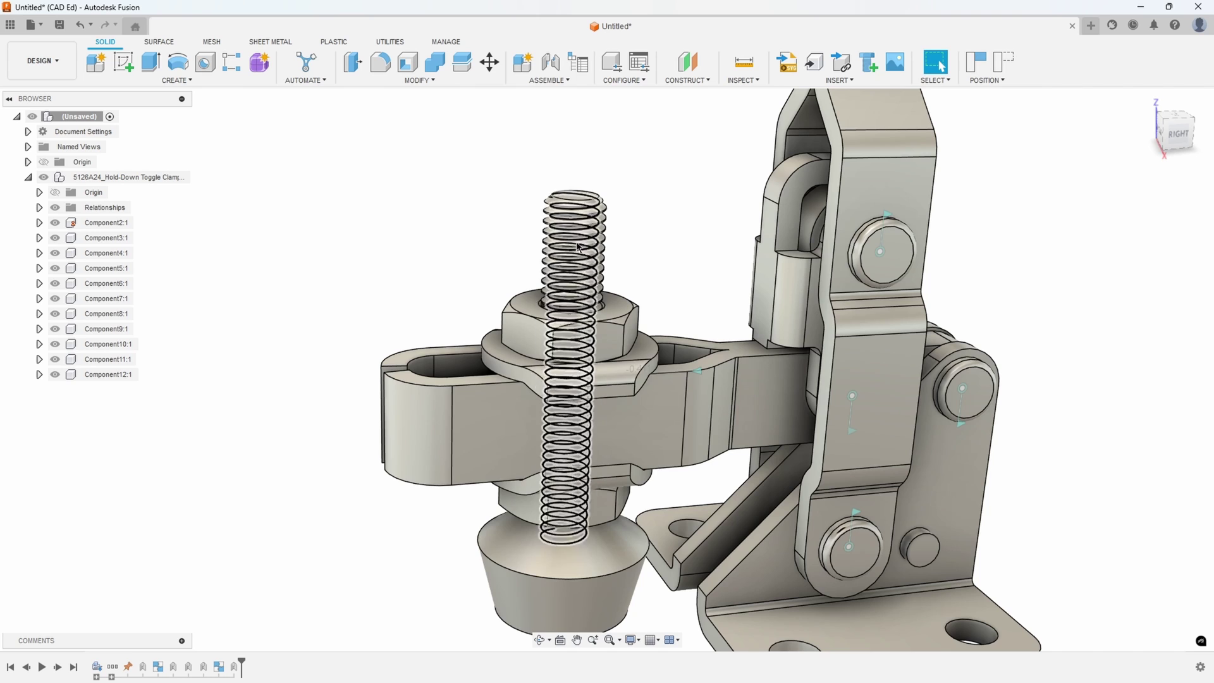
scroll(560, 389, "down", 1)
scroll(692, 409, "down", 5)
left_click_drag(752, 287, 678, 367)
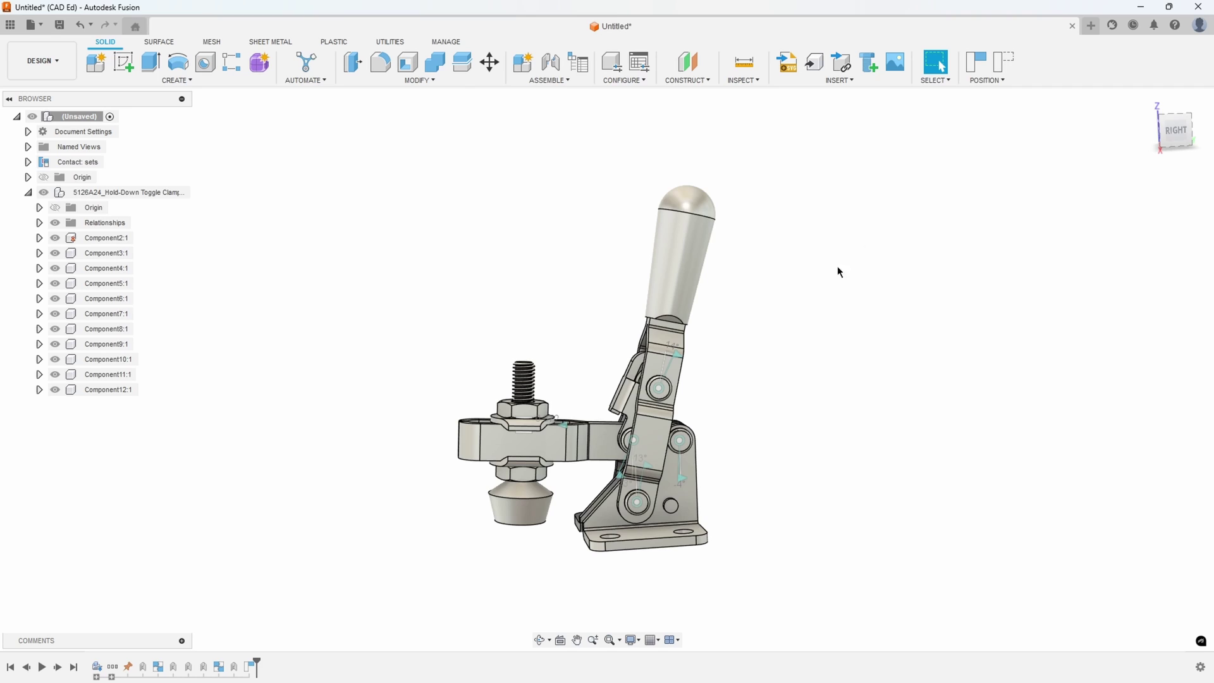
Start a new design, and open the package machine design from the project's As-Built Joints folder.
key("ctrl+n")
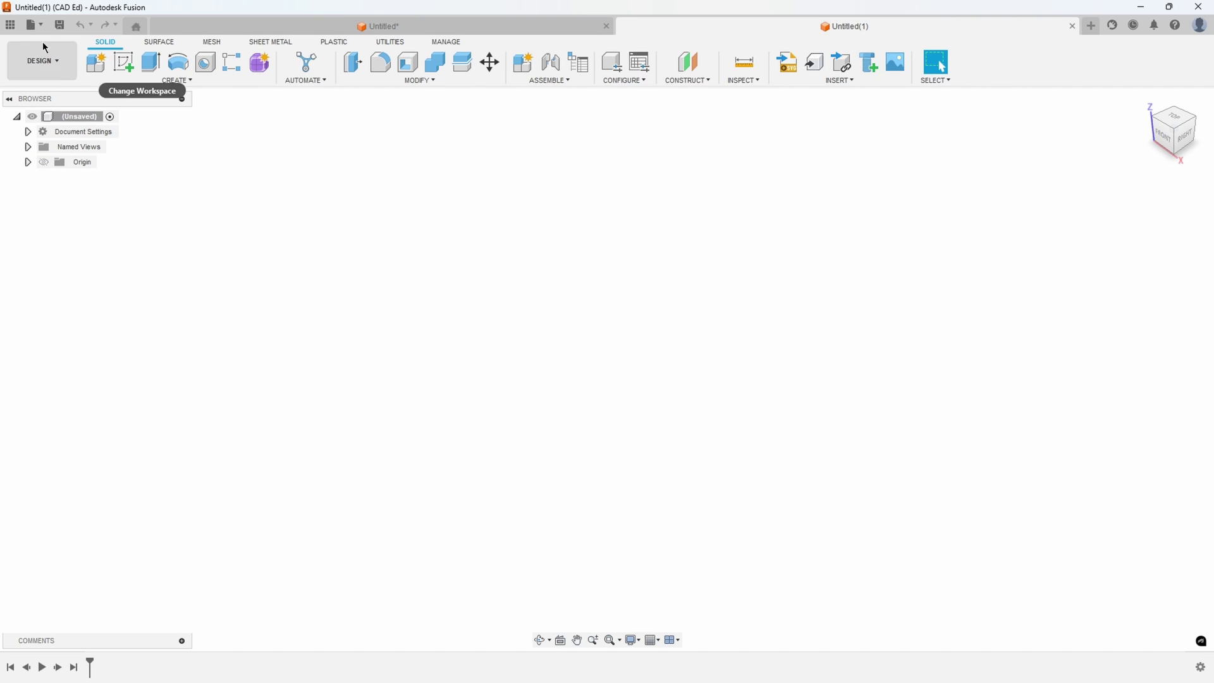
left_click(11, 25)
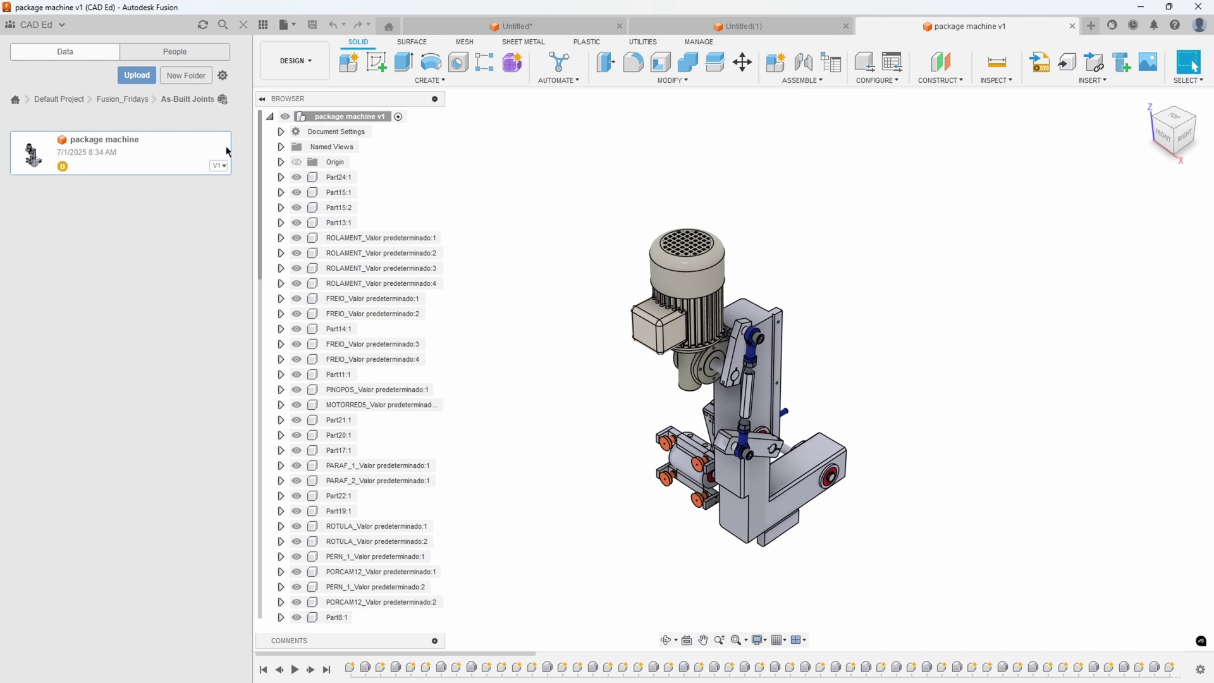
left_click(266, 28)
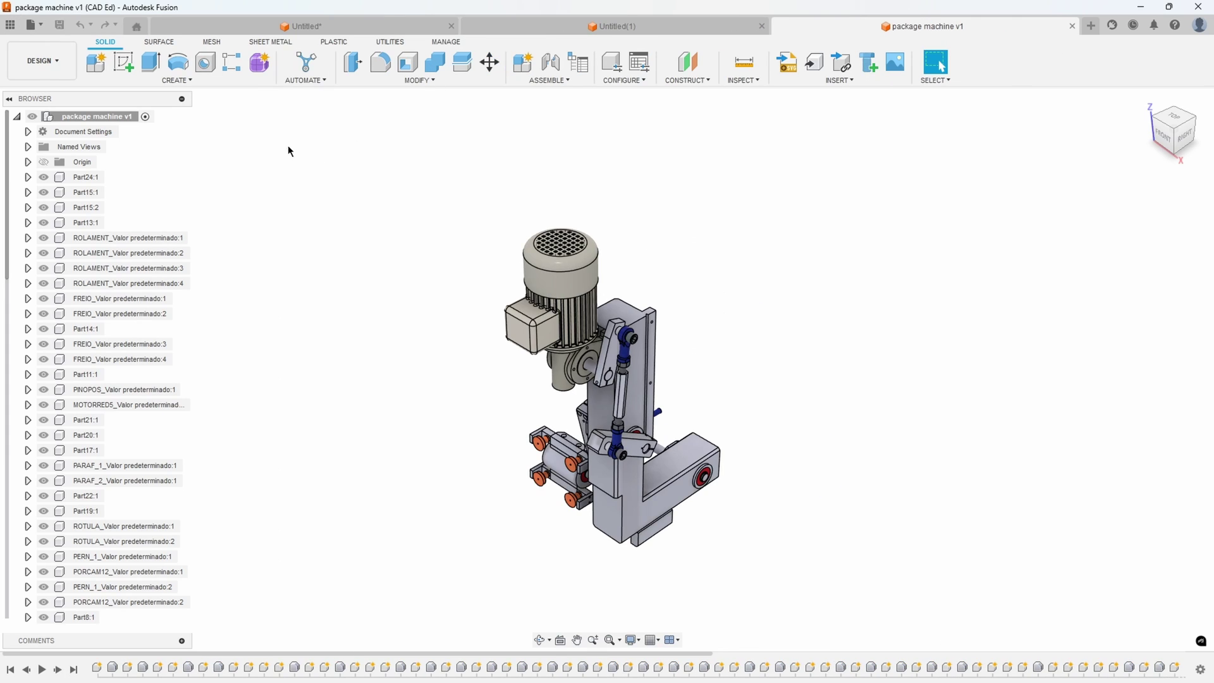
Rotate all components of the package machine 90 degrees about the X axis with Move/Copy.
left_click(488, 62)
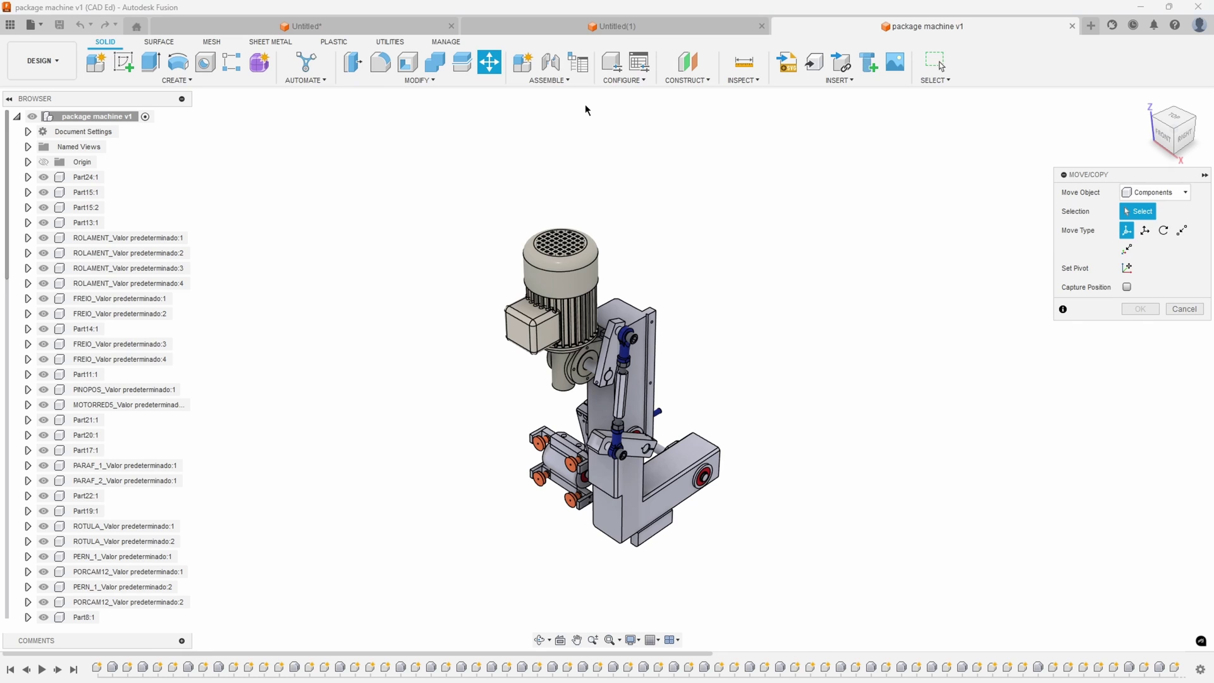
left_click_drag(802, 572, 410, 197)
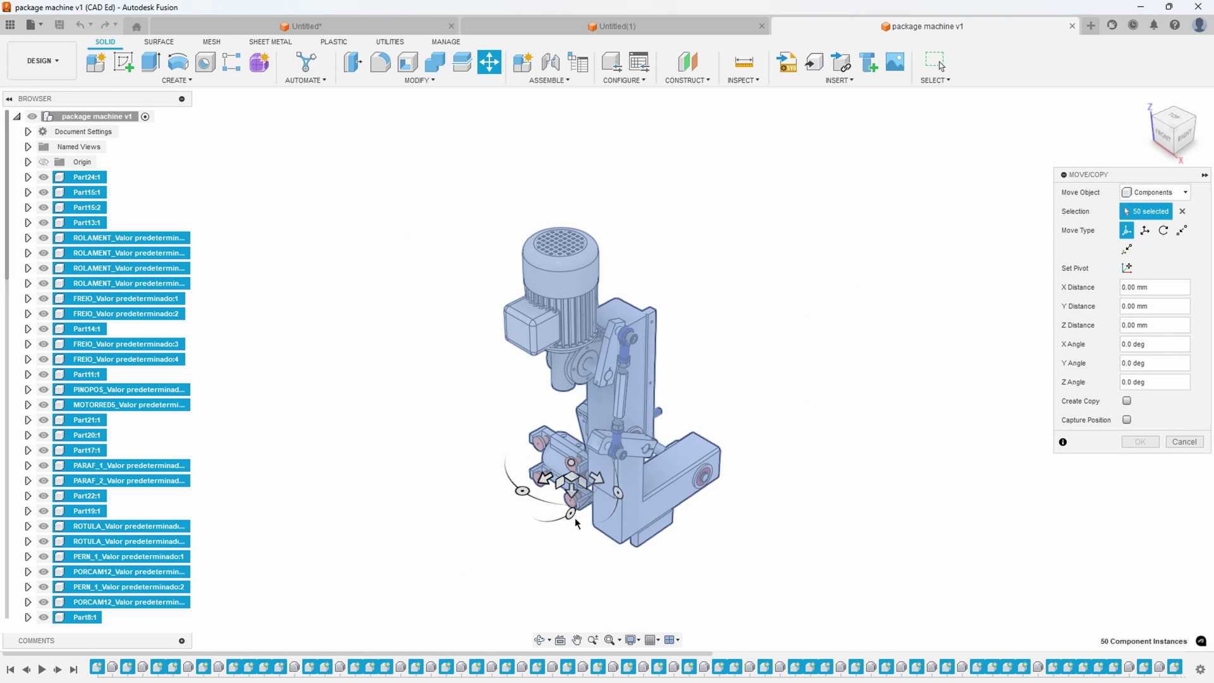
left_click_drag(570, 515, 628, 431)
key("F6")
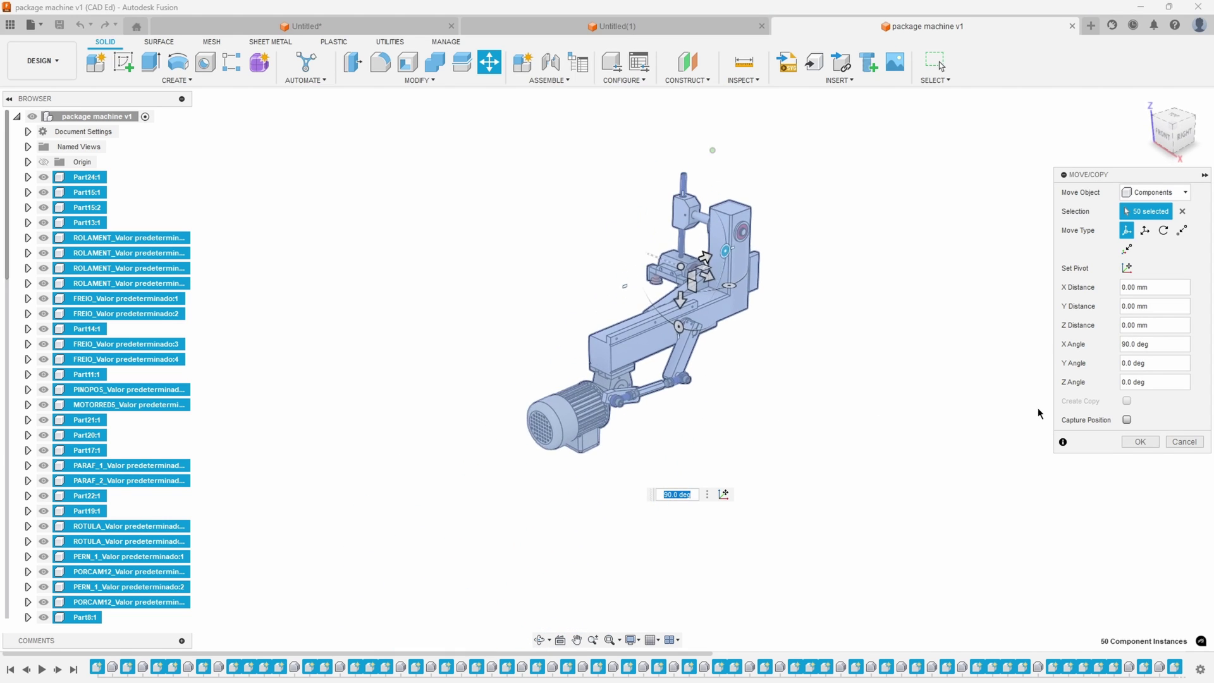
left_click(1134, 439)
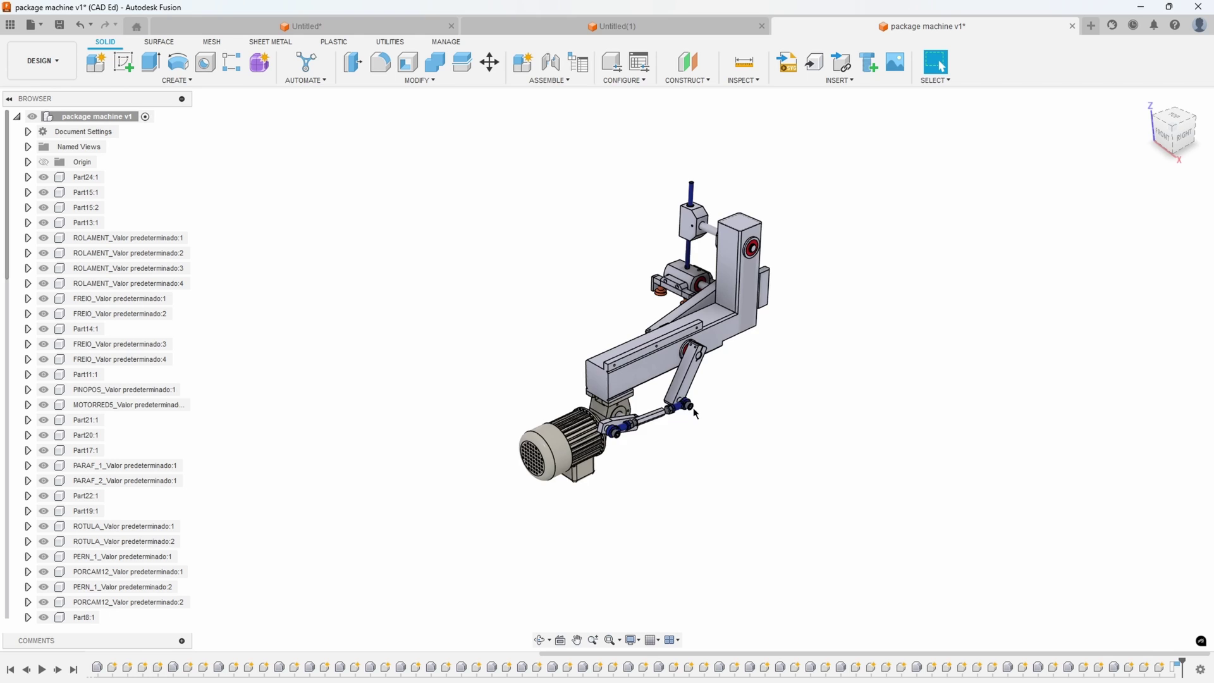
Move the lever arm and the hexagonal connecting rod away from the machine to test for missing joints, and revert the position.
scroll(856, 378, "up", 1)
middle_click_drag(856, 378, 738, 393, "shift")
scroll(734, 397, "up", 2)
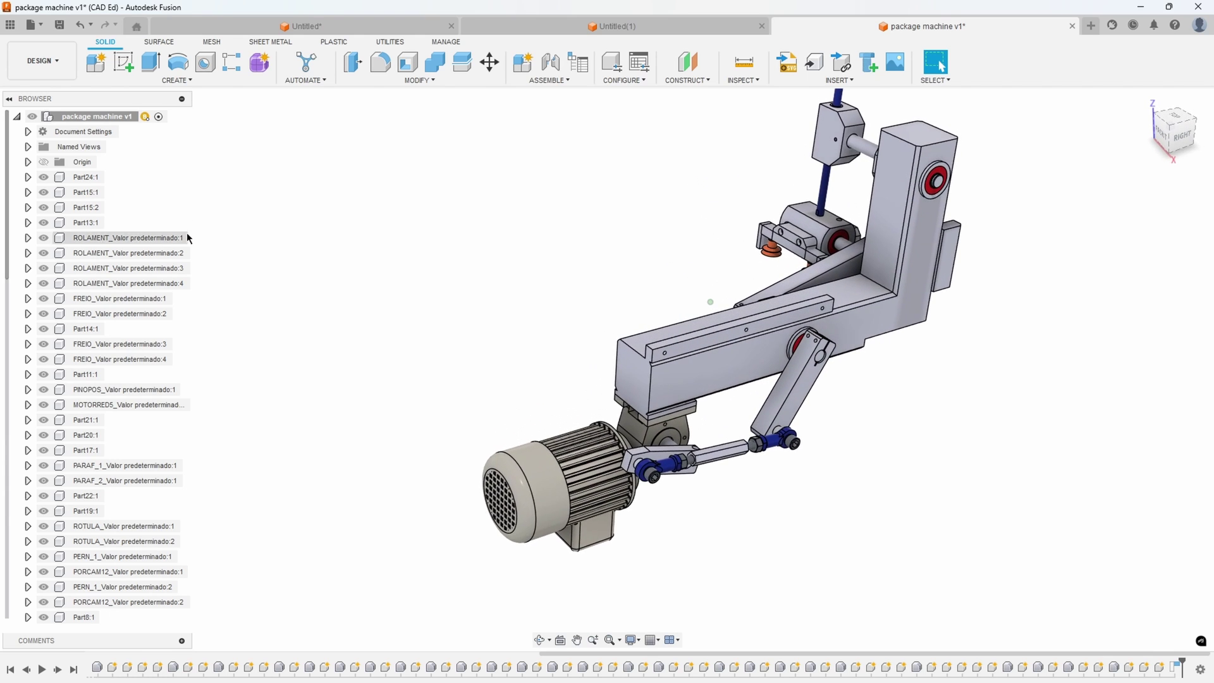
left_click_drag(778, 389, 863, 411)
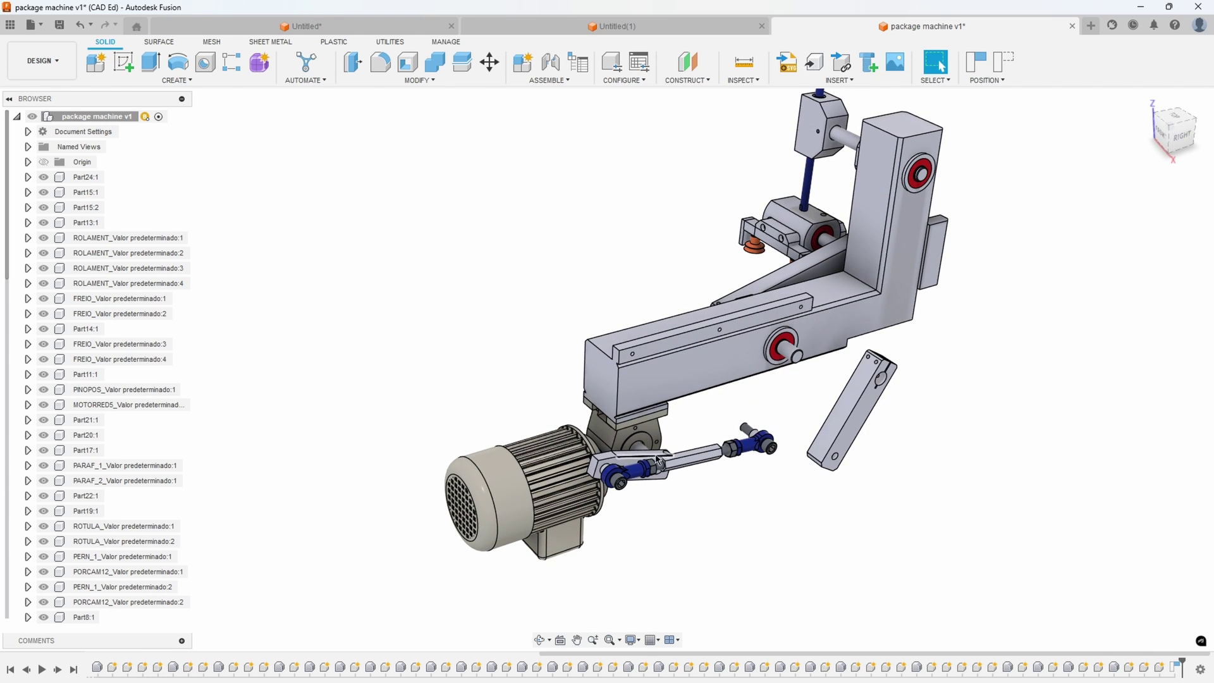
left_click_drag(717, 484, 730, 504)
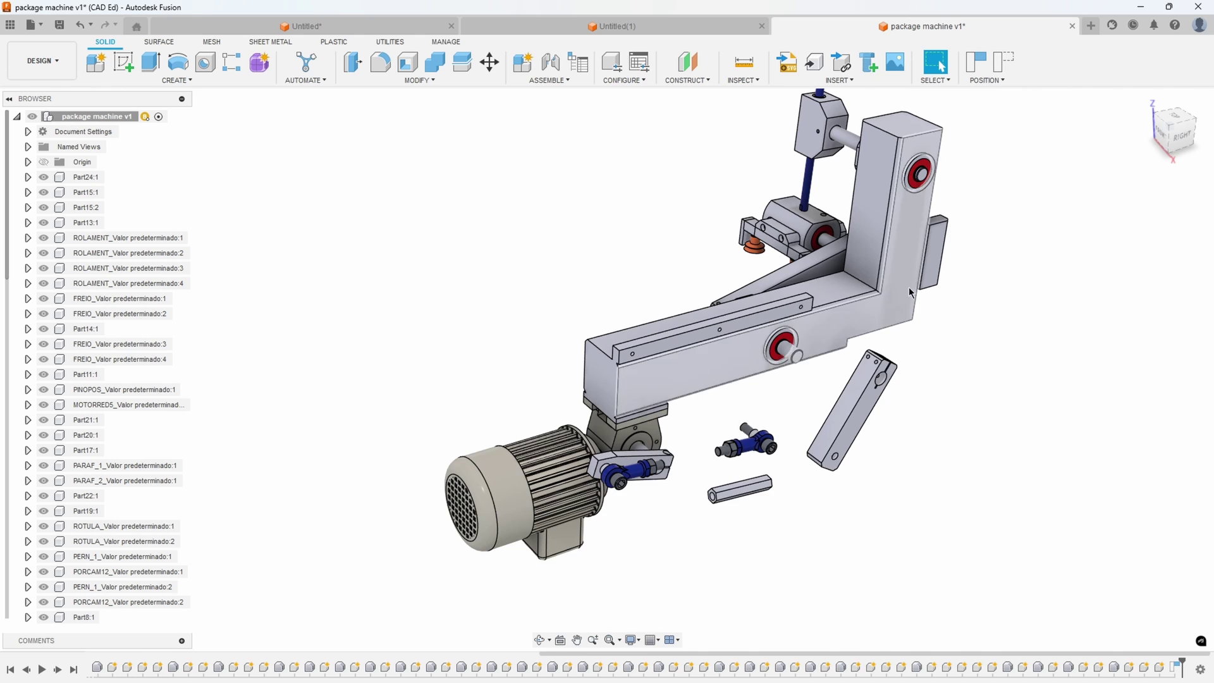
left_click(1003, 64)
Examine the gear motor, its crank, the connecting rod and the lever arm on the frame.
middle_click_drag(702, 540, 700, 330, "shift")
scroll(766, 351, "up", 2)
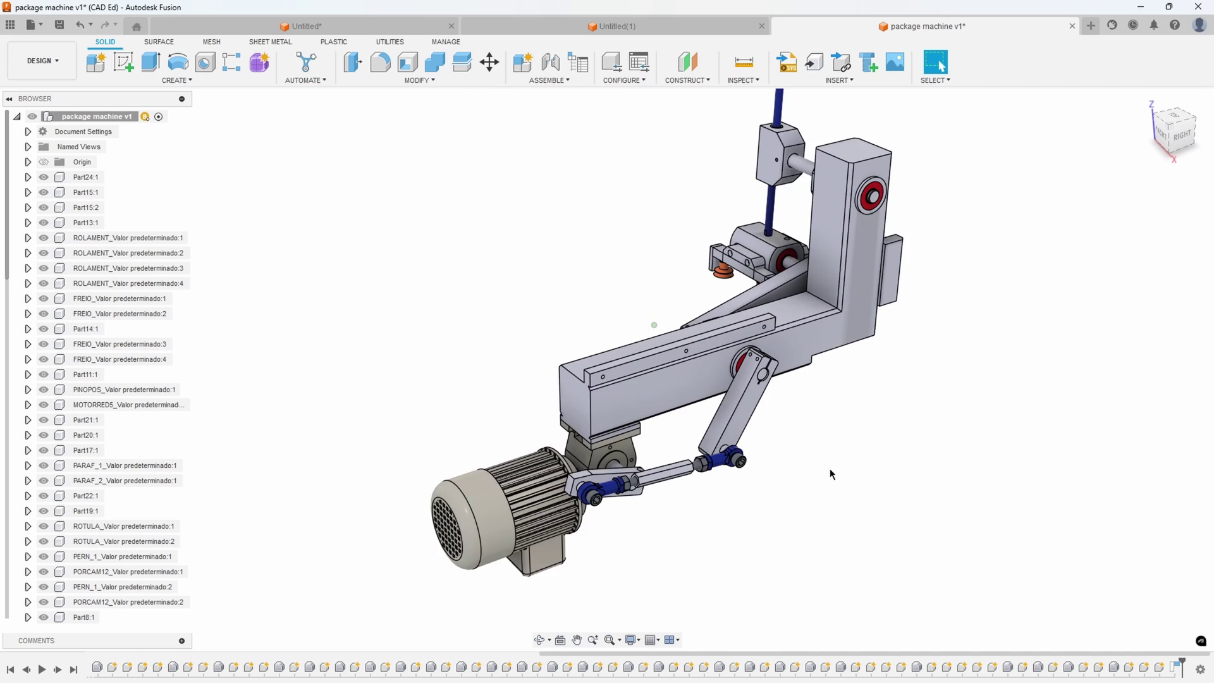
scroll(826, 459, "down", 2)
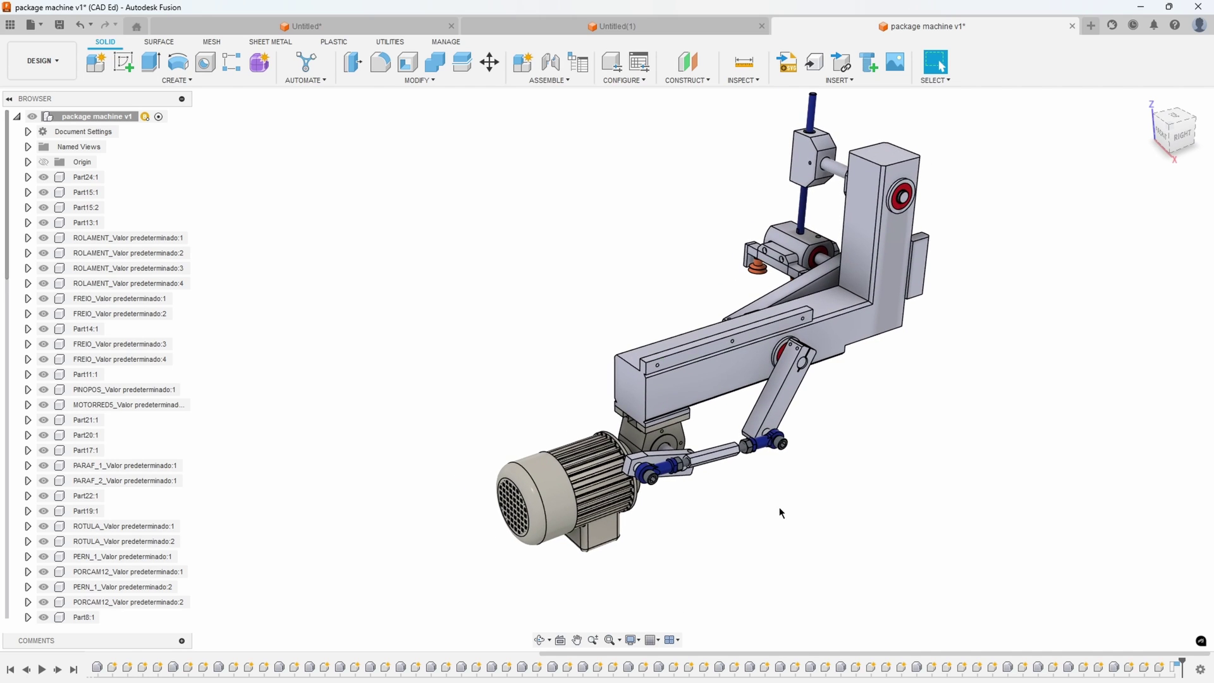
scroll(800, 485, "down", 1)
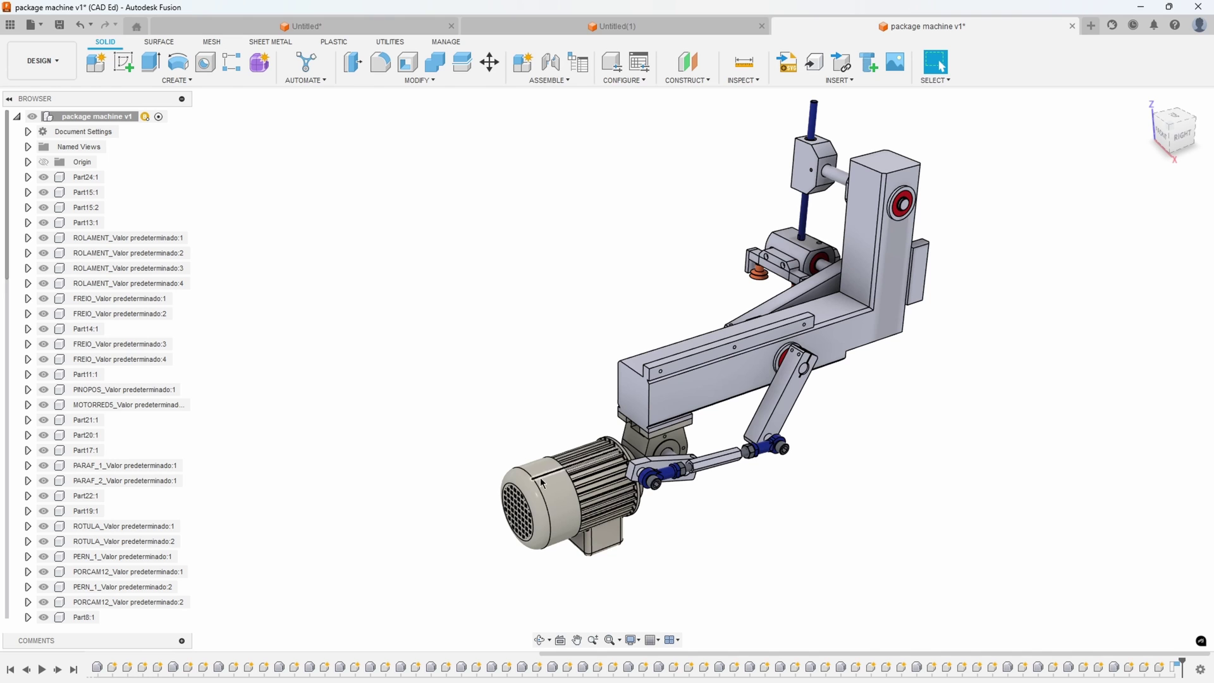
scroll(609, 423, "up", 2)
middle_click_drag(522, 499, 609, 447, "shift")
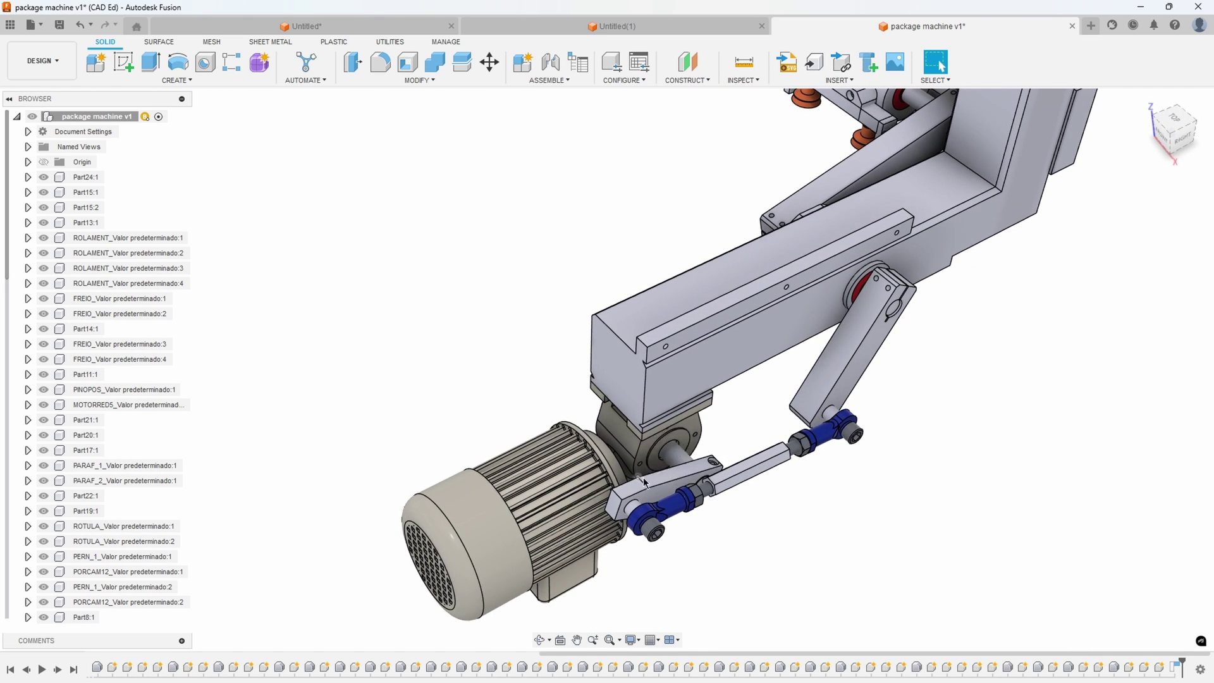
scroll(854, 347, "down", 3)
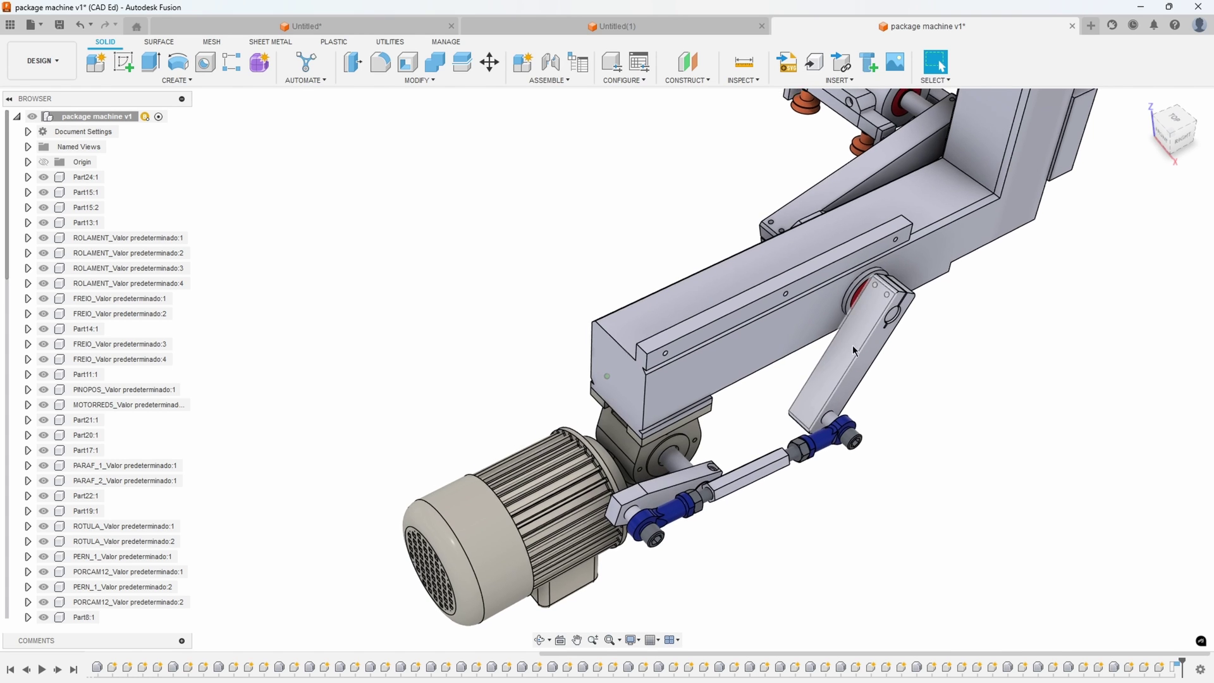
middle_click_drag(816, 282, 731, 397, "shift")
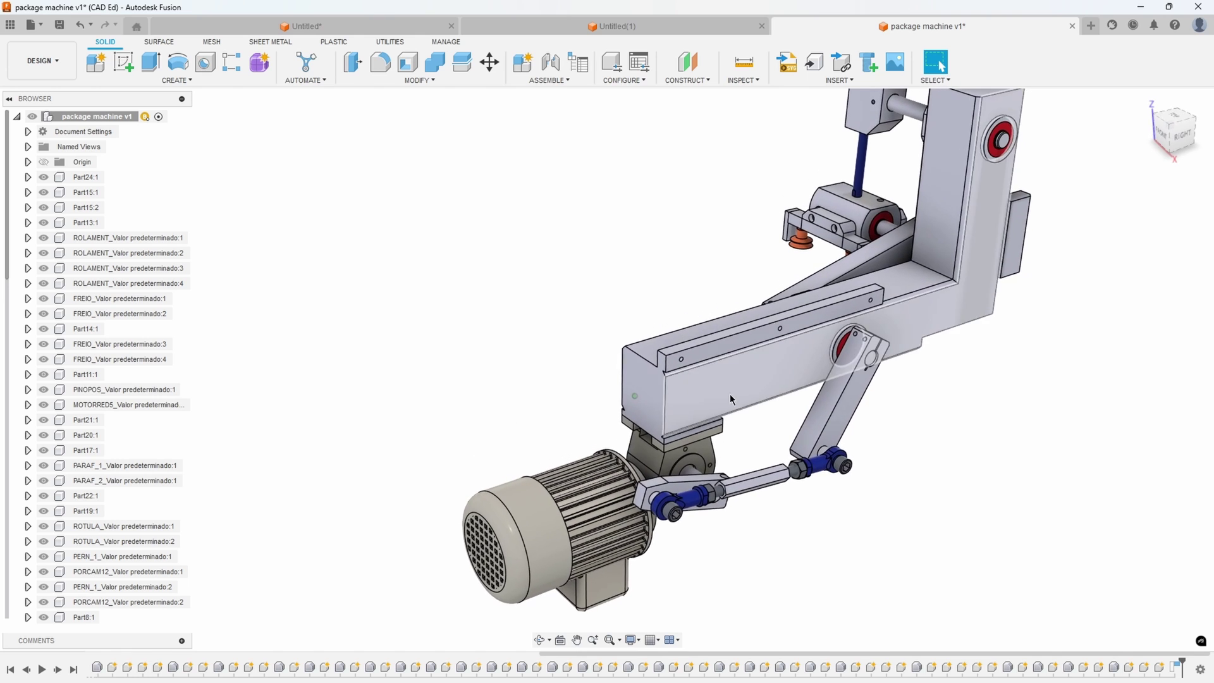
Pin the L-shaped main frame (Part24) in place.
left_click(743, 377)
scroll(742, 376, "down", 1)
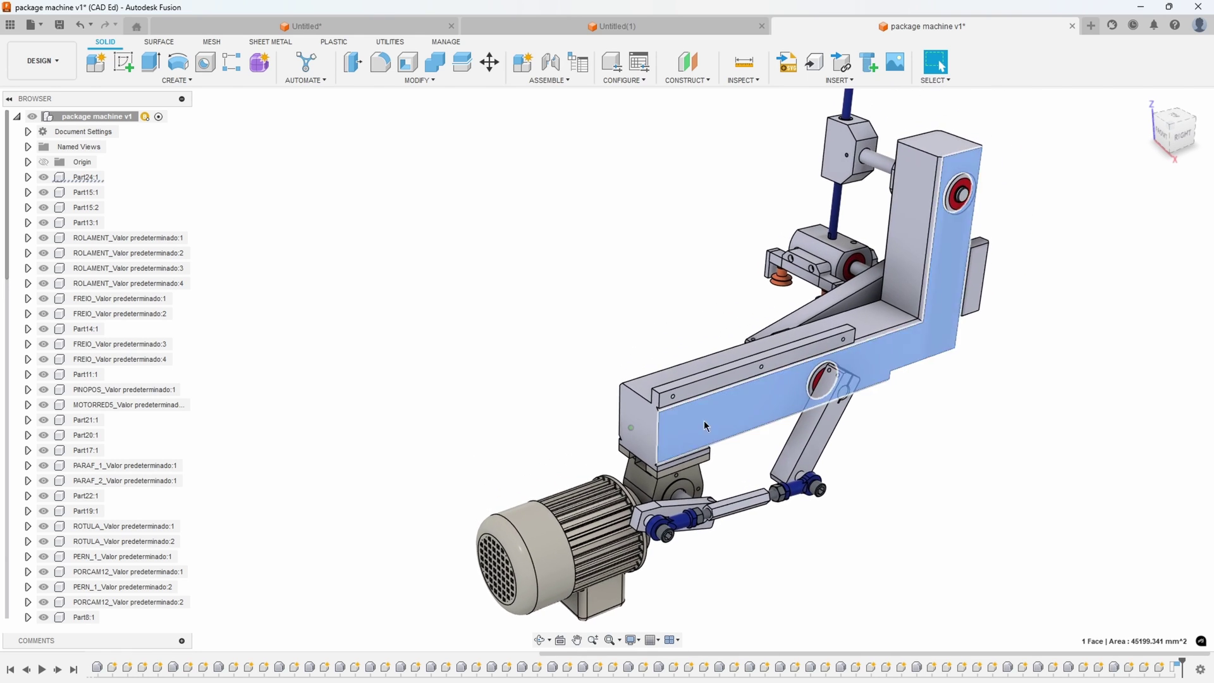
middle_click_drag(706, 426, 708, 399, "shift")
middle_click_drag(669, 499, 740, 401, "shift")
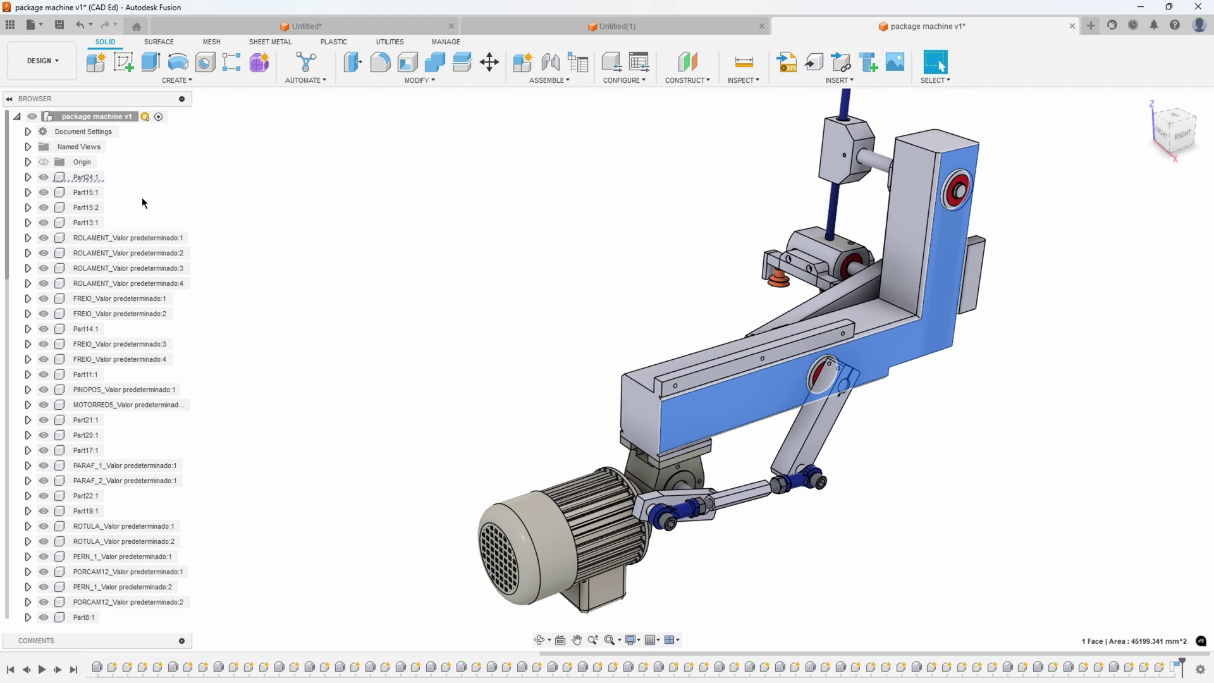
right_click(90, 178)
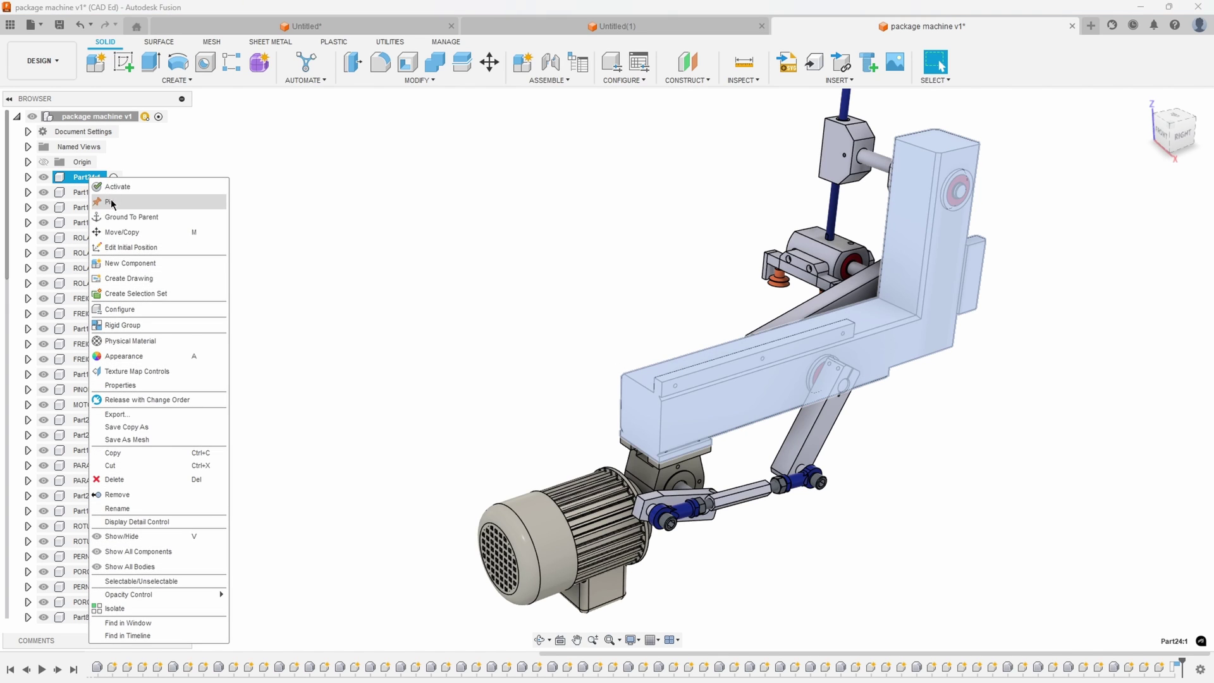
left_click(112, 202)
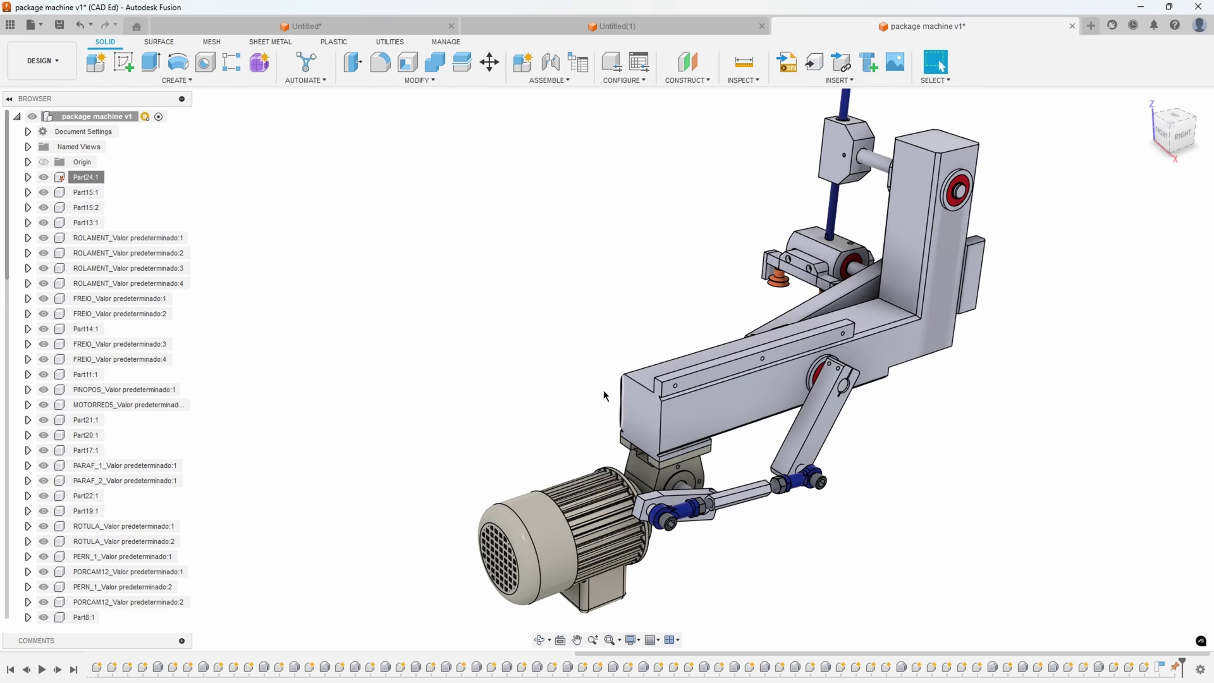
Move the gear motor away from the frame to test that it is unattached, and revert the position.
middle_click_drag(511, 499, 509, 411)
scroll(509, 412, "up", 1)
left_click_drag(588, 427, 586, 461)
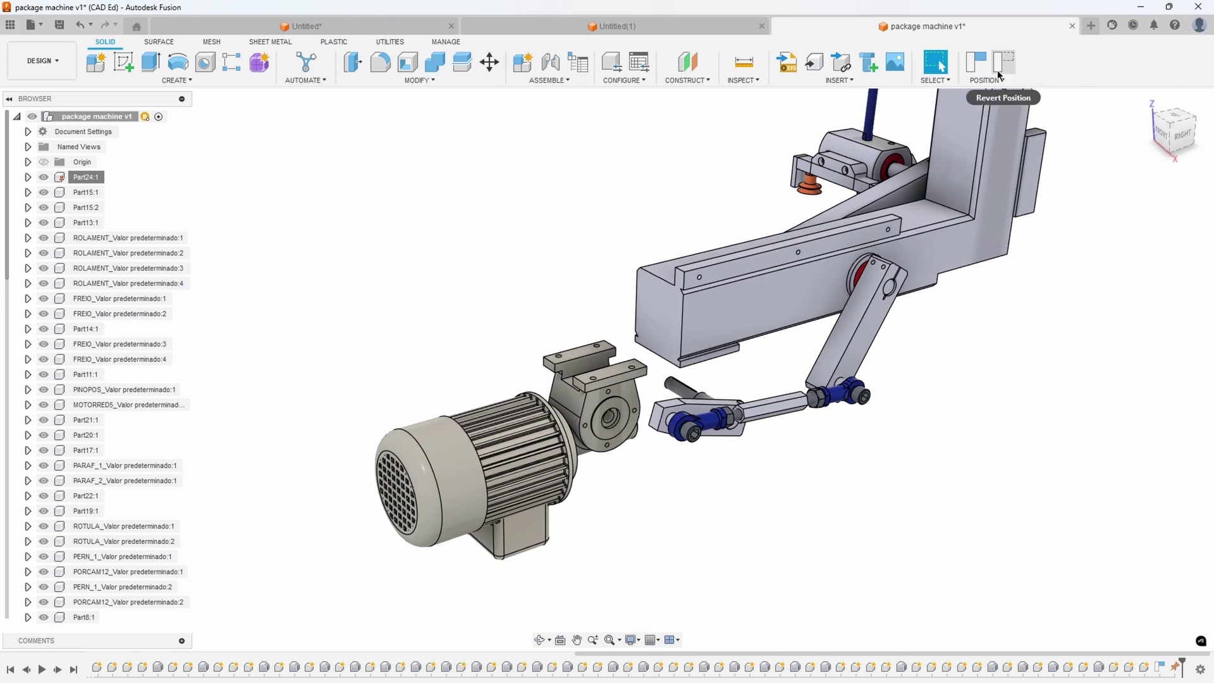
left_click(1004, 63)
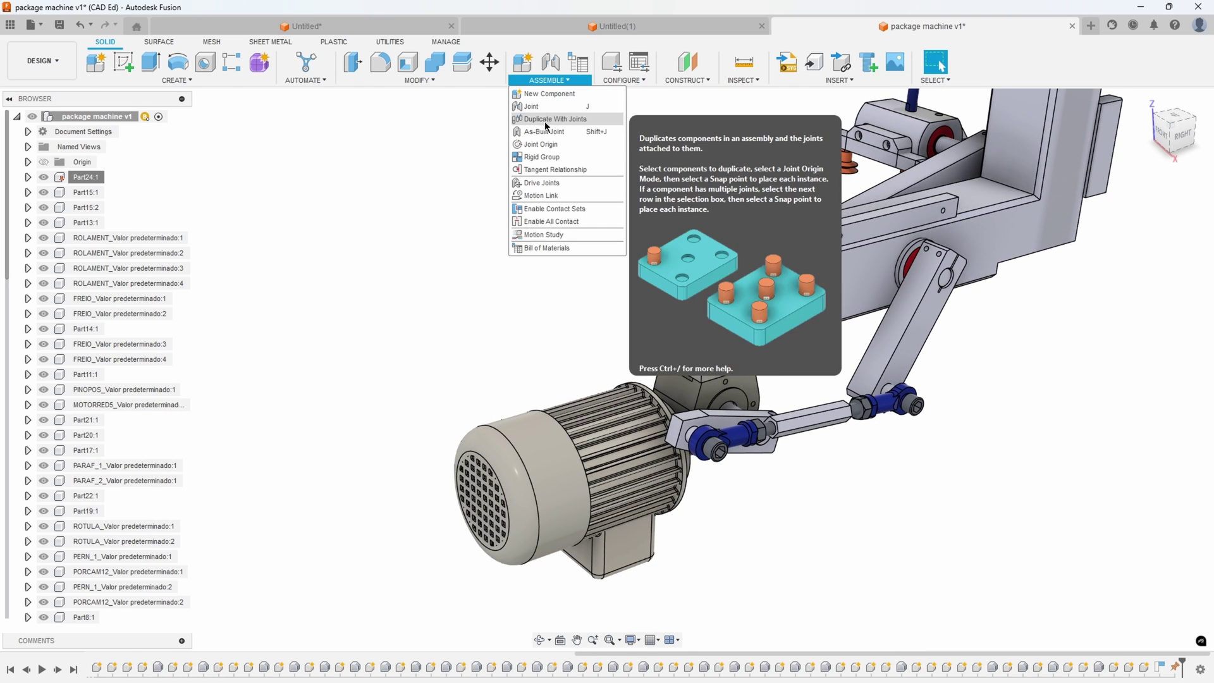
Join the gear motor and the L-shaped main frame in a rigid group.
left_click(542, 157)
left_click(641, 420)
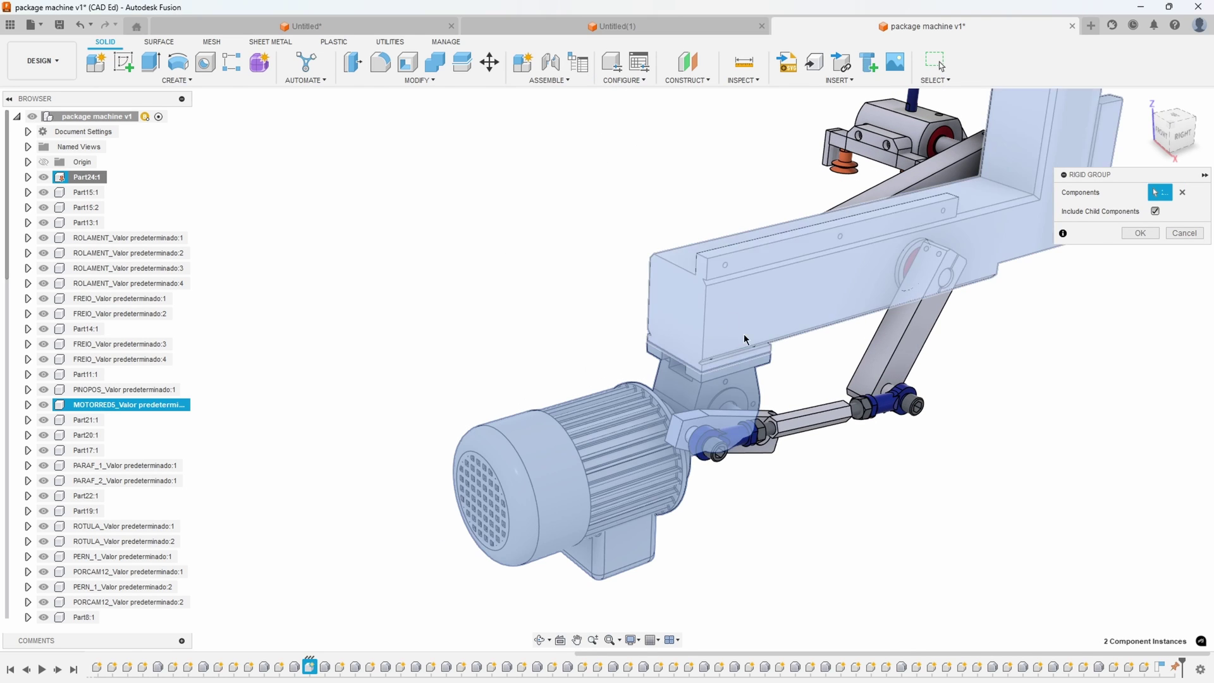
left_click(790, 291)
left_click(1140, 234)
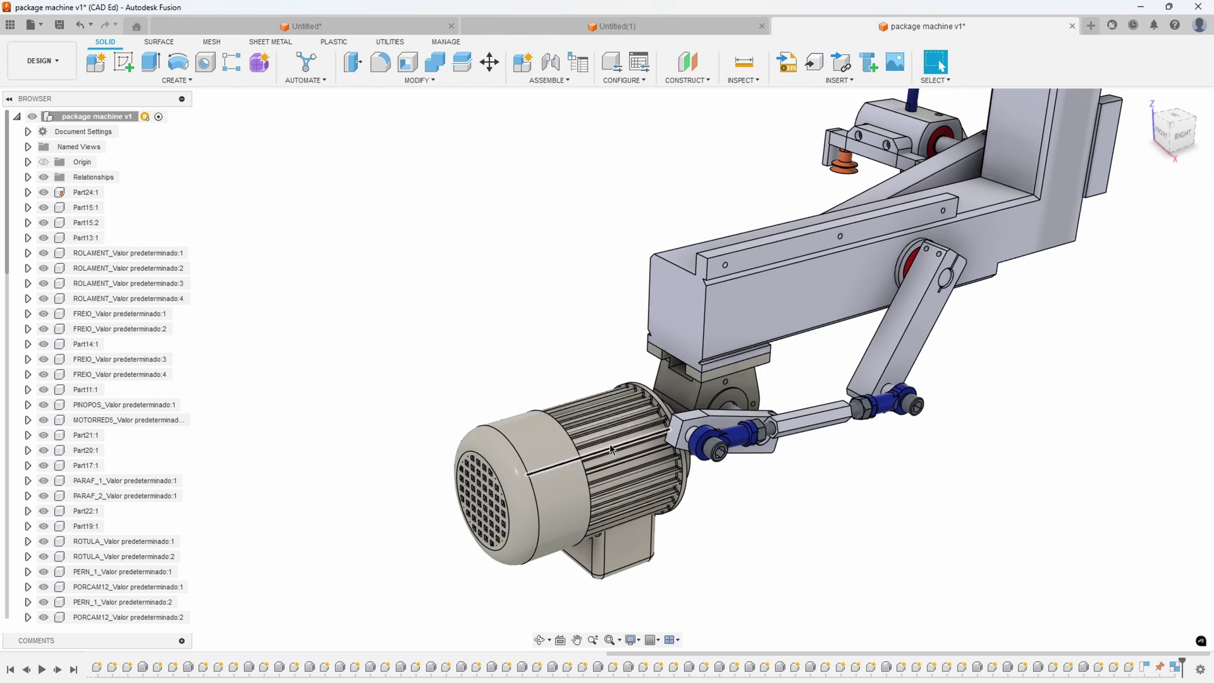
Test the movement of the connecting-rod linkage beside the gear motor, and revert the position.
middle_click_drag(533, 276, 533, 514, "shift")
middle_click_drag(710, 444, 635, 425, "shift")
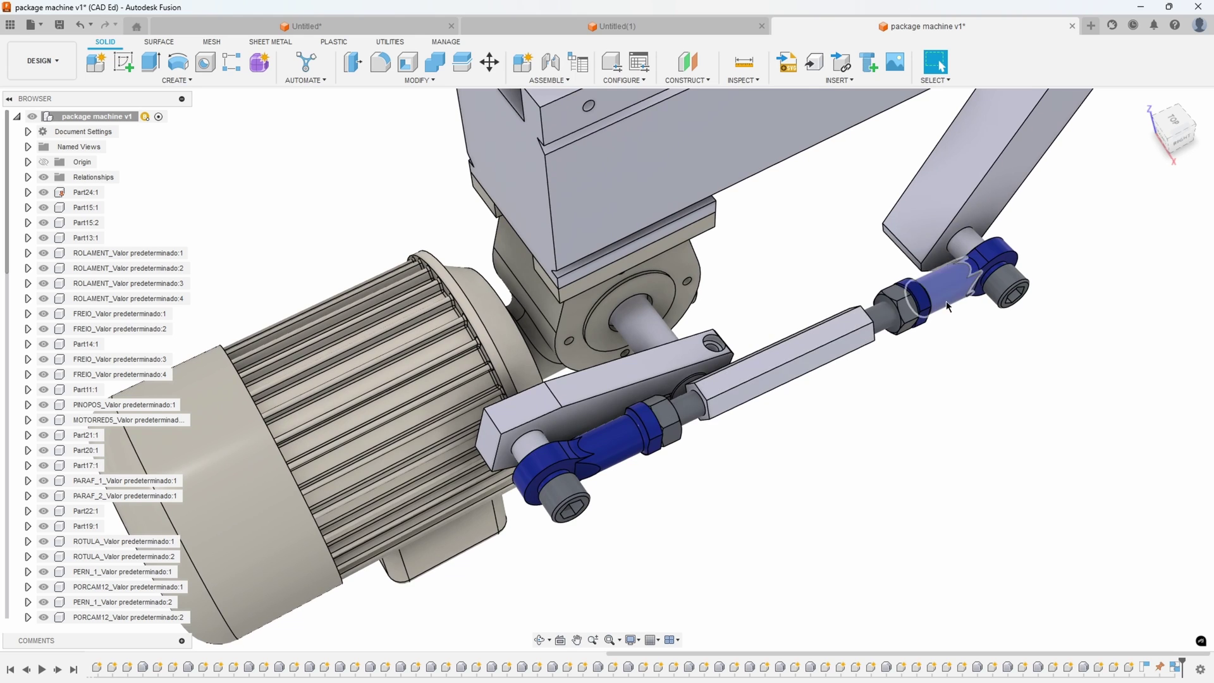
middle_click_drag(504, 429, 504, 237, "shift")
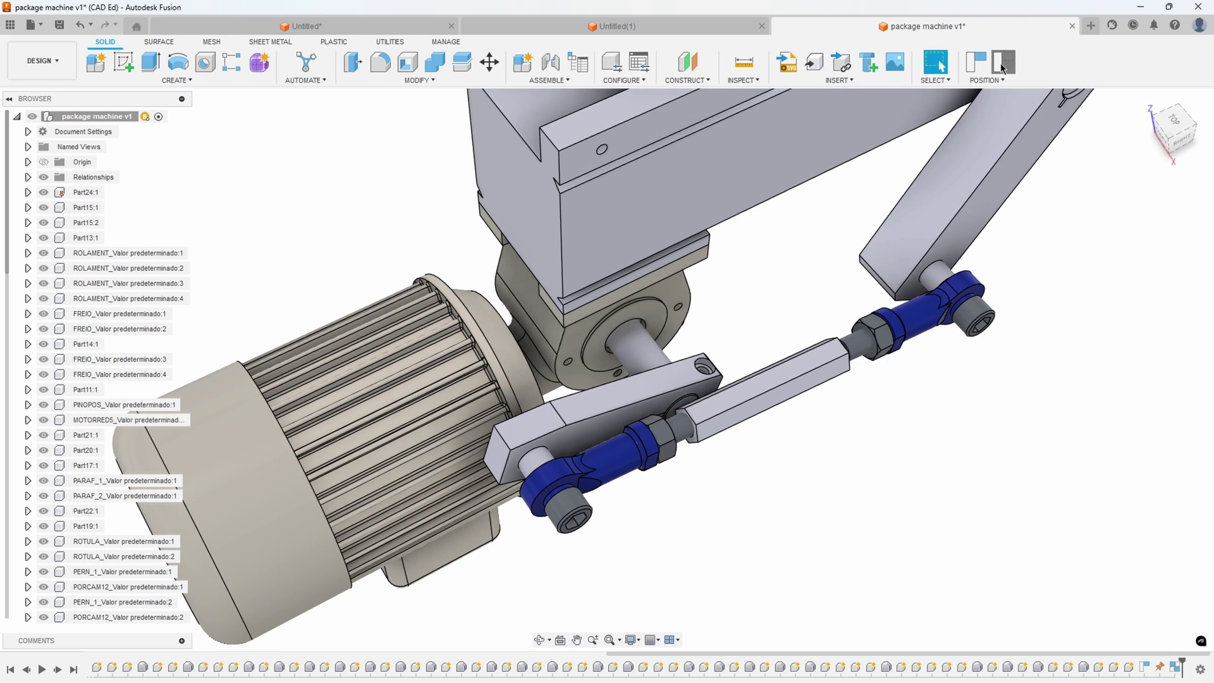
left_click(1002, 66)
Join the hexagonal connecting rod and the bolts, spacer, rod ends, nuts and threaded studs at its ends in a rigid group.
left_click(541, 79)
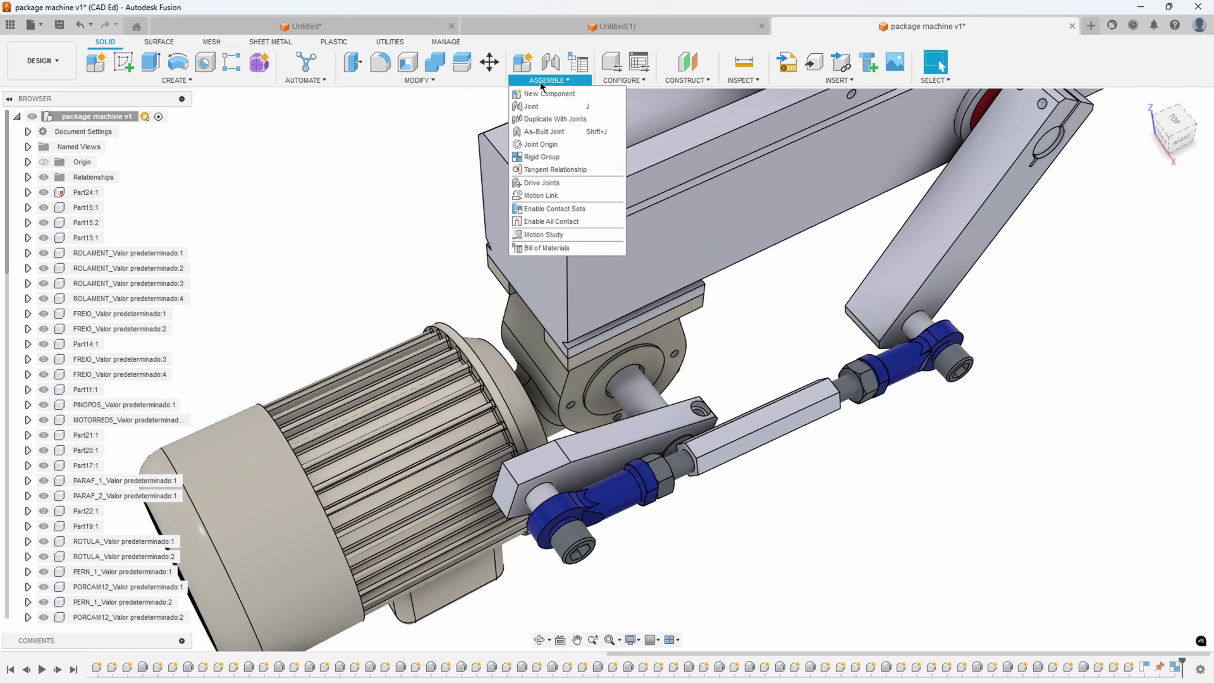
left_click(573, 156)
scroll(601, 366, "up", 3)
middle_click_drag(616, 467, 506, 434, "shift")
left_click(552, 458)
left_click(549, 496)
left_click(506, 436)
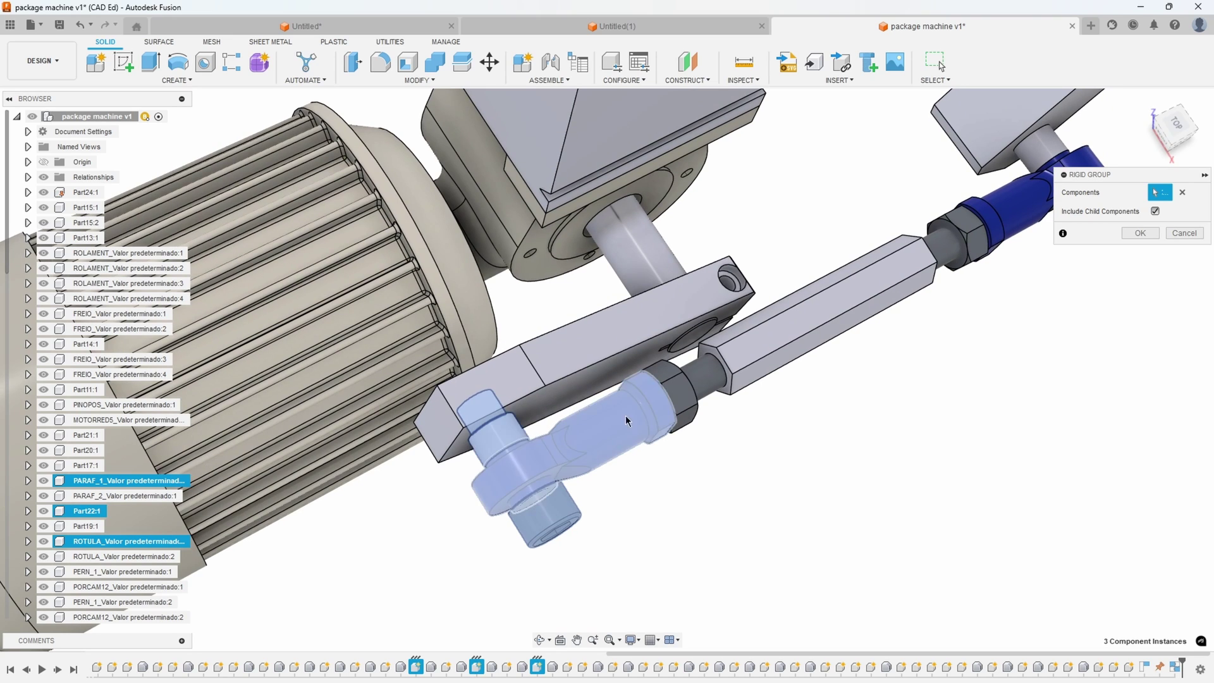
left_click(676, 387)
left_click(711, 378)
left_click(758, 348)
middle_click_drag(757, 348, 759, 360, "shift")
left_click(756, 347)
left_click(820, 310)
middle_click_drag(821, 310, 872, 324, "shift")
left_click(916, 359)
left_click(873, 323)
scroll(908, 343, "down", 3)
middle_click_drag(1030, 304, 1114, 249, "shift")
left_click(1132, 234)
Pull the grouped connecting rod away from the crank and lever arm to test it, and revert the position.
scroll(684, 392, "down", 1)
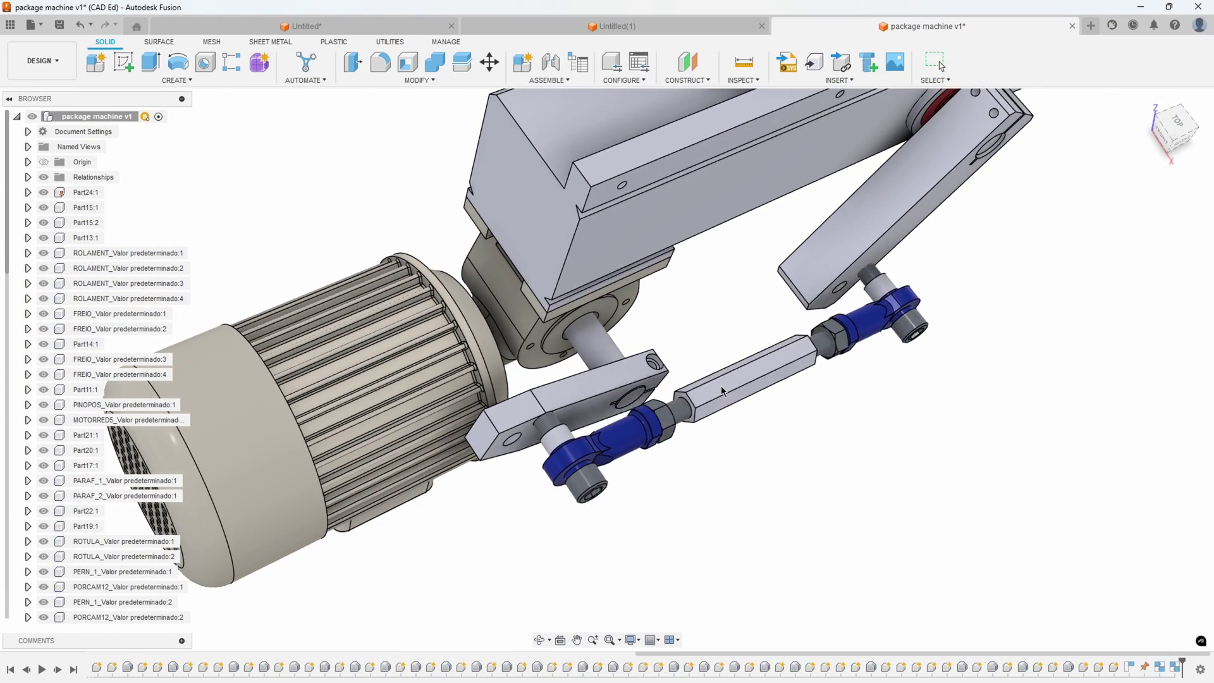
left_click_drag(738, 431, 686, 415)
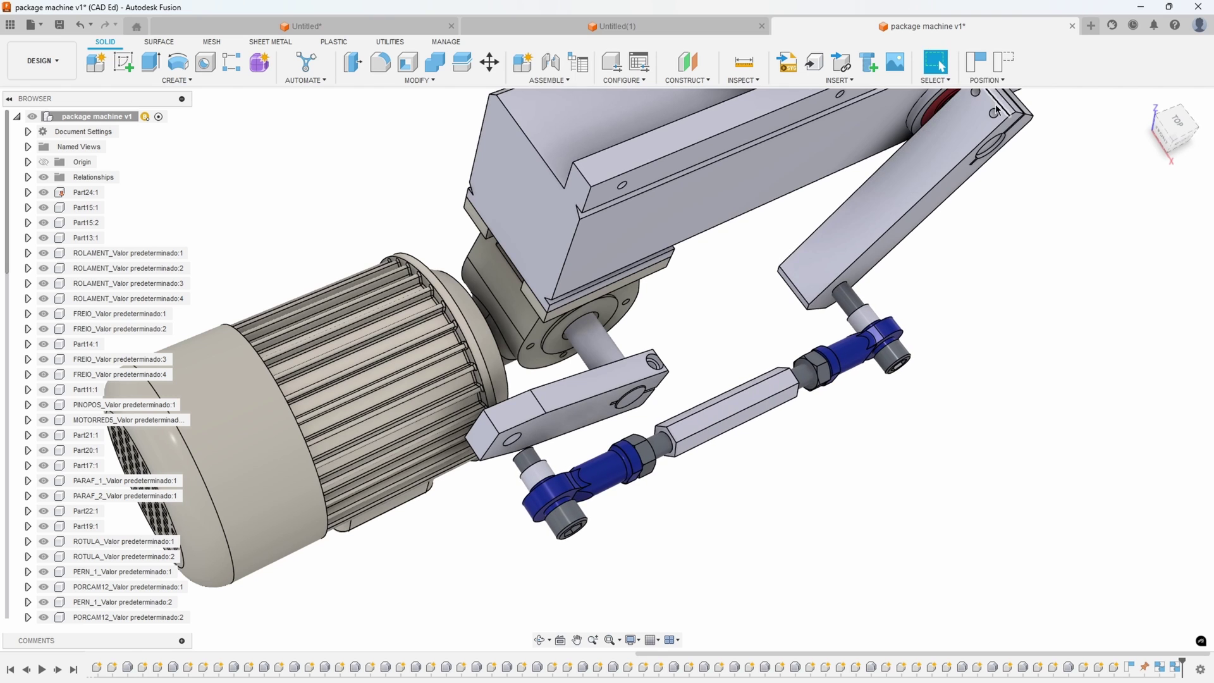
left_click(1002, 67)
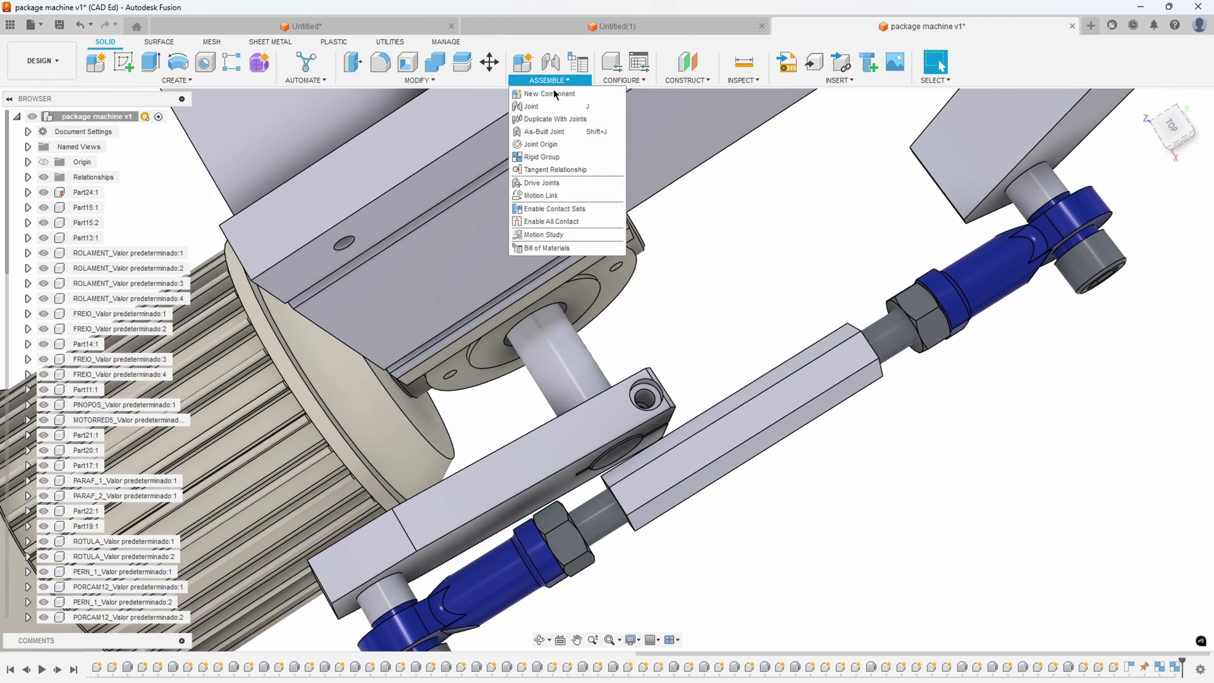
Join the gear motor's output shaft (Part21) and the crank (Part17) in a rigid group.
left_click(555, 158)
left_click(581, 348)
left_click(596, 416)
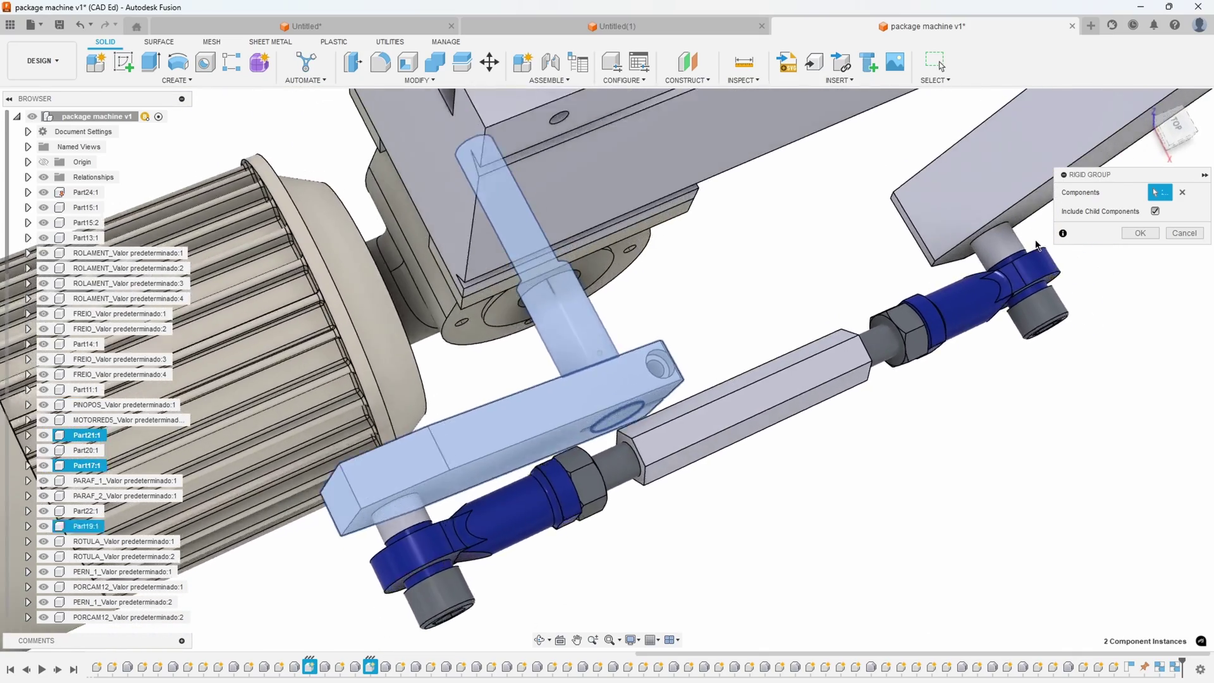
left_click(1141, 234)
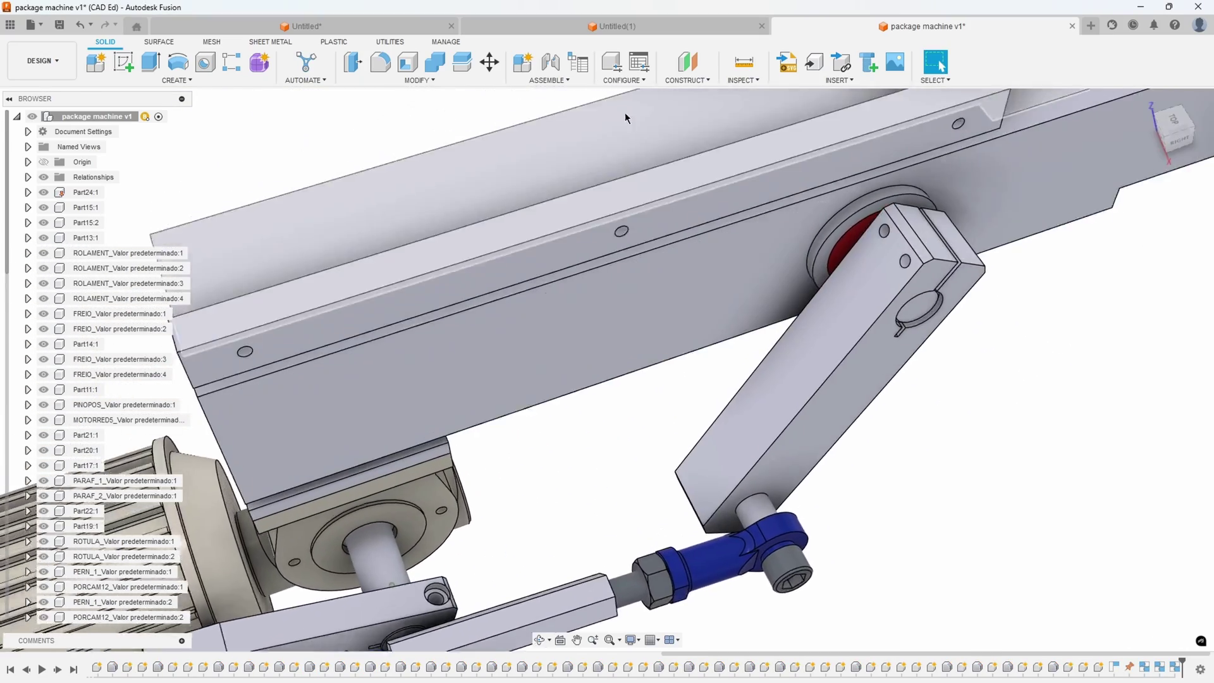
Join the lever arm (Part20), the cross shaft through the frame and the long arm behind it in a rigid group.
key("Return")
left_click(760, 420)
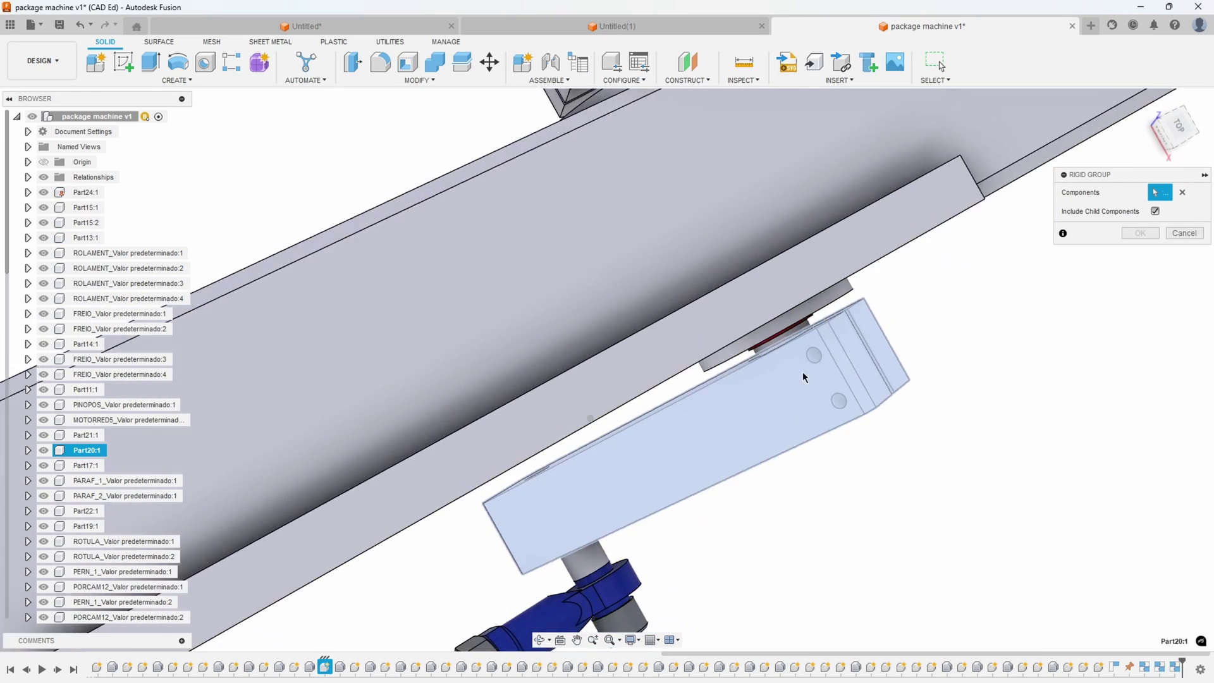
left_click(806, 295)
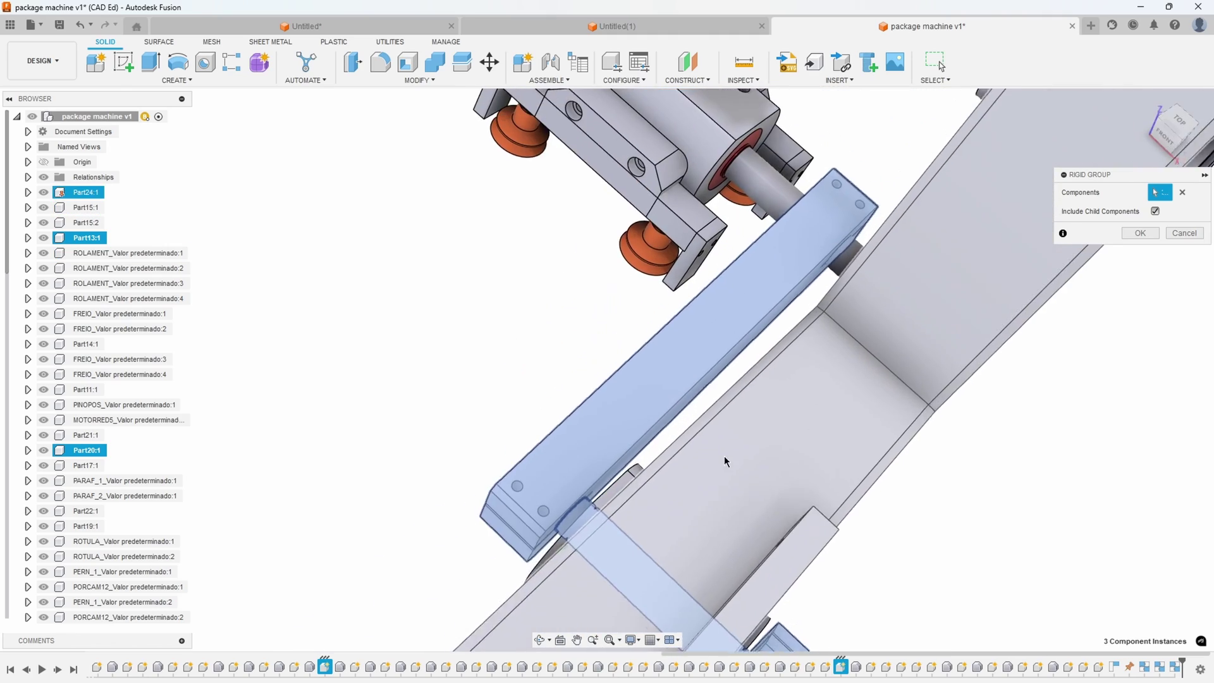
left_click(782, 278)
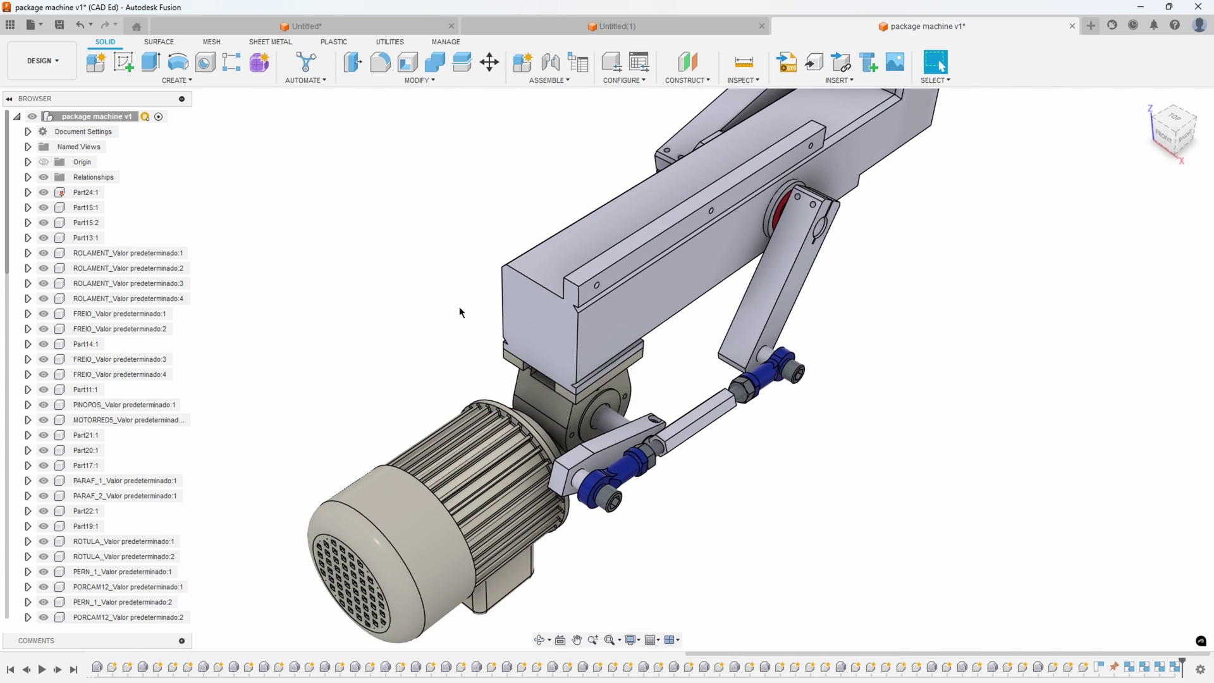
Add a revolute as-built joint between the output shaft and the gear motor, centred on the motor's circular flange.
scroll(438, 346, "up", 5)
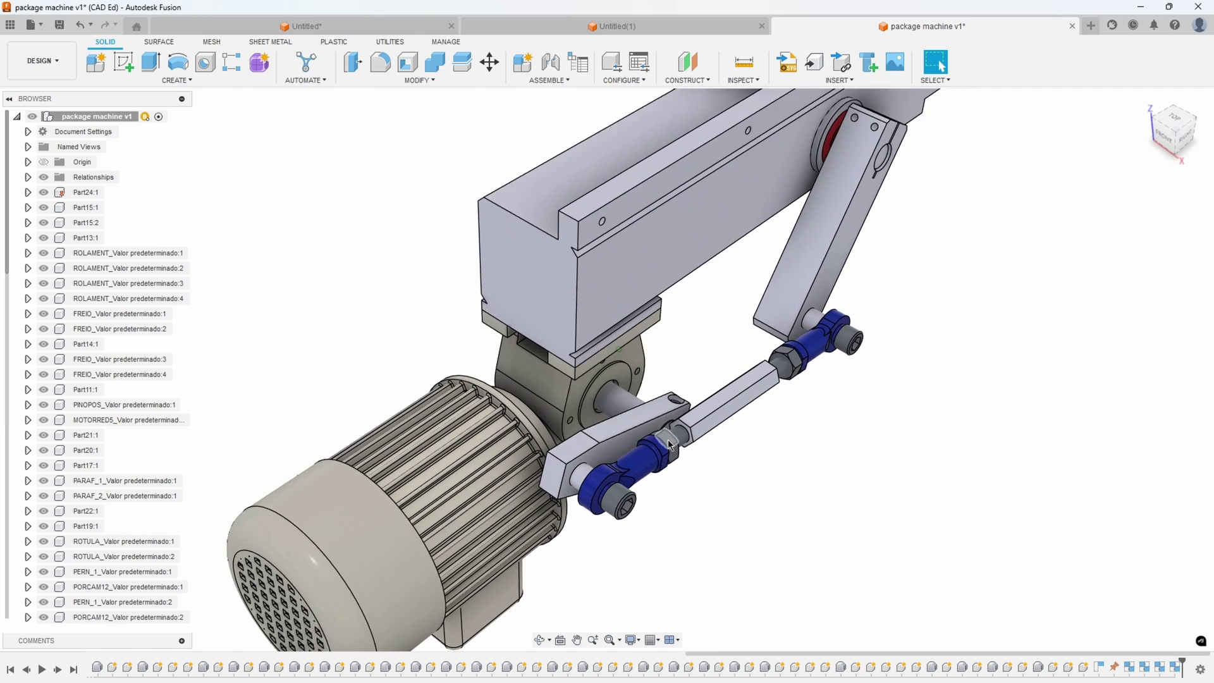
left_click(548, 81)
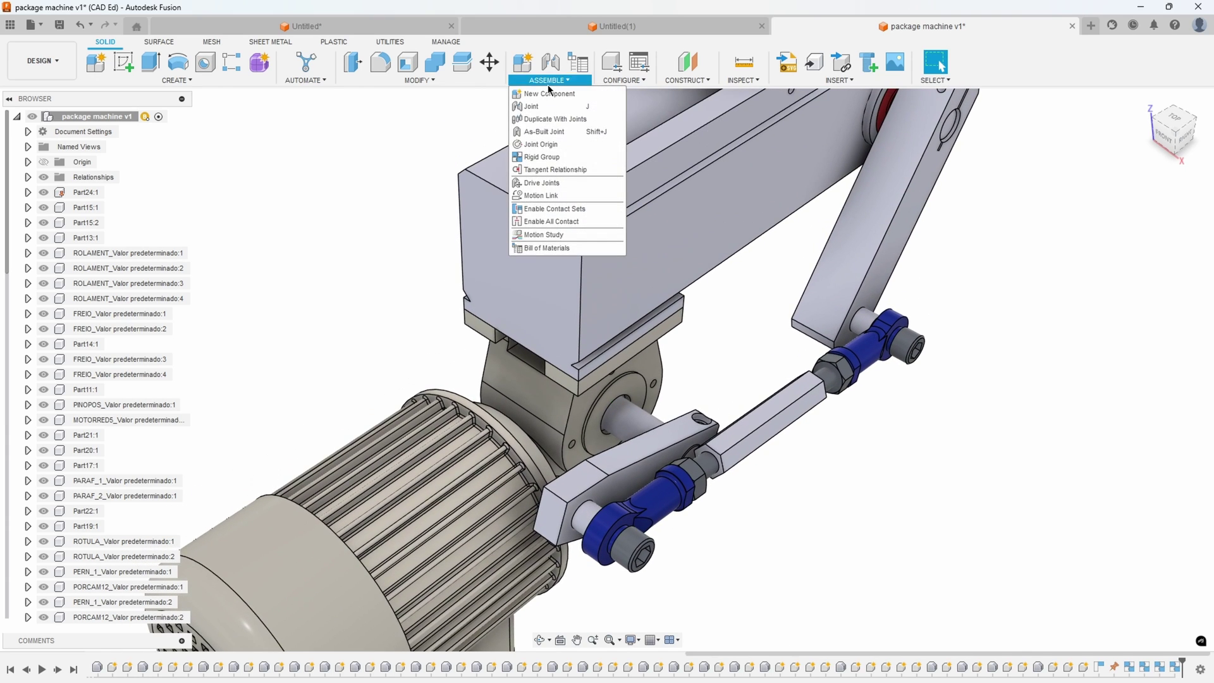
left_click(553, 132)
scroll(564, 354, "up", 8)
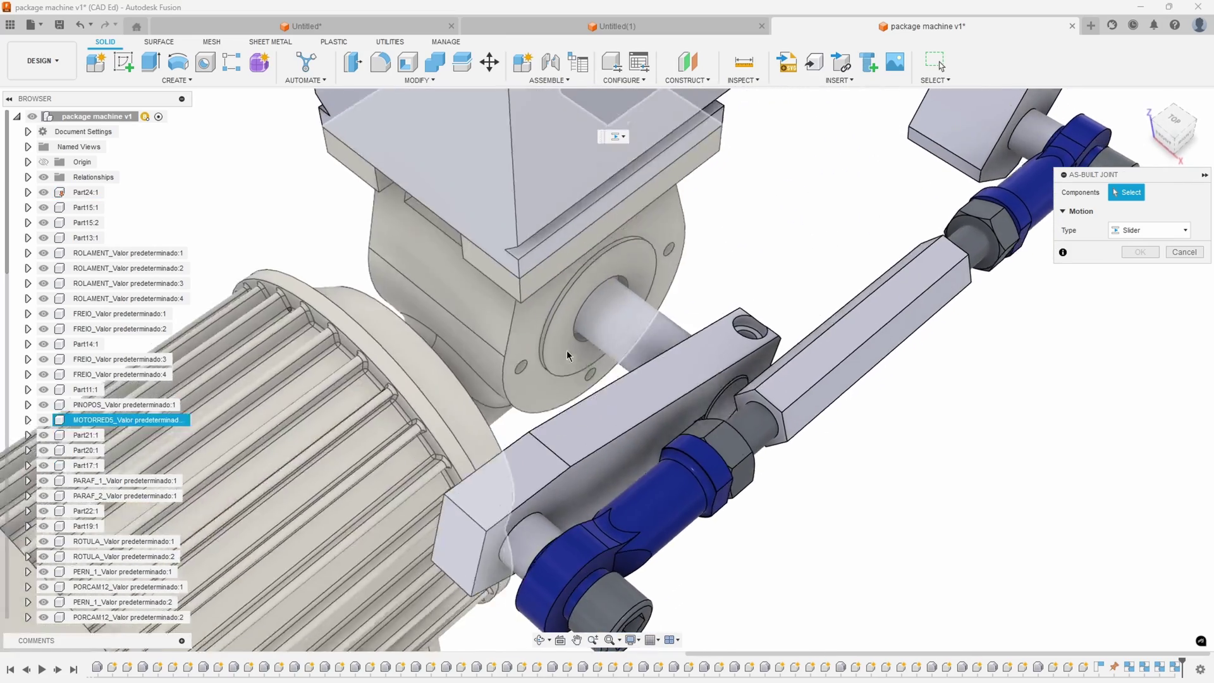
middle_click_drag(530, 294, 604, 332, "shift")
scroll(604, 335, "up", 2)
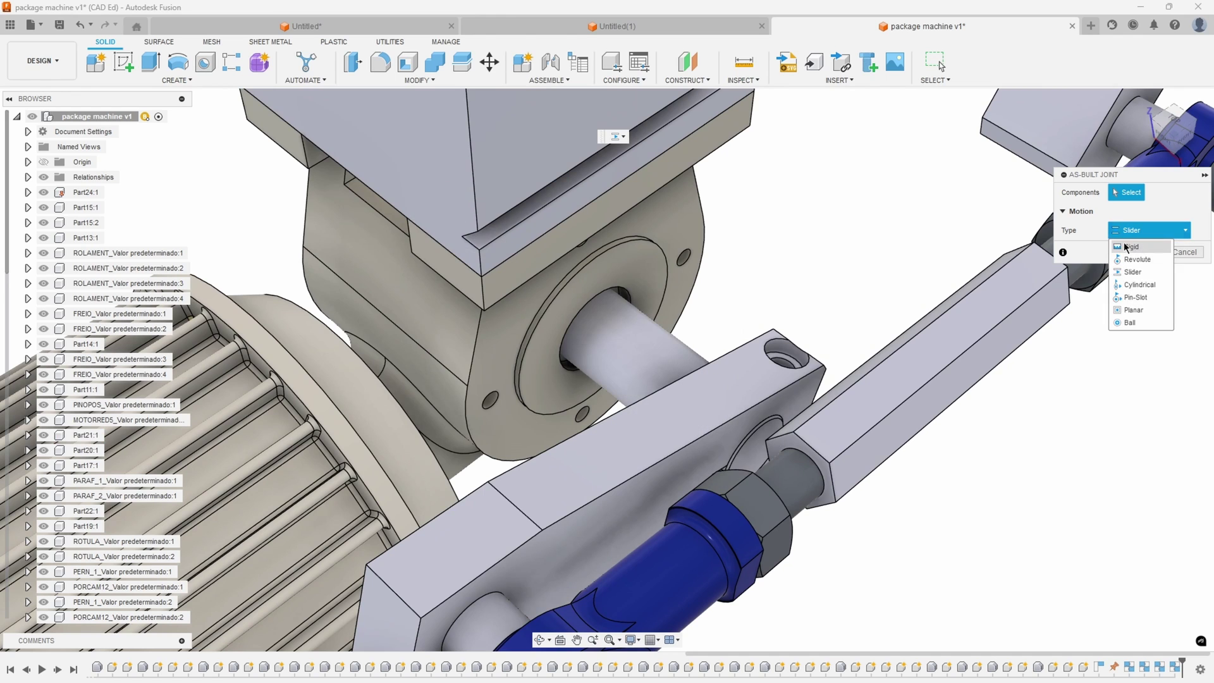
left_click(1131, 260)
scroll(677, 337, "up", 2)
left_click(677, 336)
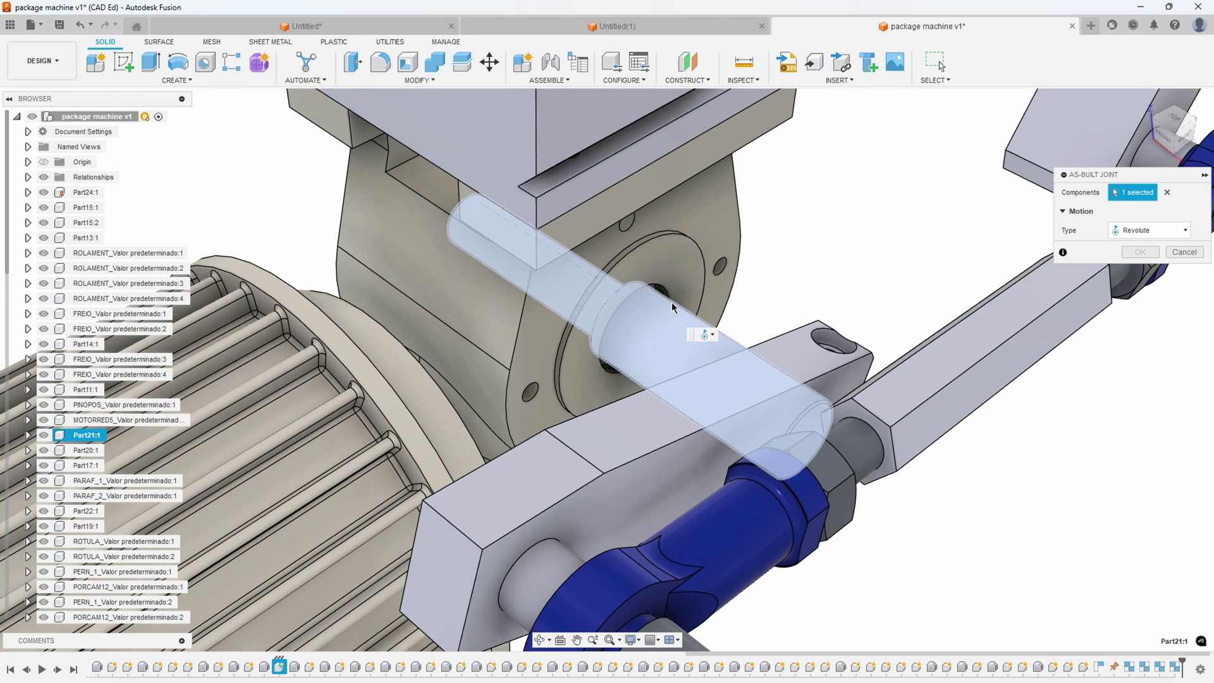
left_click(682, 270)
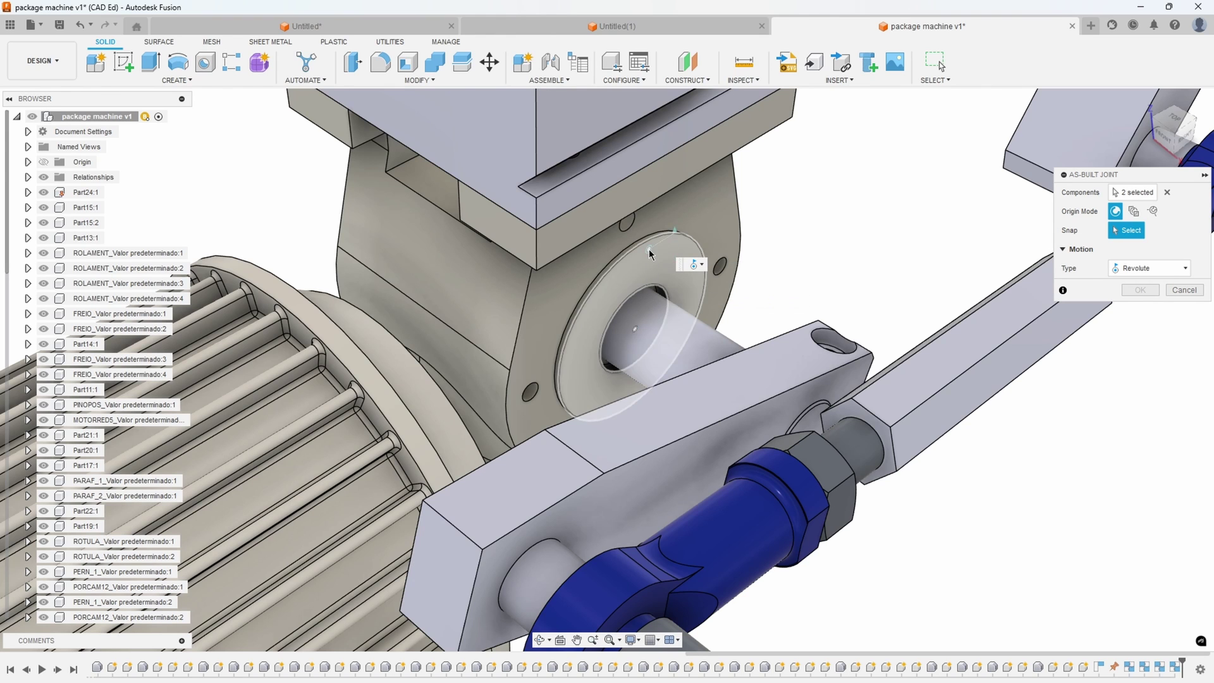
left_click(647, 242)
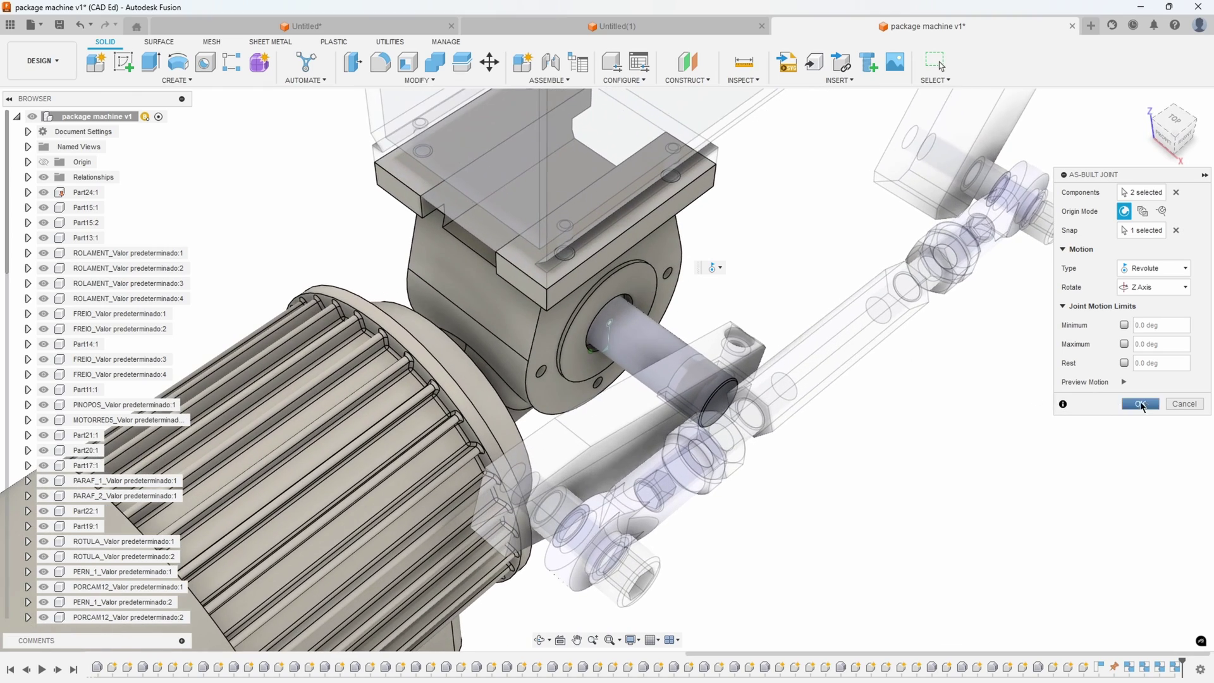
left_click(1144, 405)
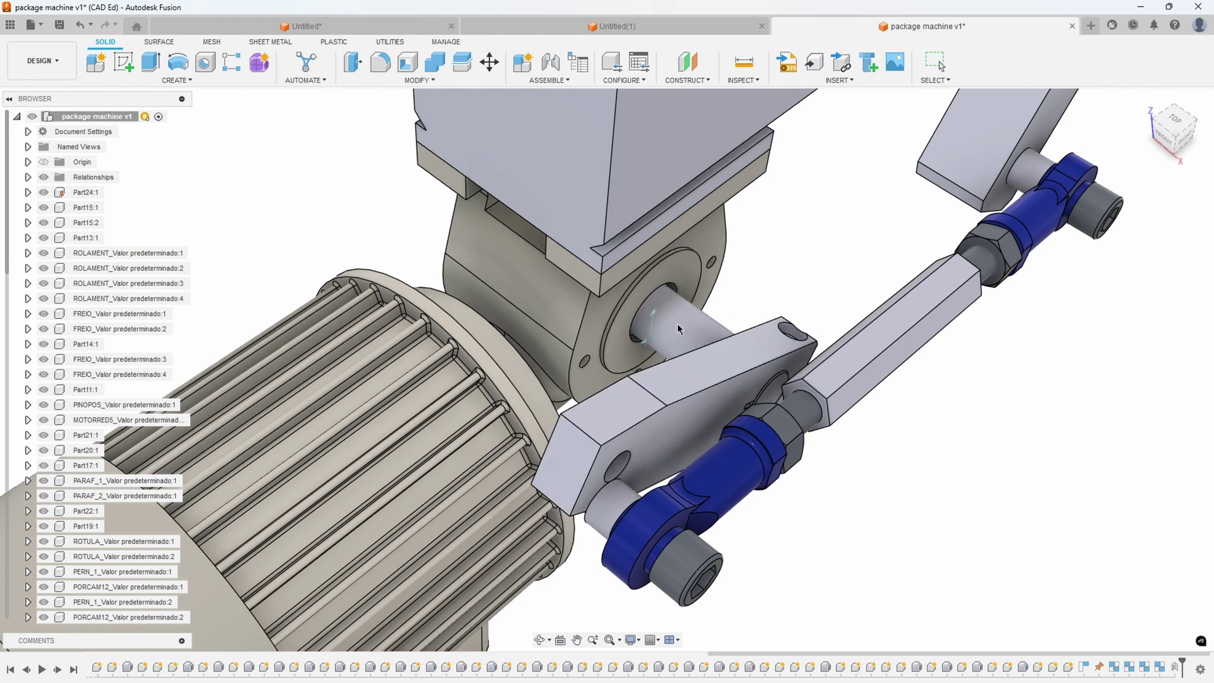
Rotate the crank about the gear motor to test the revolute joint, and revert the position.
middle_click_drag(684, 332, 729, 354, "shift")
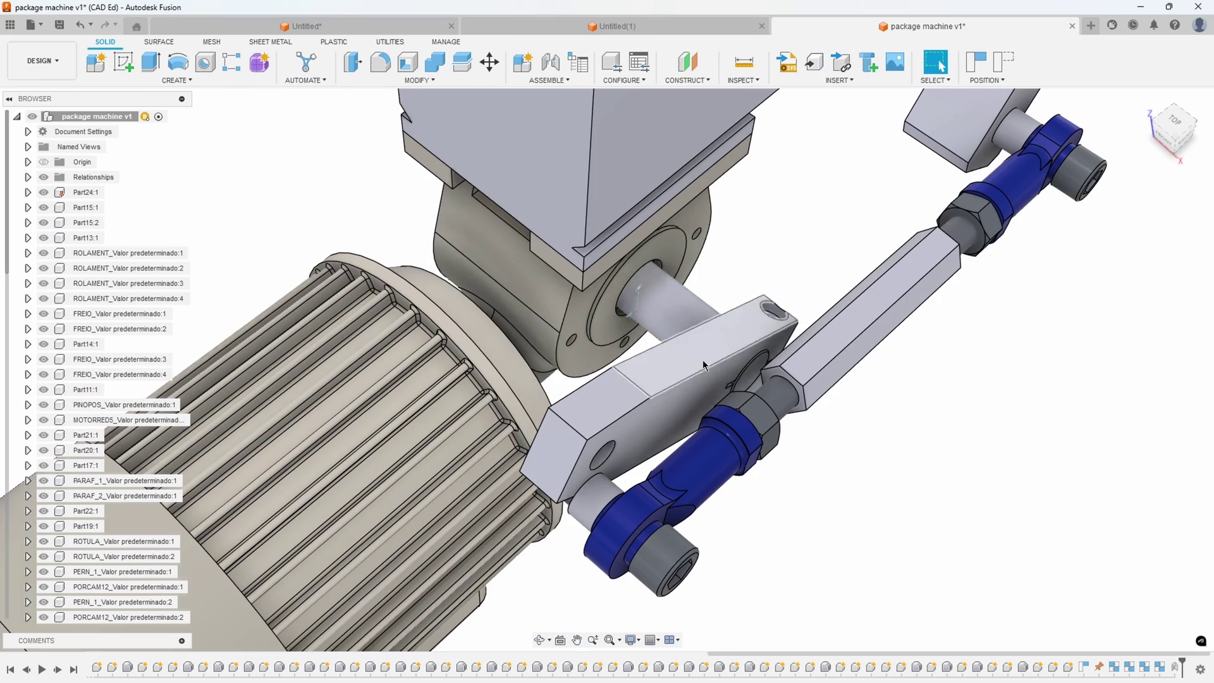
middle_click_drag(782, 310, 575, 449, "shift")
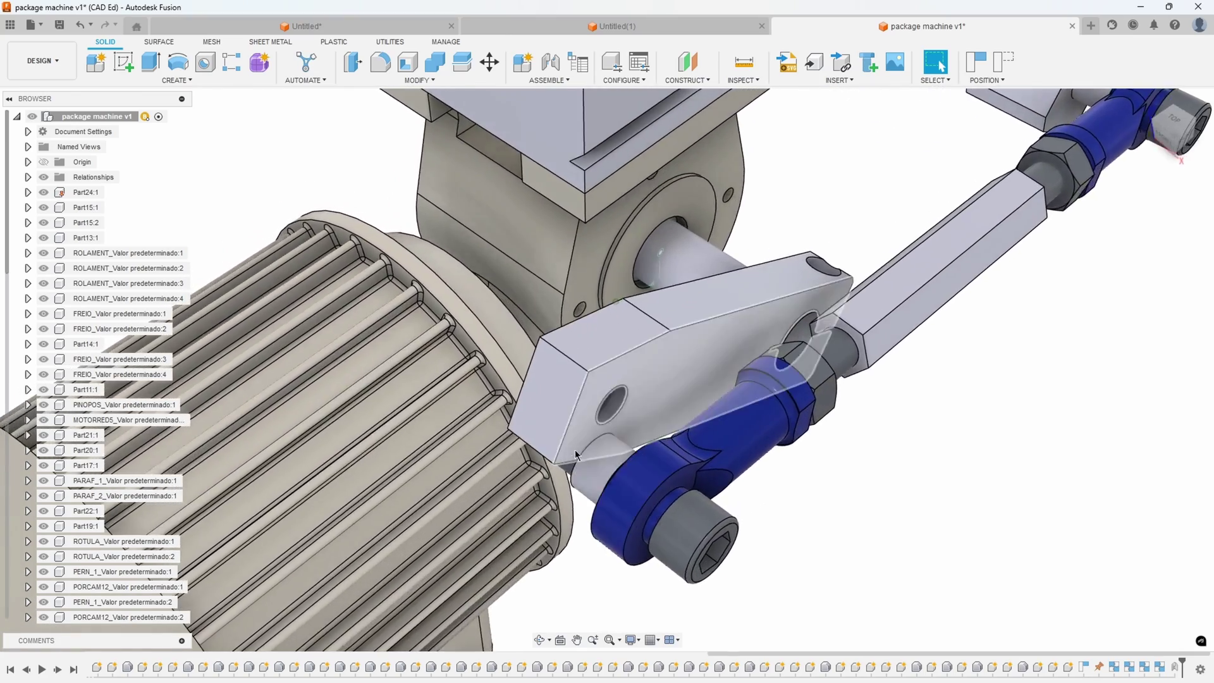
left_click(1004, 63)
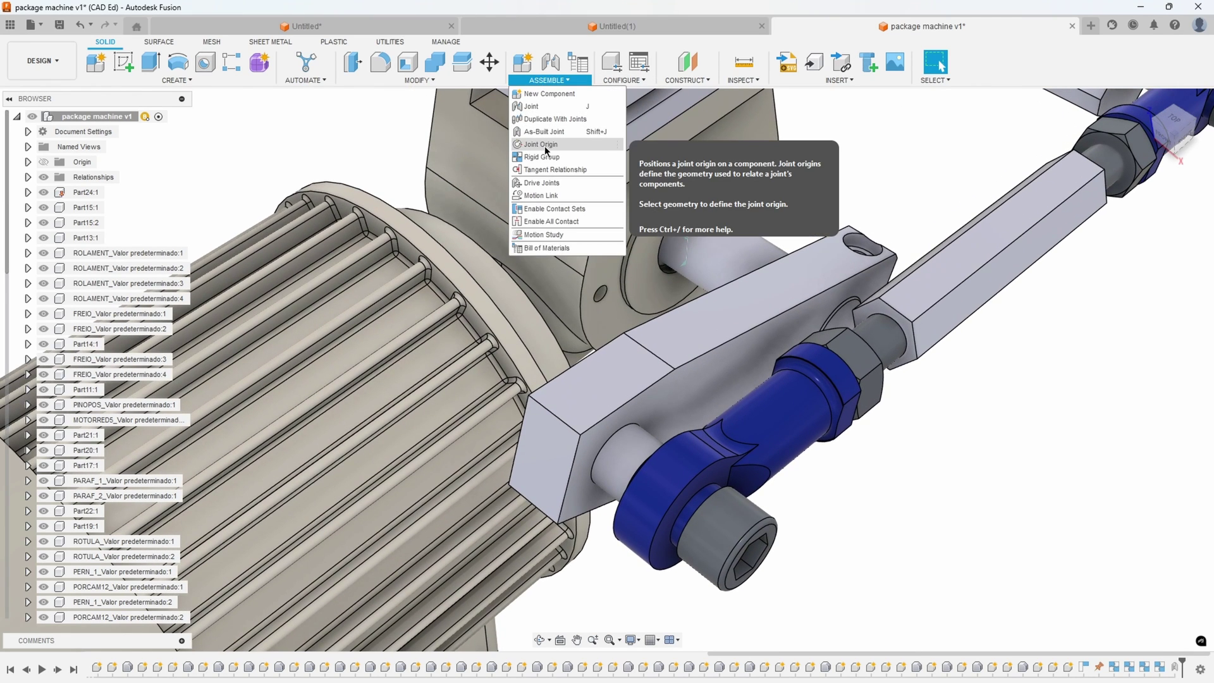
Add a revolute as-built joint between the connecting rod's spacer (Part22) and the crank, centred on the spacer's circular edge.
left_click(553, 136)
scroll(636, 338, "up", 2)
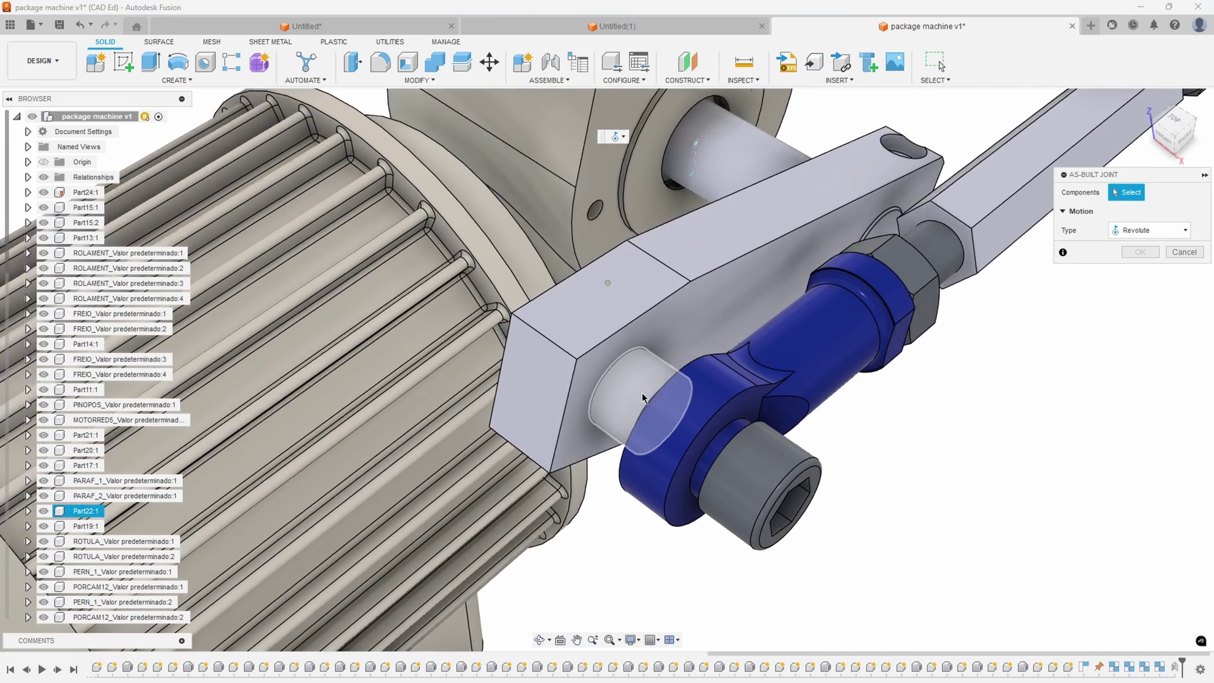
left_click(636, 389)
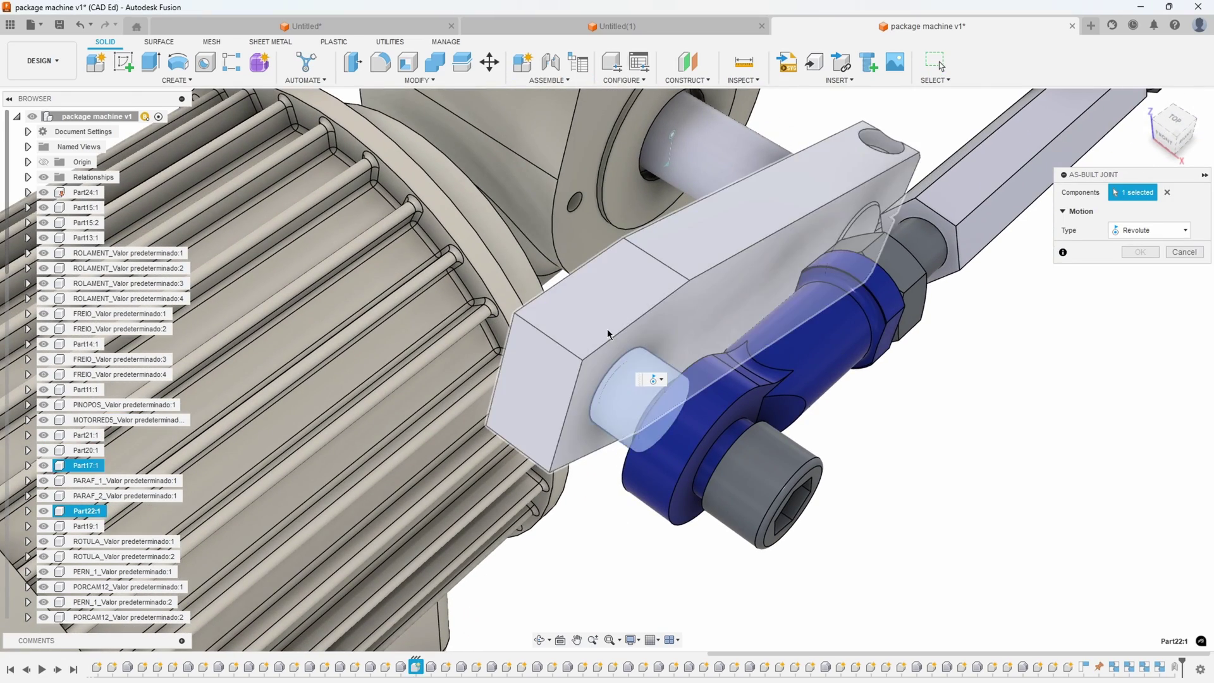
left_click(629, 380)
left_click(610, 365)
scroll(671, 375, "down", 2)
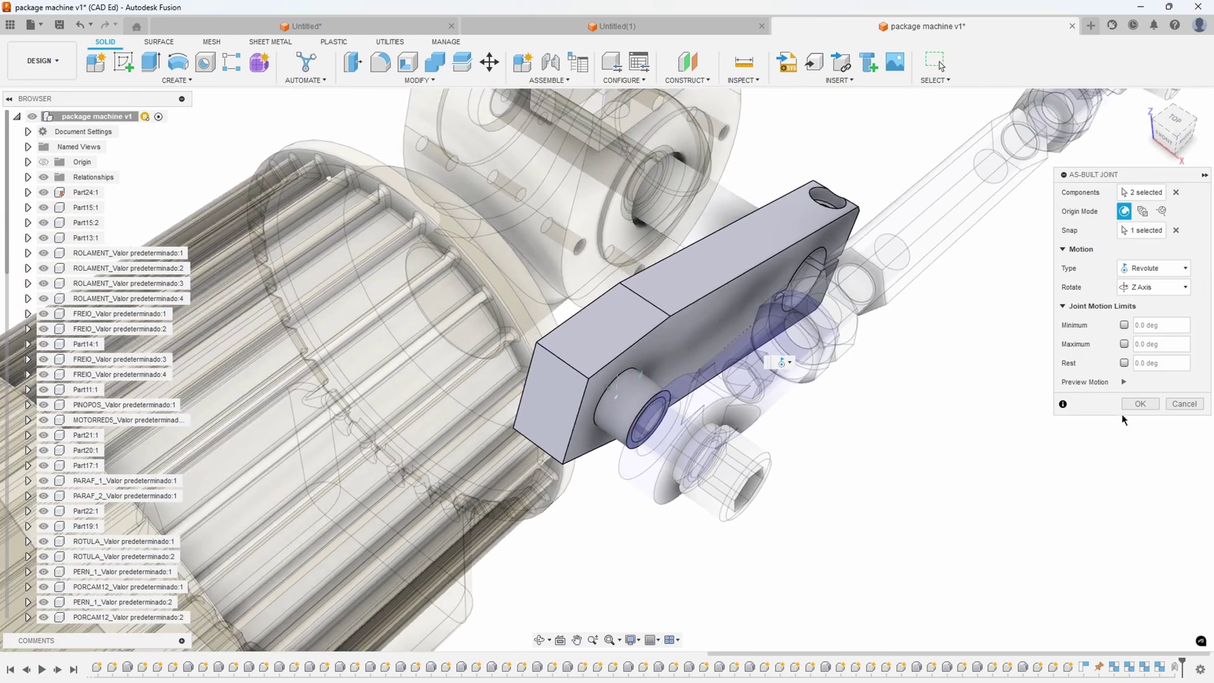
left_click(1137, 404)
Move the crank and connecting rod together to test their joints, and revert the position.
middle_click_drag(686, 209, 674, 282)
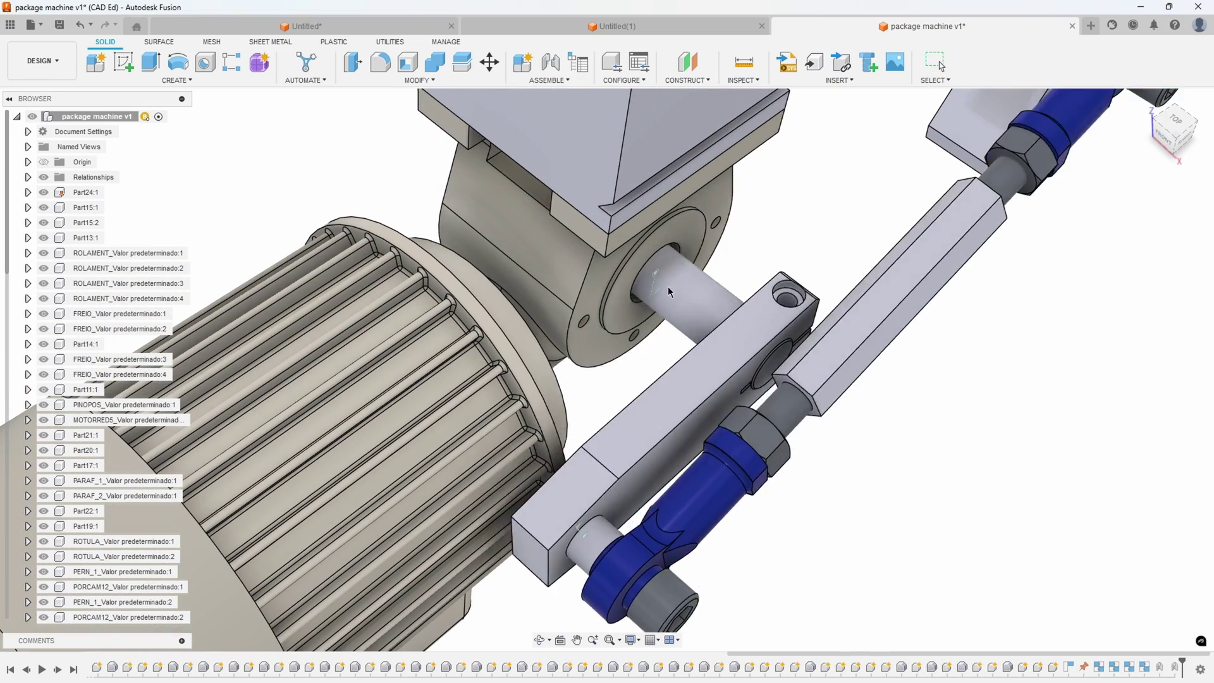
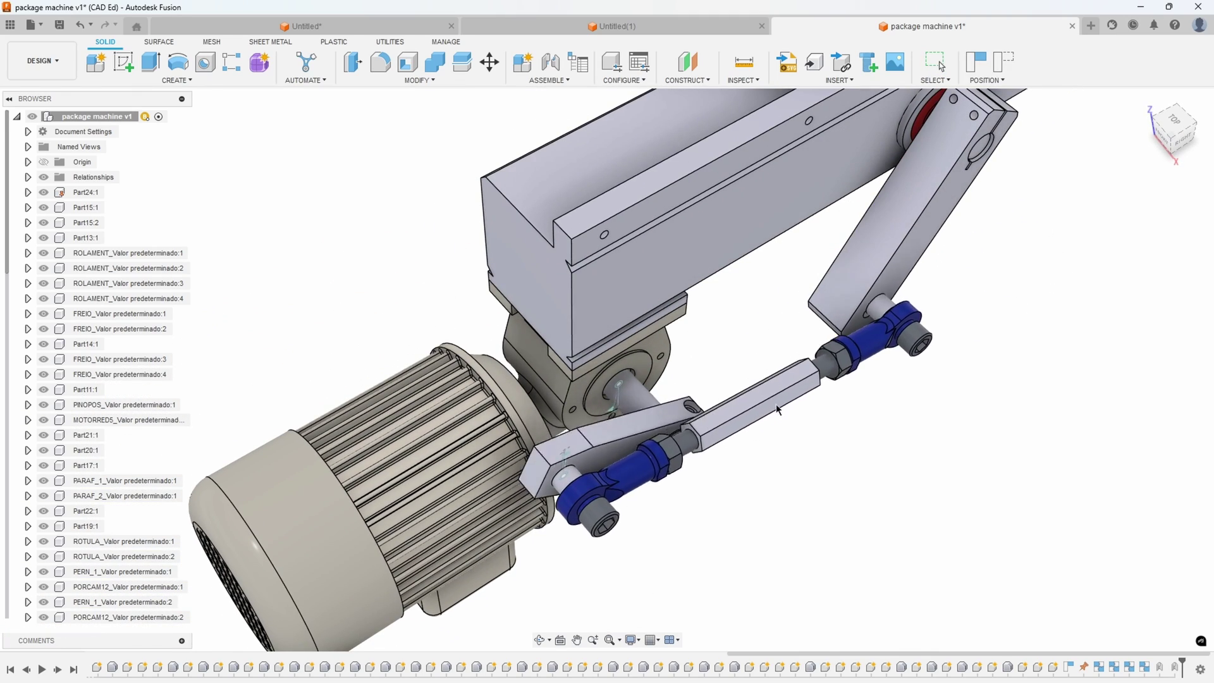
middle_click_drag(784, 413, 924, 179, "shift")
left_click(1000, 73)
Add a revolute as-built joint between the spacer (Part19) and the lever arm, centred on the circular edge where they meet.
scroll(822, 404, "up", 4)
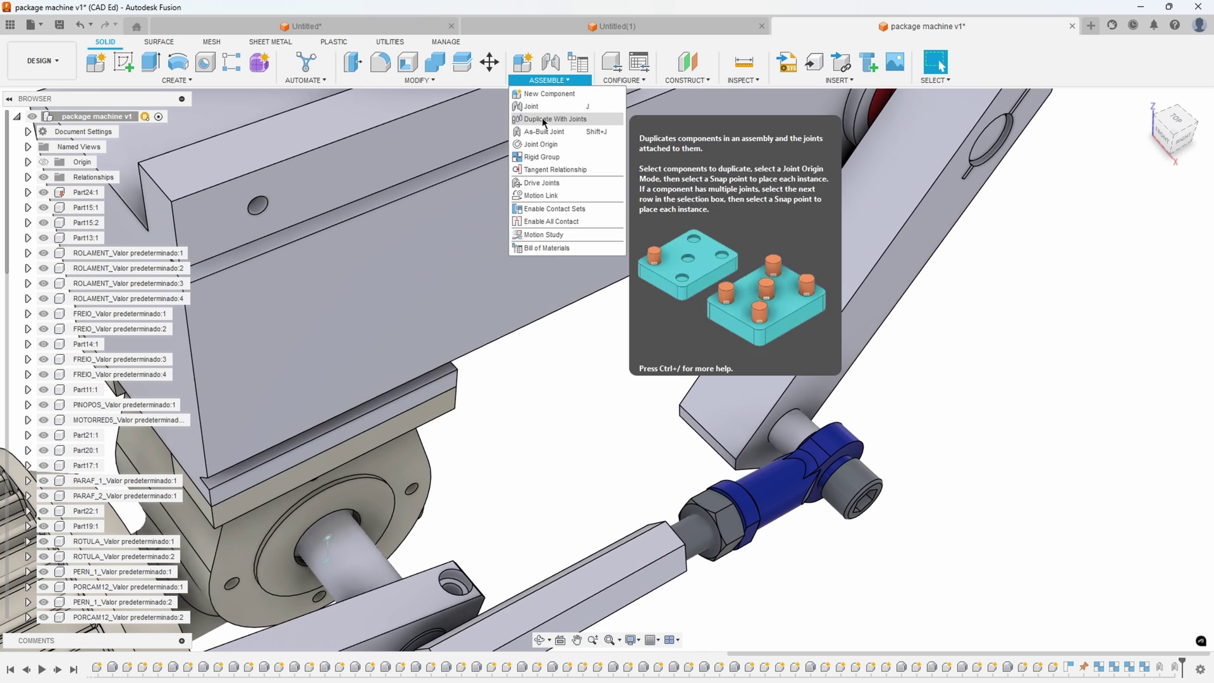
left_click(544, 131)
scroll(757, 441, "down", 3)
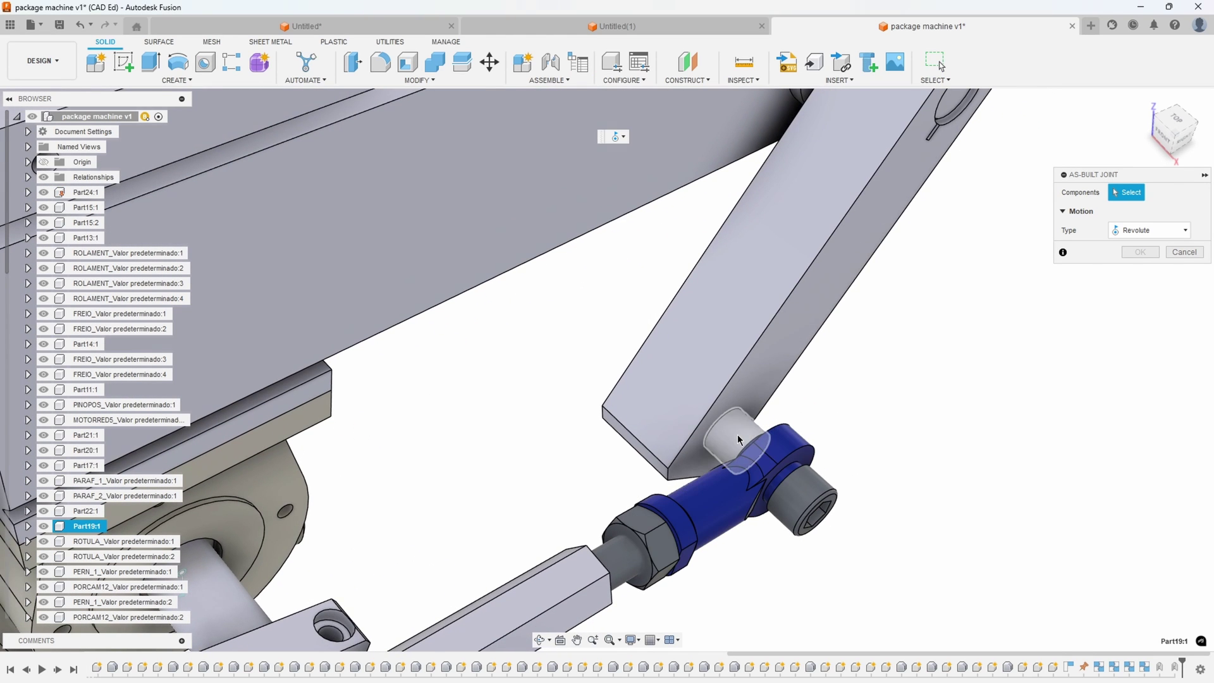
left_click(739, 438)
left_click(709, 382)
scroll(731, 417, "up", 2)
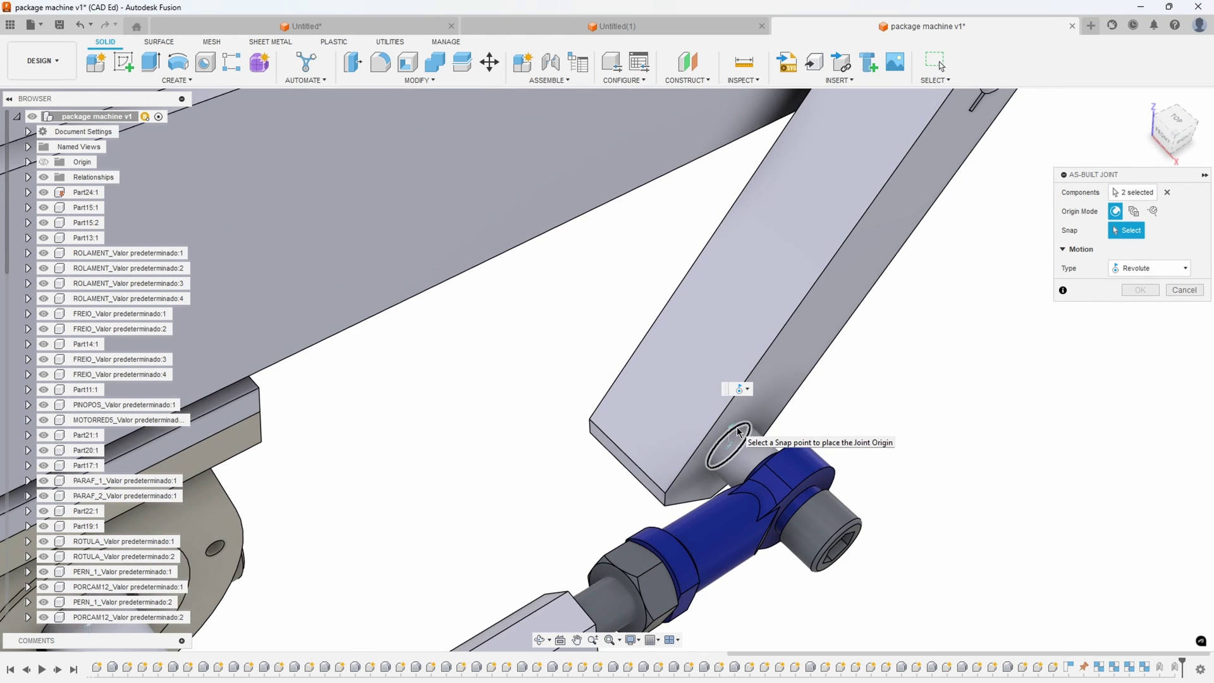
left_click(738, 432)
scroll(752, 420, "down", 5)
left_click(1141, 290)
Move the linkage to test its joints, inspect the lever arm's pivot at the frame, and revert the position.
scroll(863, 374, "down", 3)
middle_click_drag(863, 374, 828, 374, "shift")
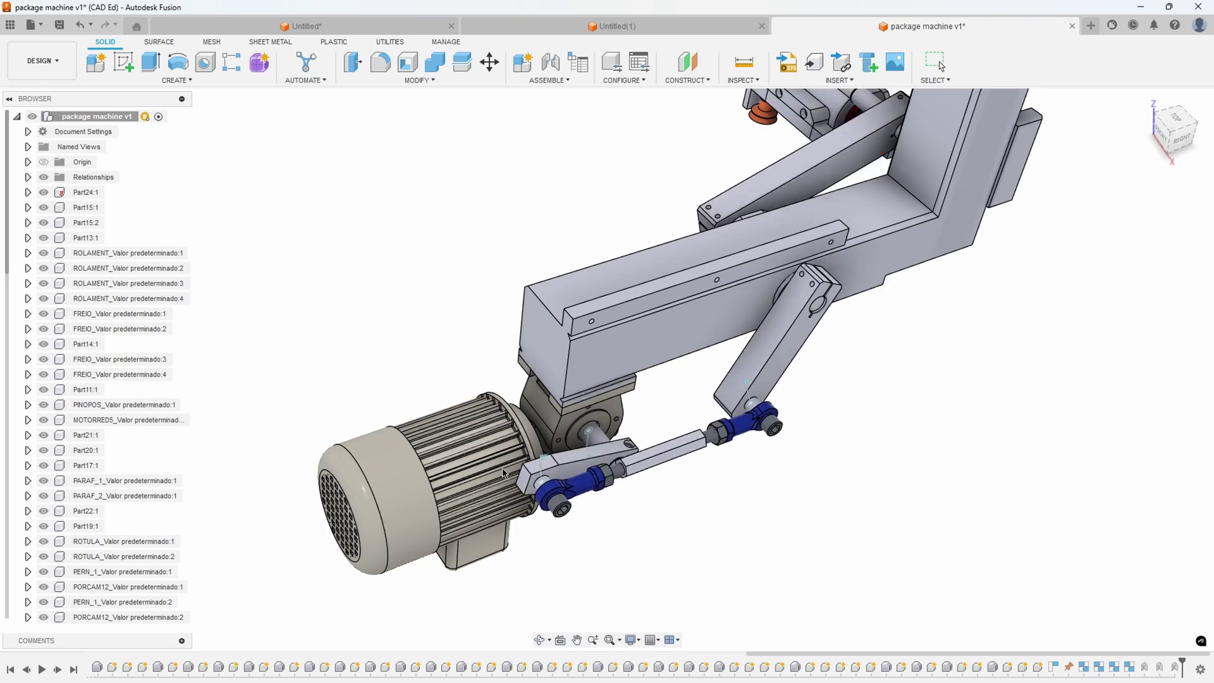
middle_click_drag(778, 341, 803, 462, "shift")
scroll(847, 487, "up", 2)
scroll(803, 462, "up", 3)
middle_click_drag(849, 526, 841, 487, "shift")
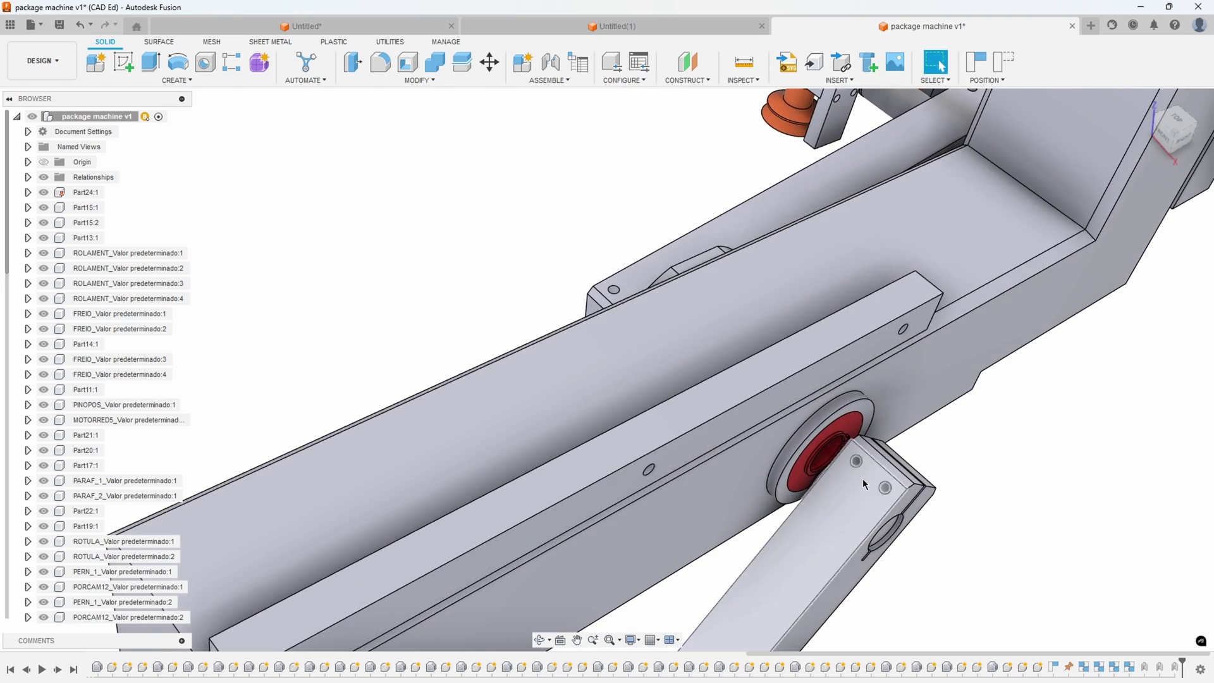
middle_click_drag(847, 190, 850, 145, "shift")
middle_click_drag(936, 209, 879, 287, "shift")
scroll(879, 287, "up", 4)
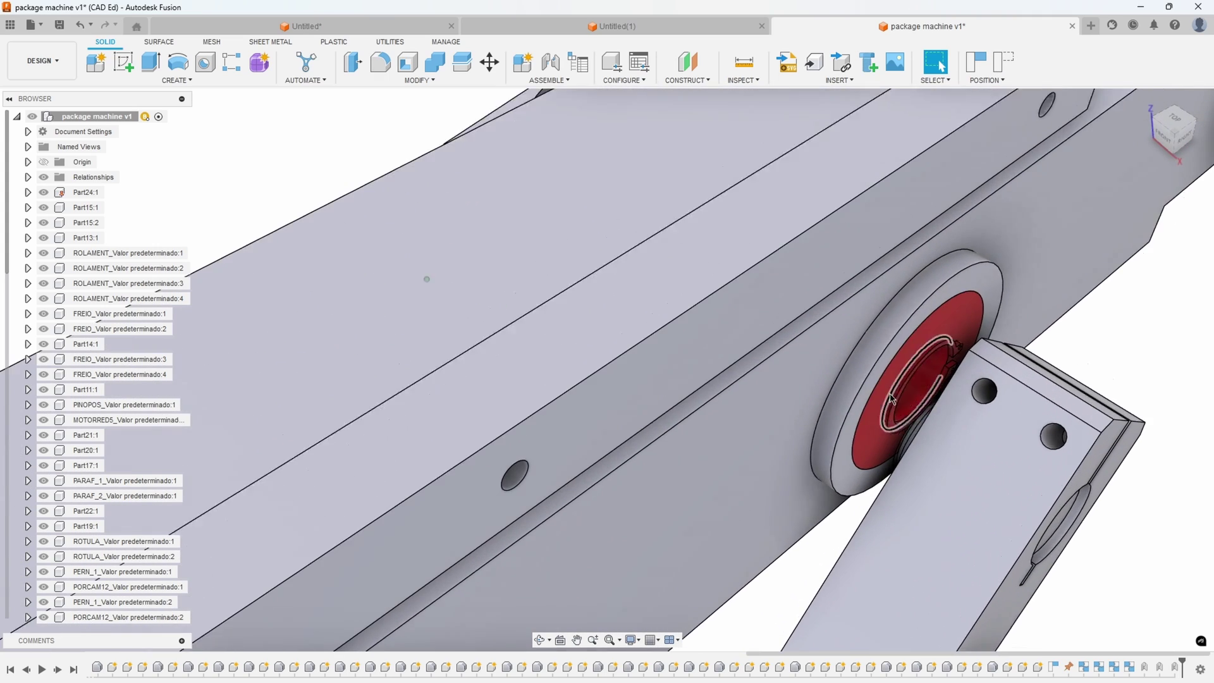
middle_click_drag(930, 356, 537, 87, "shift")
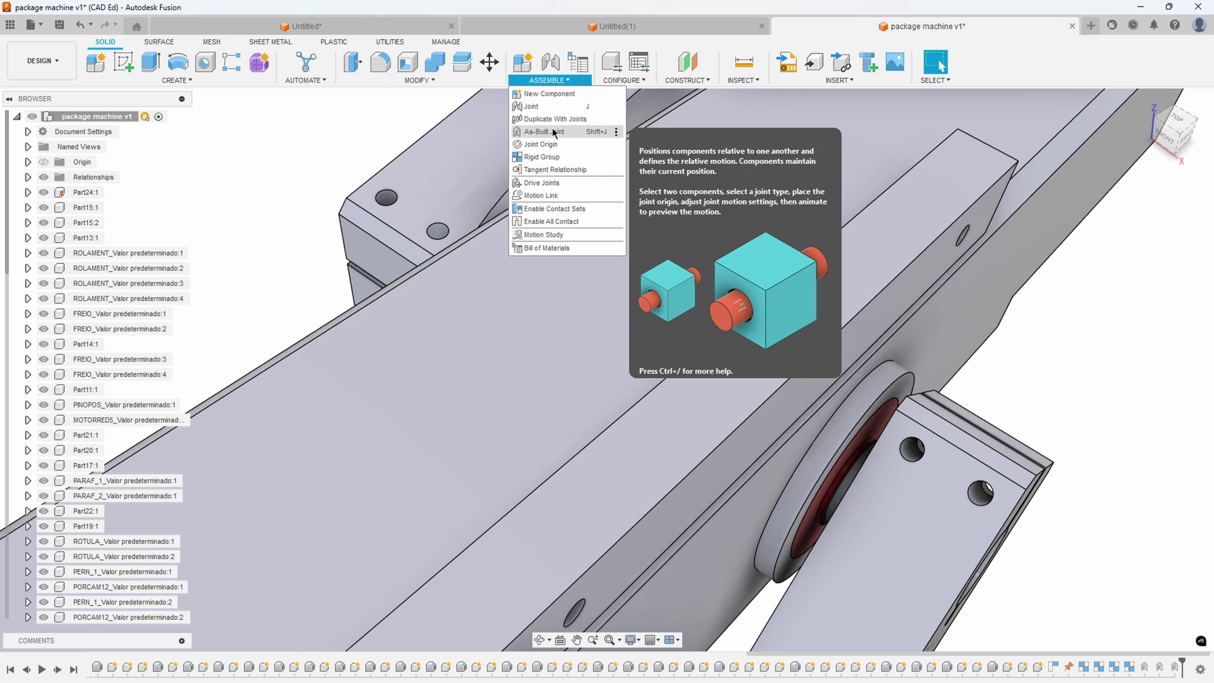
Create a rigid group from the lever arm pivot's retaining ring (FREIO:1), bearing (ROLAMENT:2) and adjoining pivot components.
left_click(542, 157)
scroll(711, 255, "up", 5)
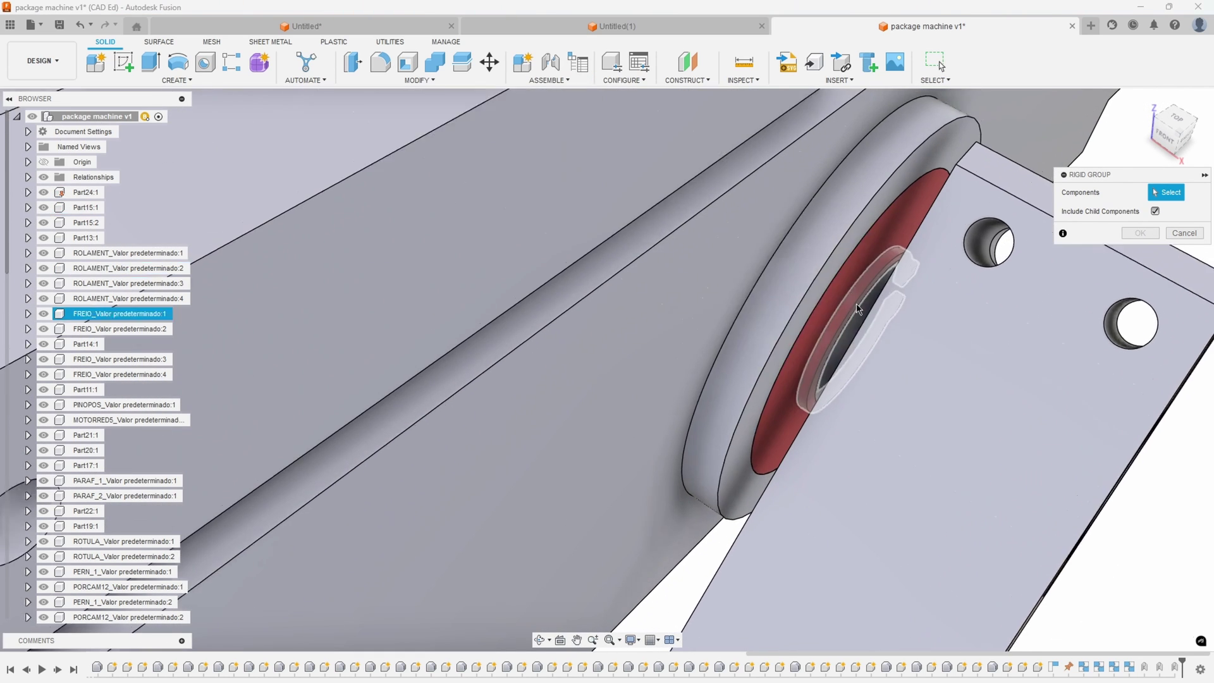
left_click(853, 302)
left_click(849, 264)
scroll(829, 260, "down", 3)
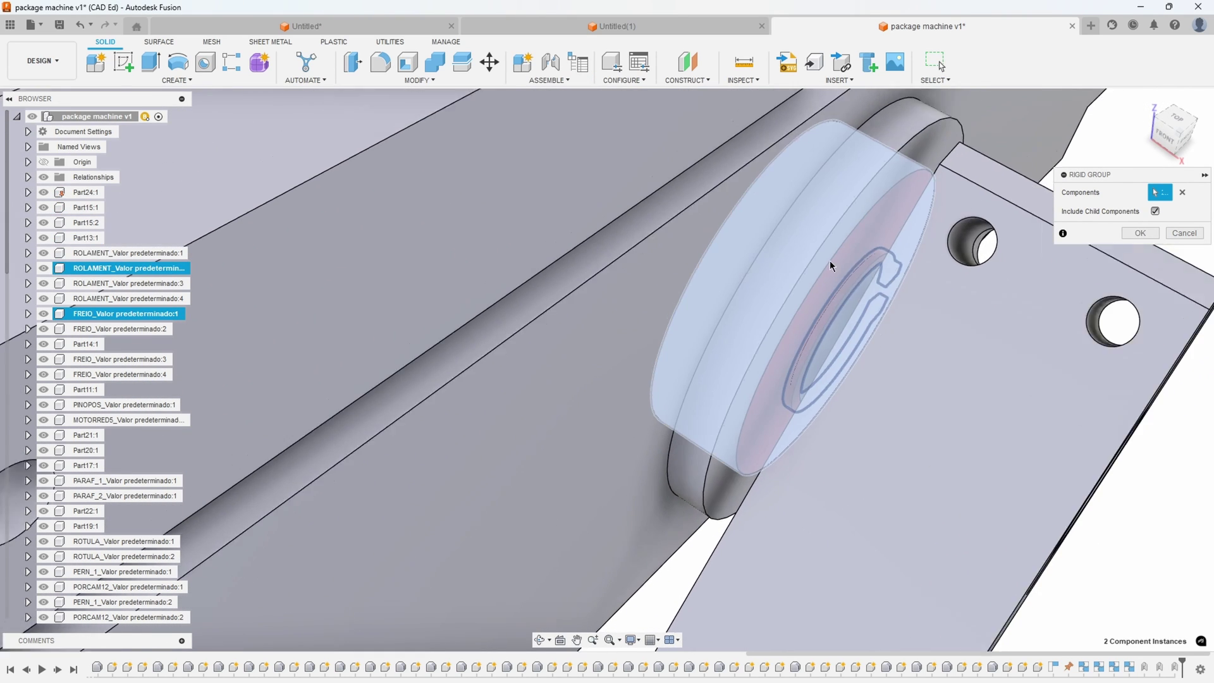
left_click(894, 261)
middle_click_drag(894, 260, 1107, 244, "shift")
left_click(815, 229)
left_click(795, 265)
left_click(1144, 234)
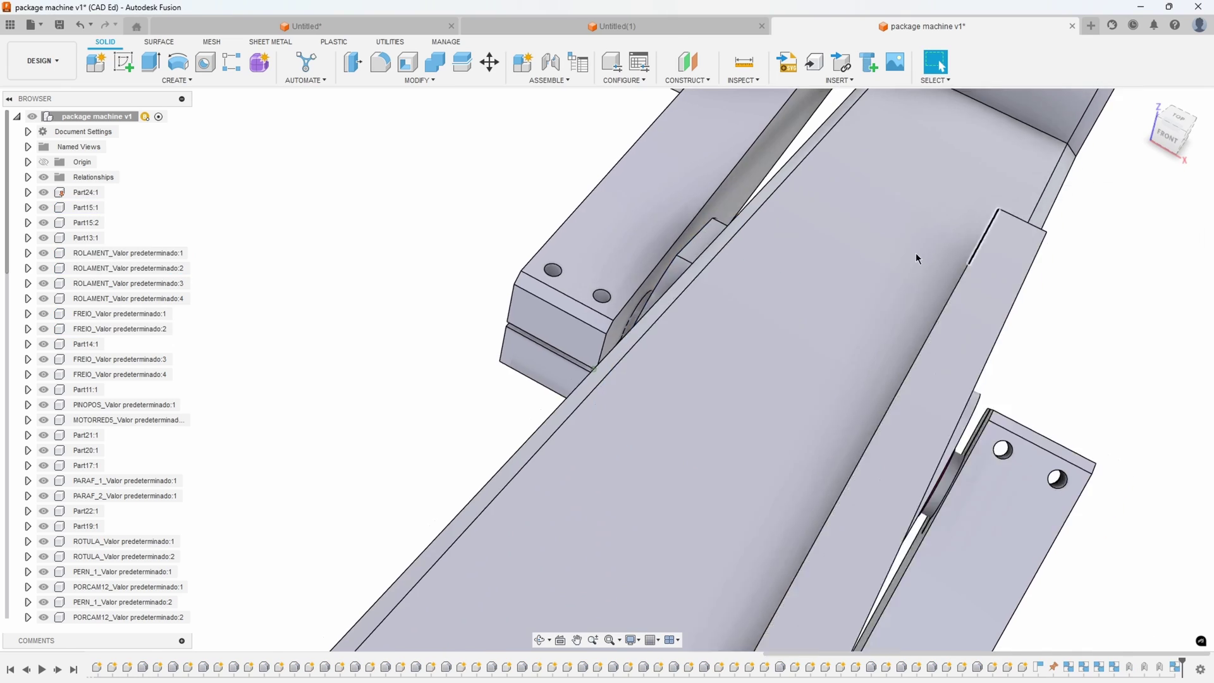
Add a revolute as-built joint between the lever shaft (Part13) and the bearing housing (Part15:1), centred on the housing's circular edge.
middle_click_drag(969, 252, 727, 266, "shift")
scroll(696, 259, "down", 2)
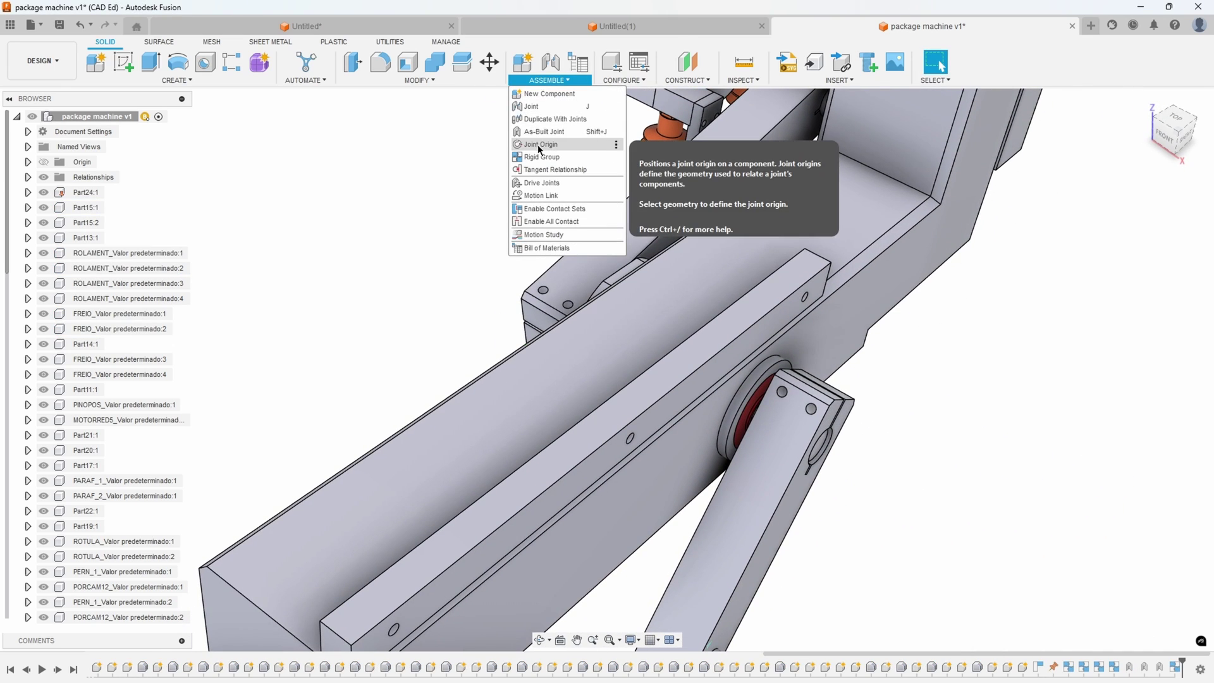
scroll(711, 316, "up", 2)
middle_click_drag(693, 428, 960, 289)
scroll(773, 328, "up", 4)
left_click(879, 323)
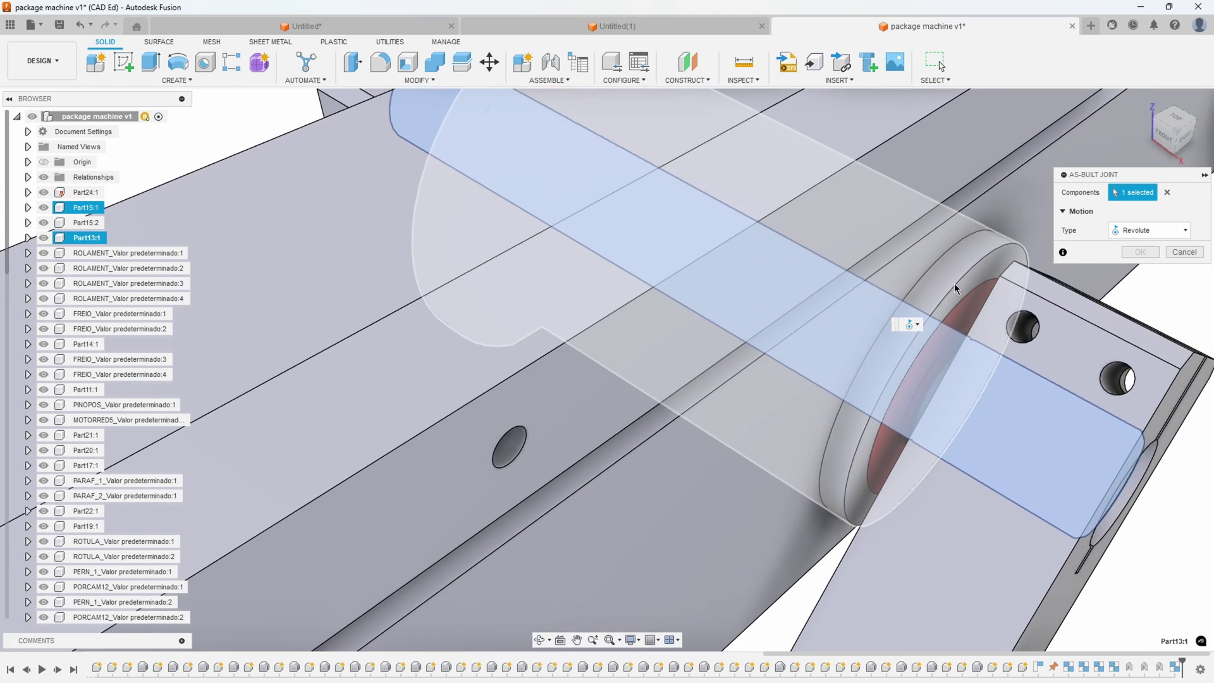
left_click(968, 272)
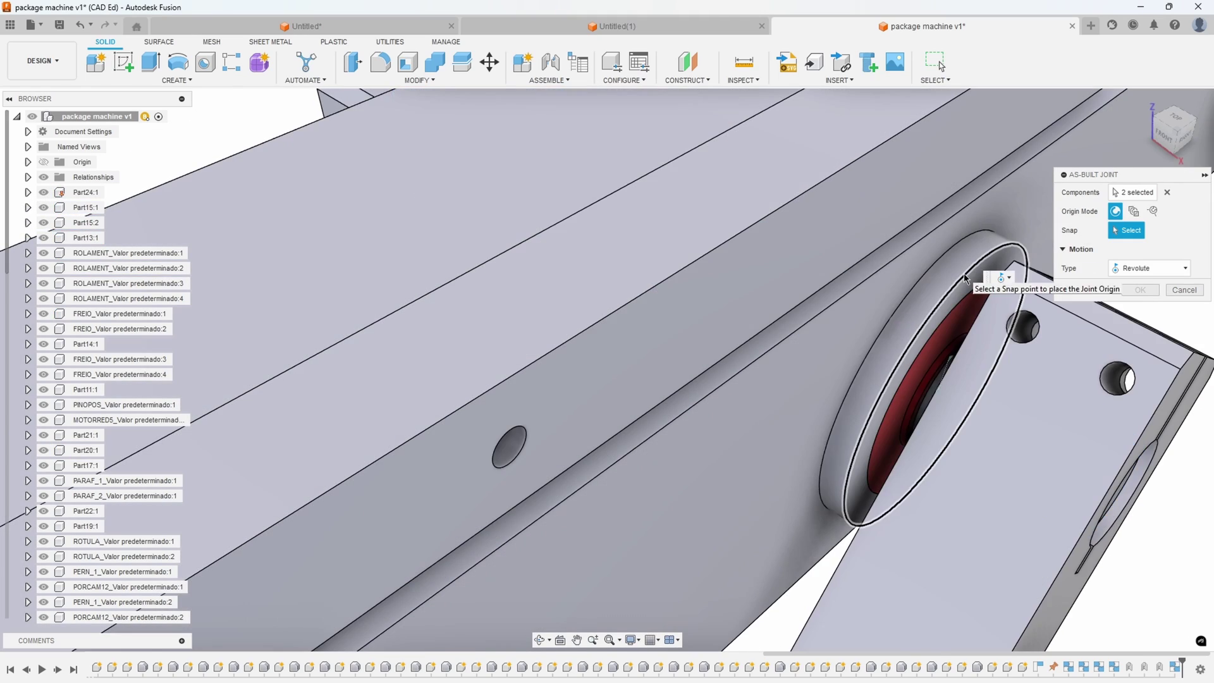
left_click(964, 273)
left_click(1130, 402)
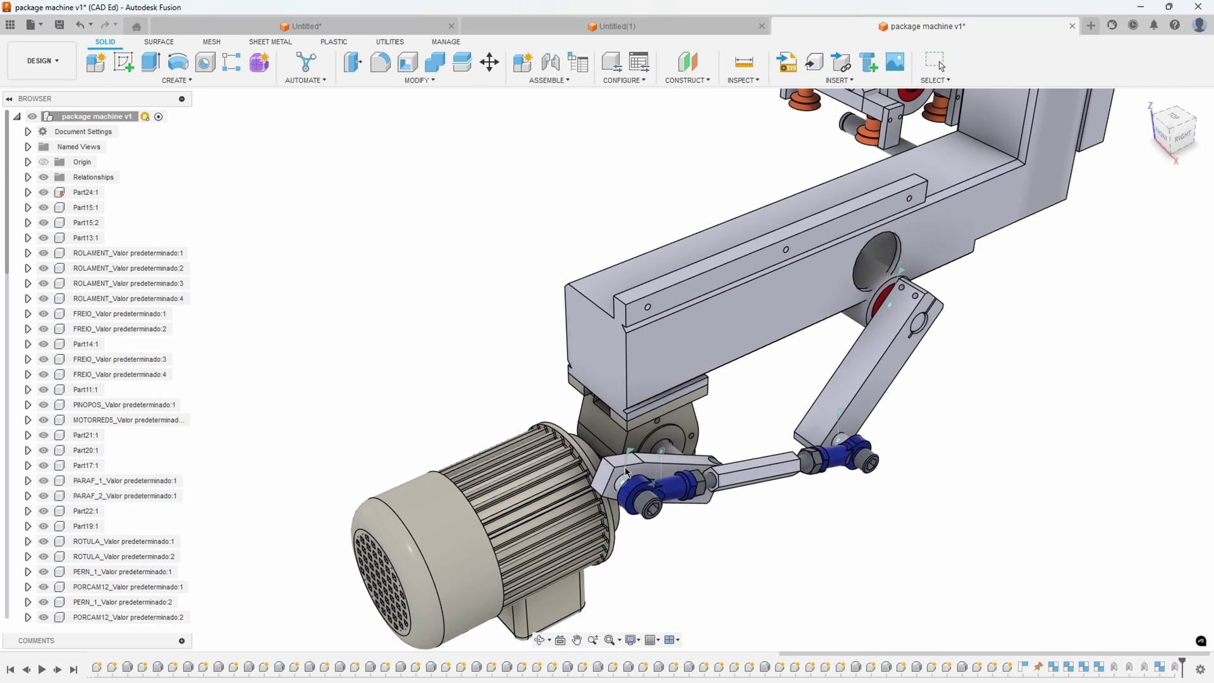
Rotate the crank to test the lever shaft's joint, check the bearing housing in the frame, and revert the position.
left_click_drag(598, 506, 661, 464)
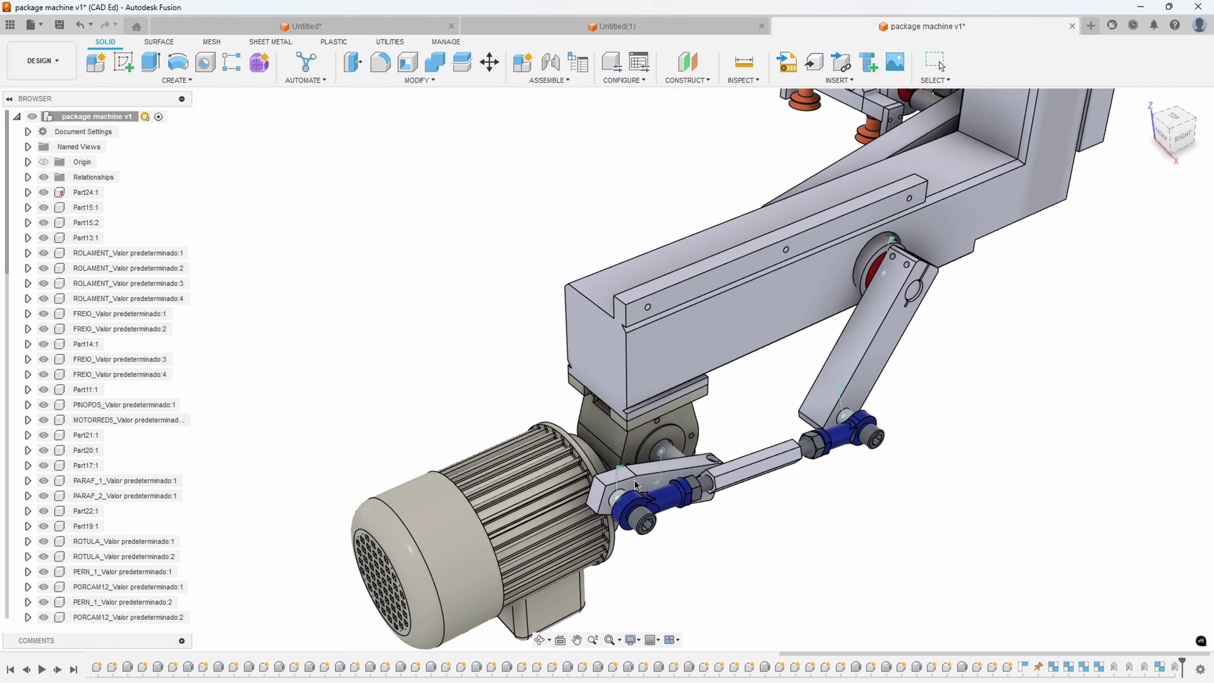
scroll(946, 228, "up", 4)
middle_click_drag(884, 235, 784, 344)
scroll(785, 344, "up", 1)
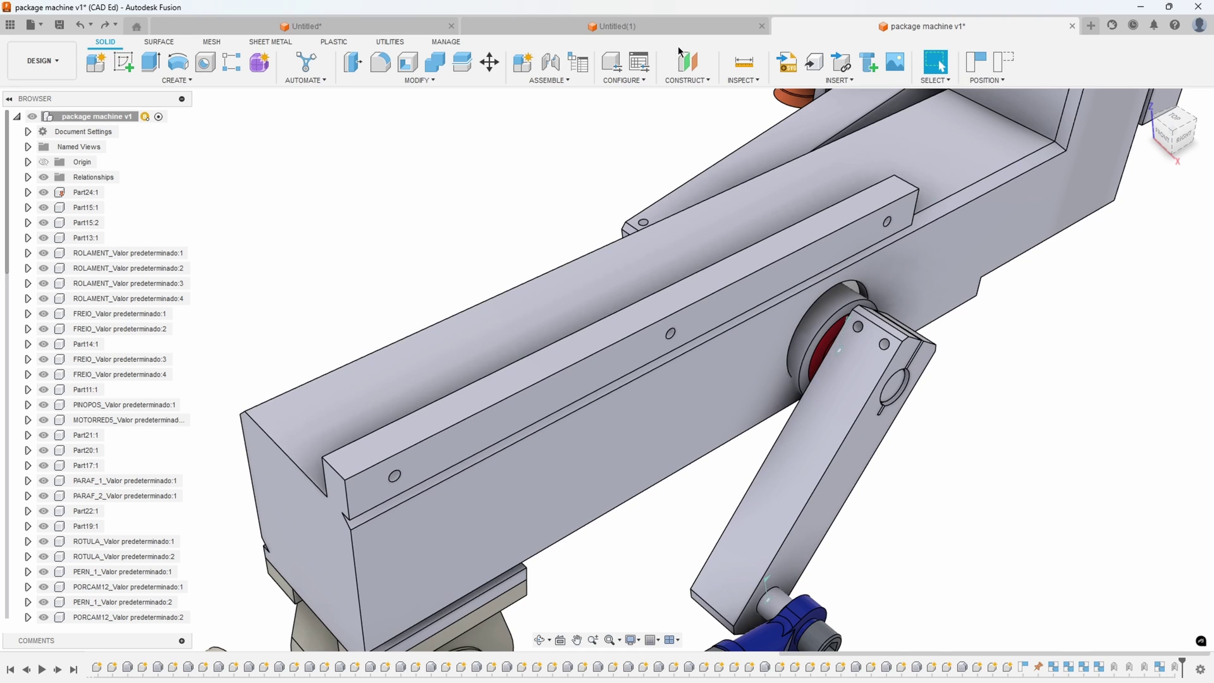
left_click(1008, 66)
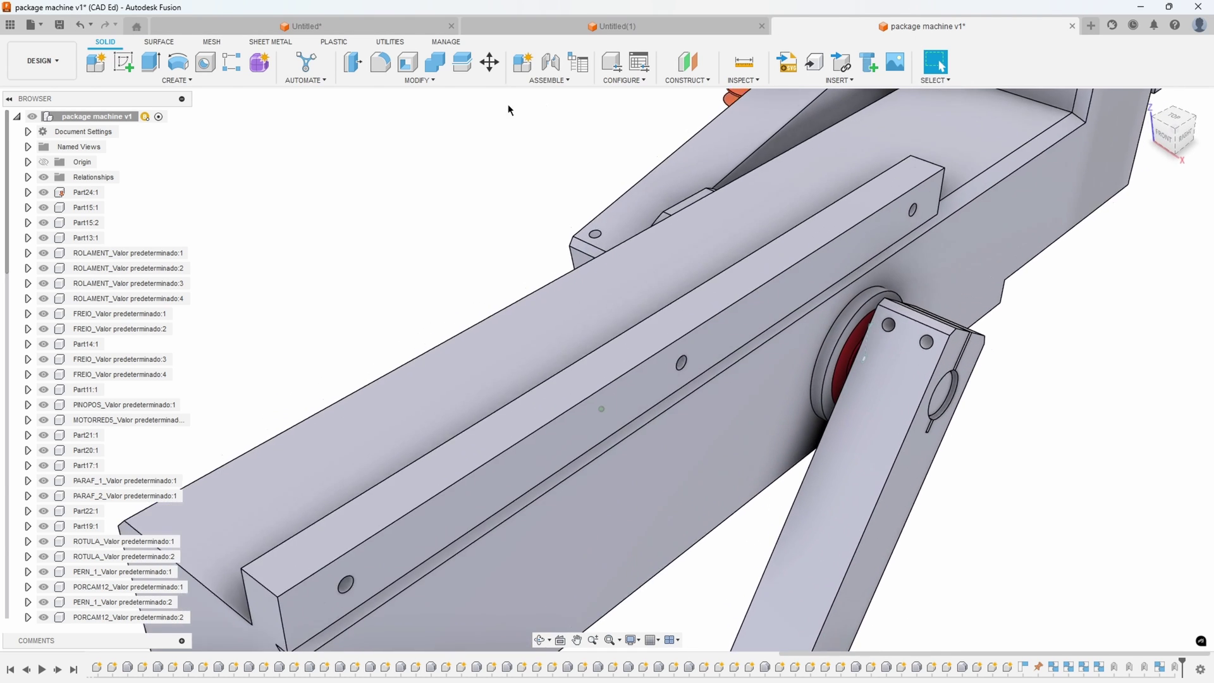
left_click(545, 135)
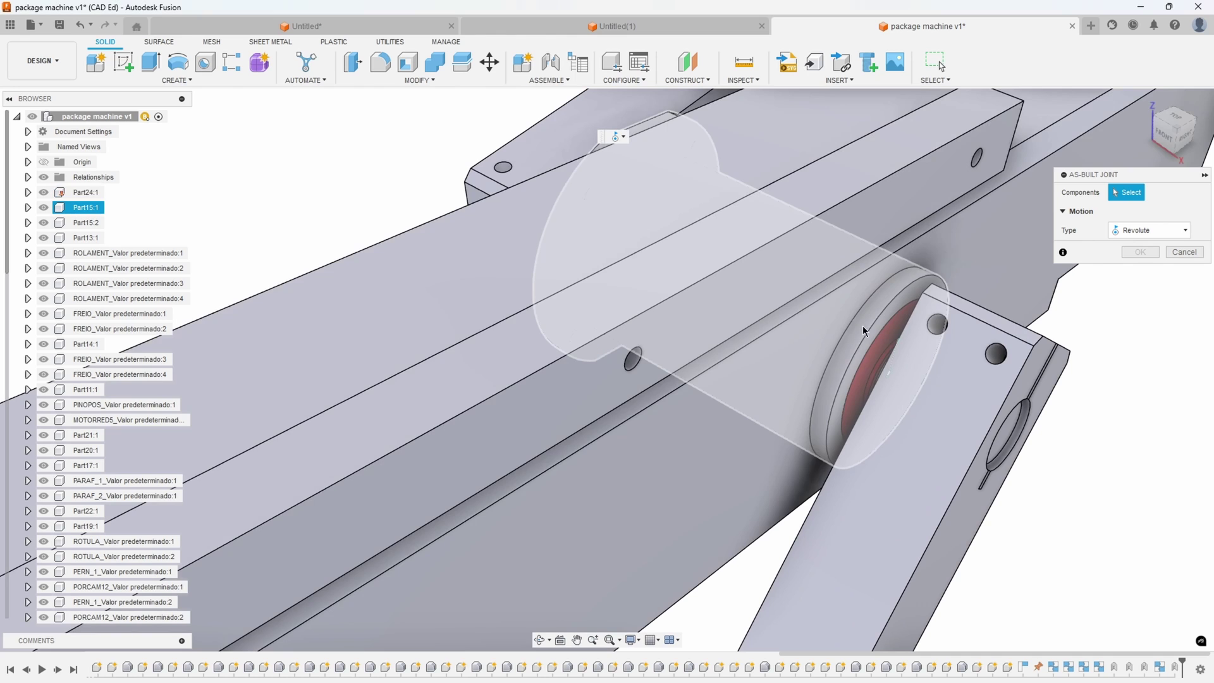
left_click(862, 325)
left_click(713, 436)
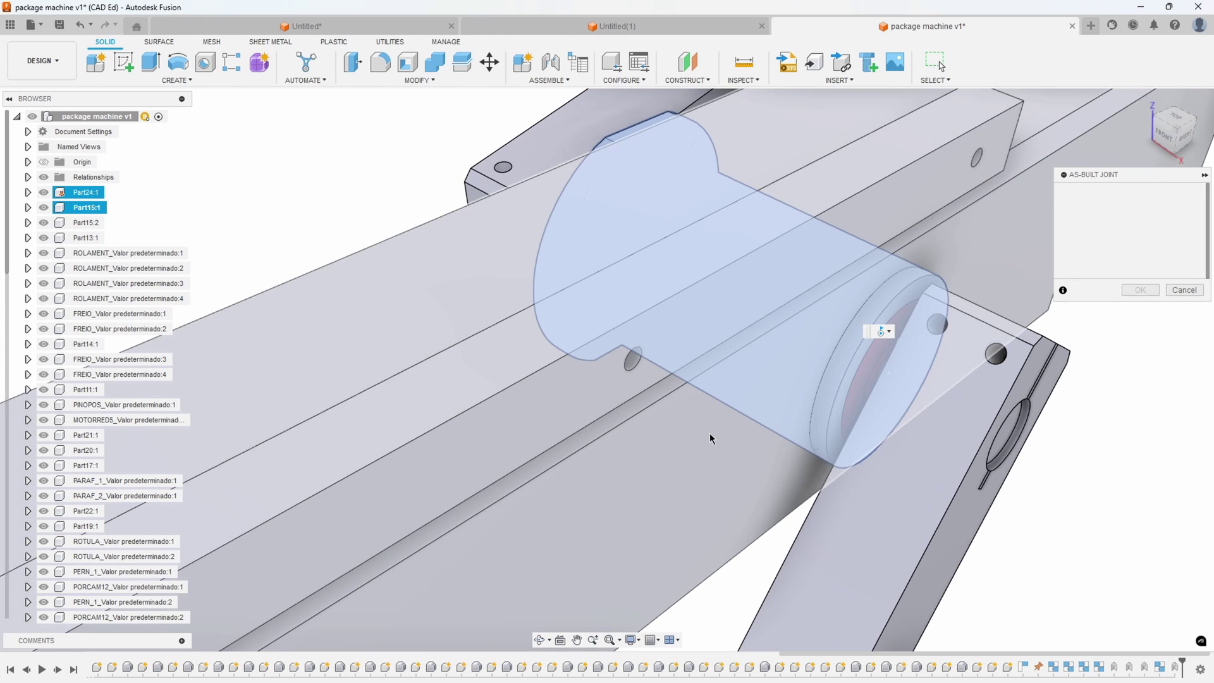
left_click(1183, 290)
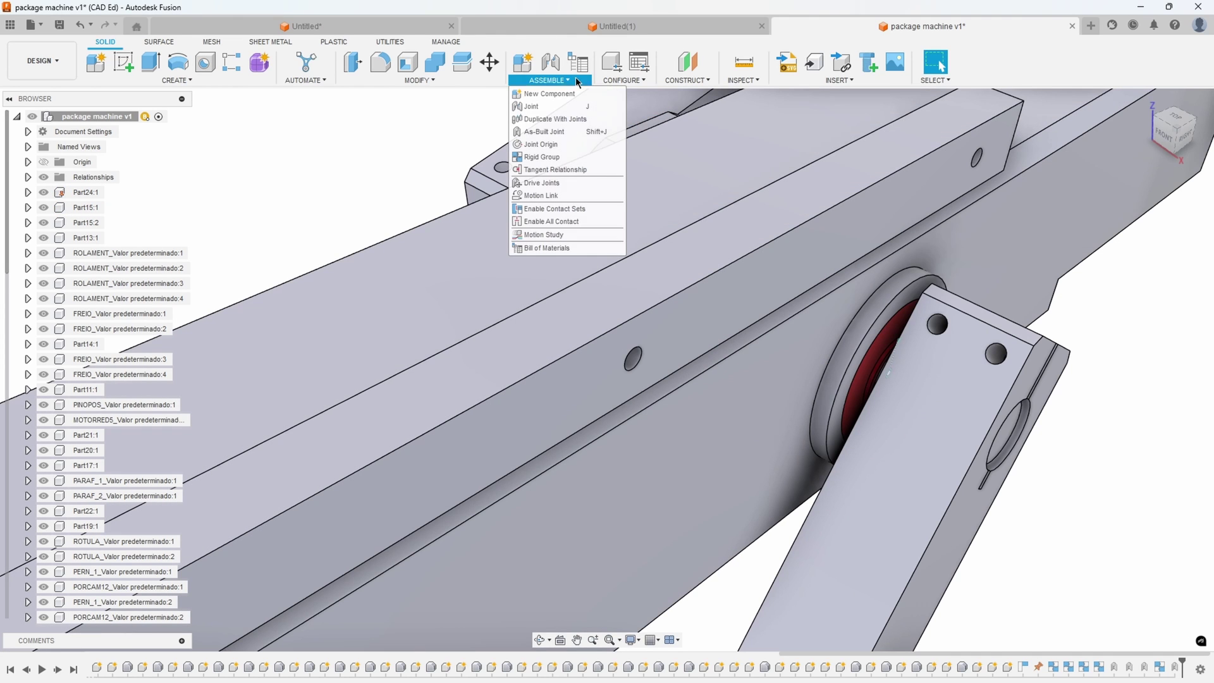
Create a rigid group of the bearing housing (Part15:1) and the machine frame (Part24).
left_click(559, 163)
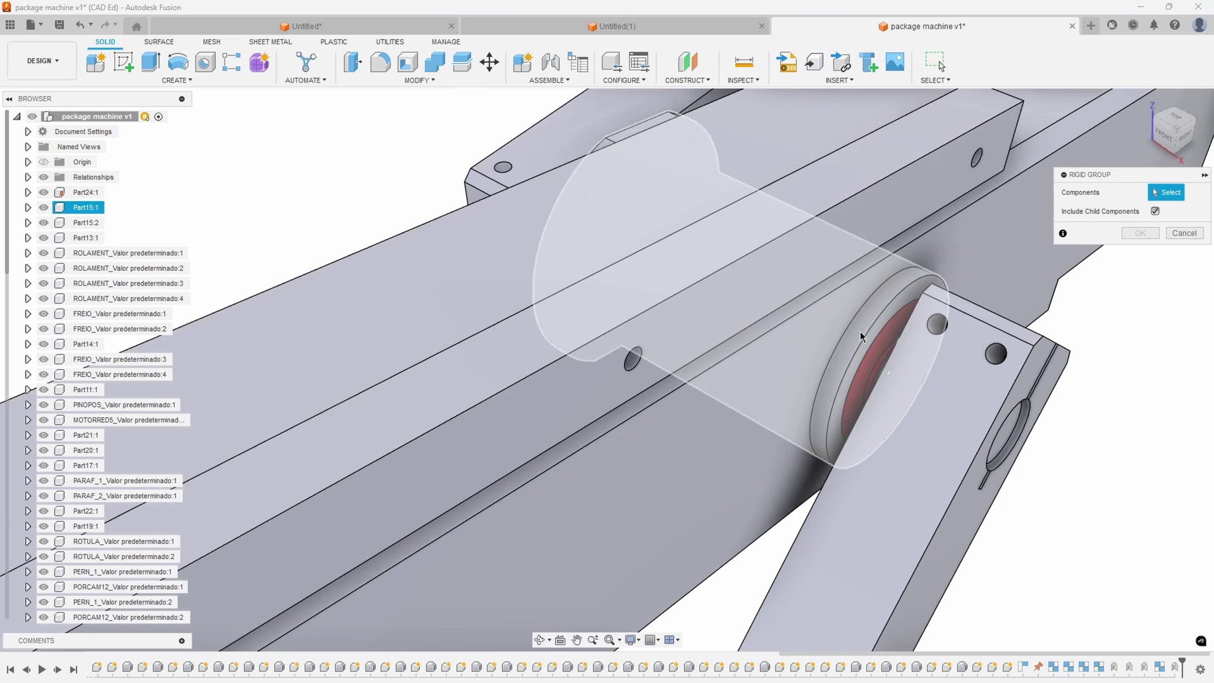
left_click(860, 331)
left_click(751, 447)
scroll(771, 445, "down", 1)
left_click(1140, 233)
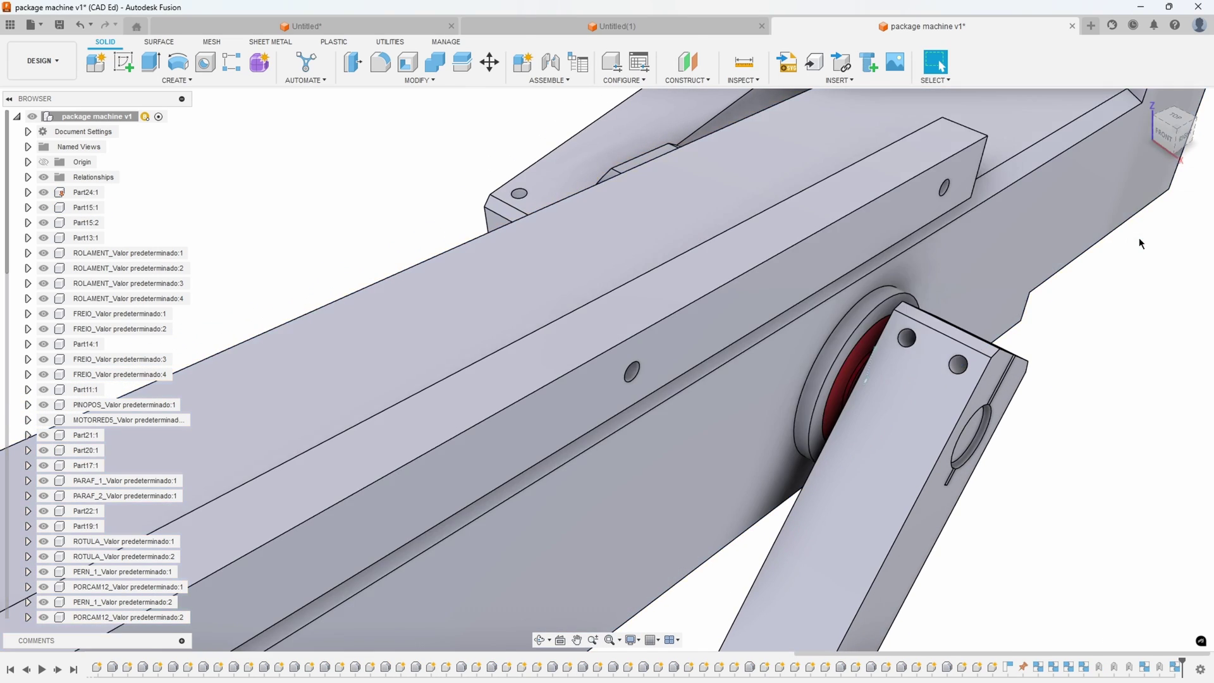
Rotate the crank to test the linkage, check how the far lever and shaft move relative to the suction gripper, and revert the position.
scroll(658, 455, "down", 5)
middle_click_drag(555, 496, 528, 494, "shift")
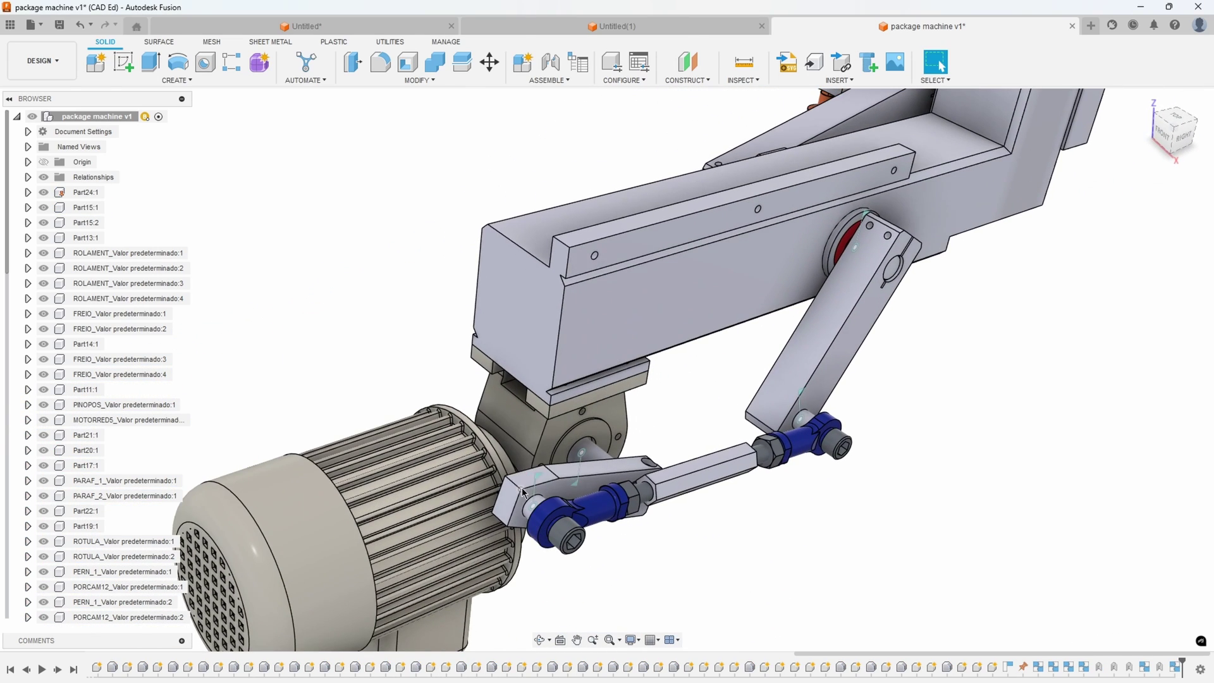
scroll(590, 454, "down", 4)
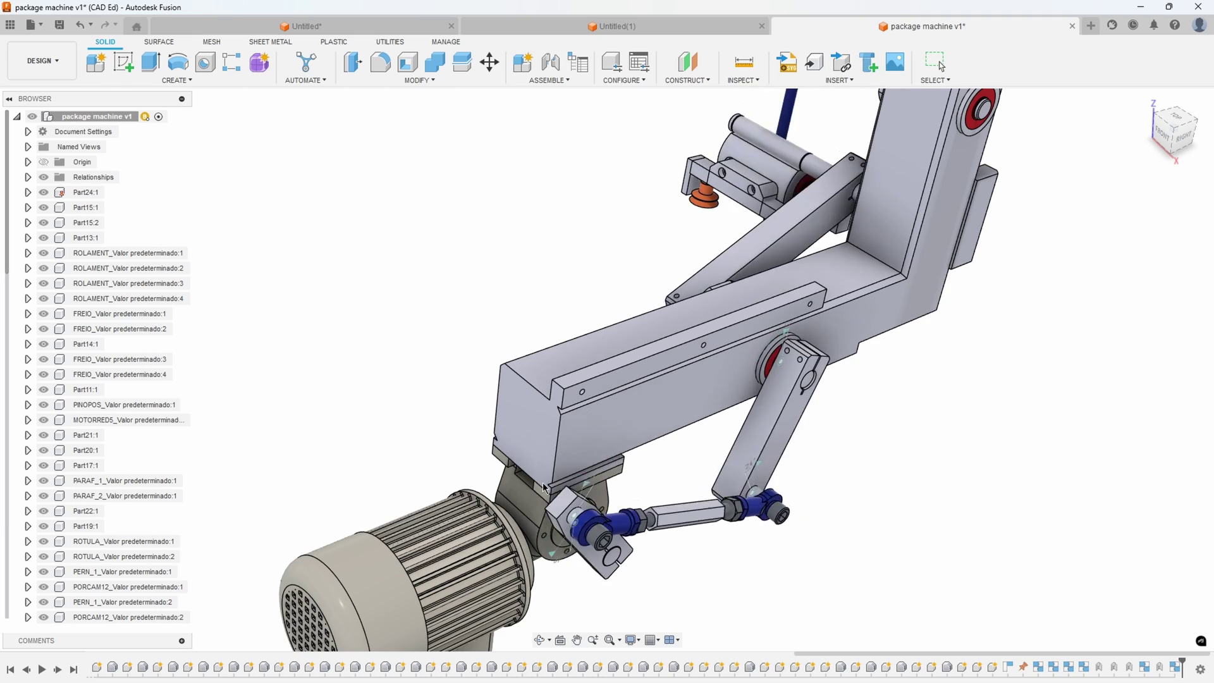
middle_click_drag(605, 480, 625, 553)
scroll(625, 552, "down", 1)
middle_click_drag(632, 209, 873, 127, "shift")
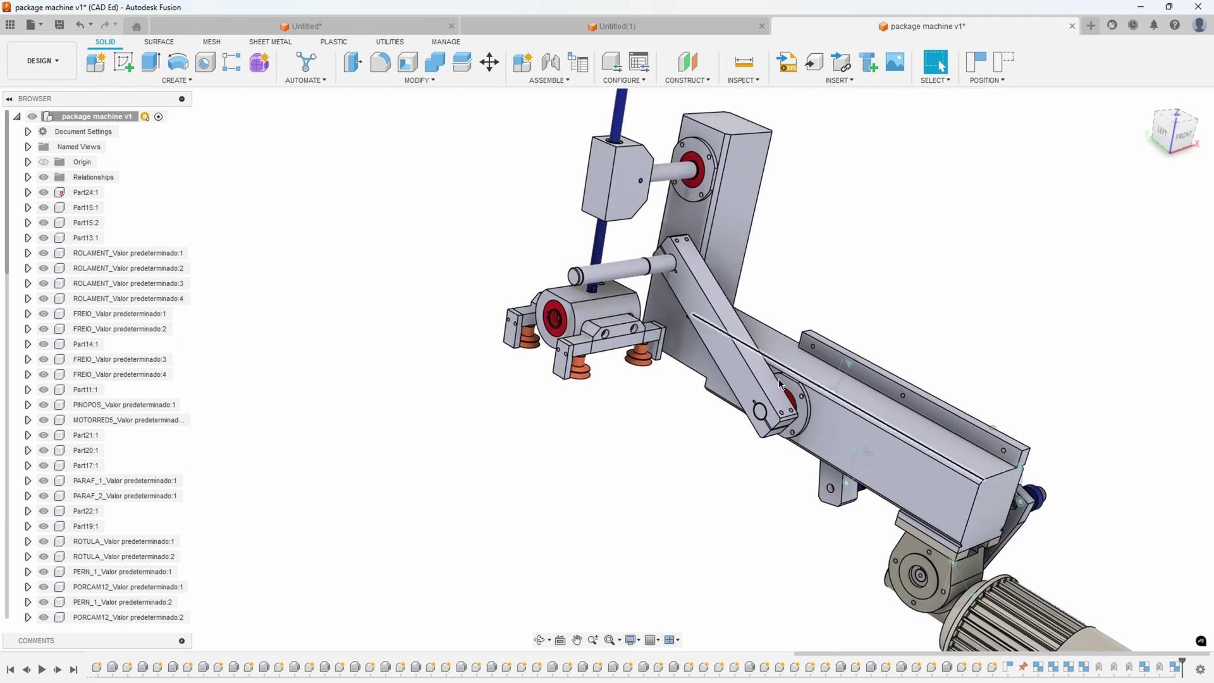
scroll(873, 124, "up", 2)
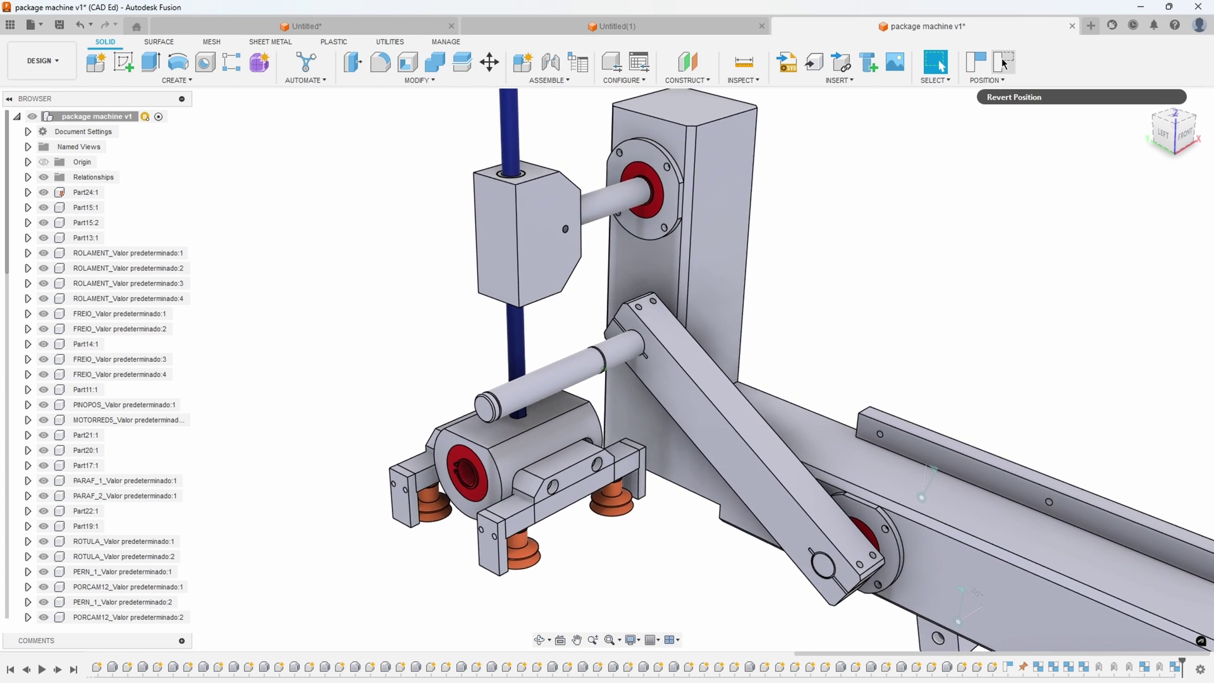
left_click(1004, 63)
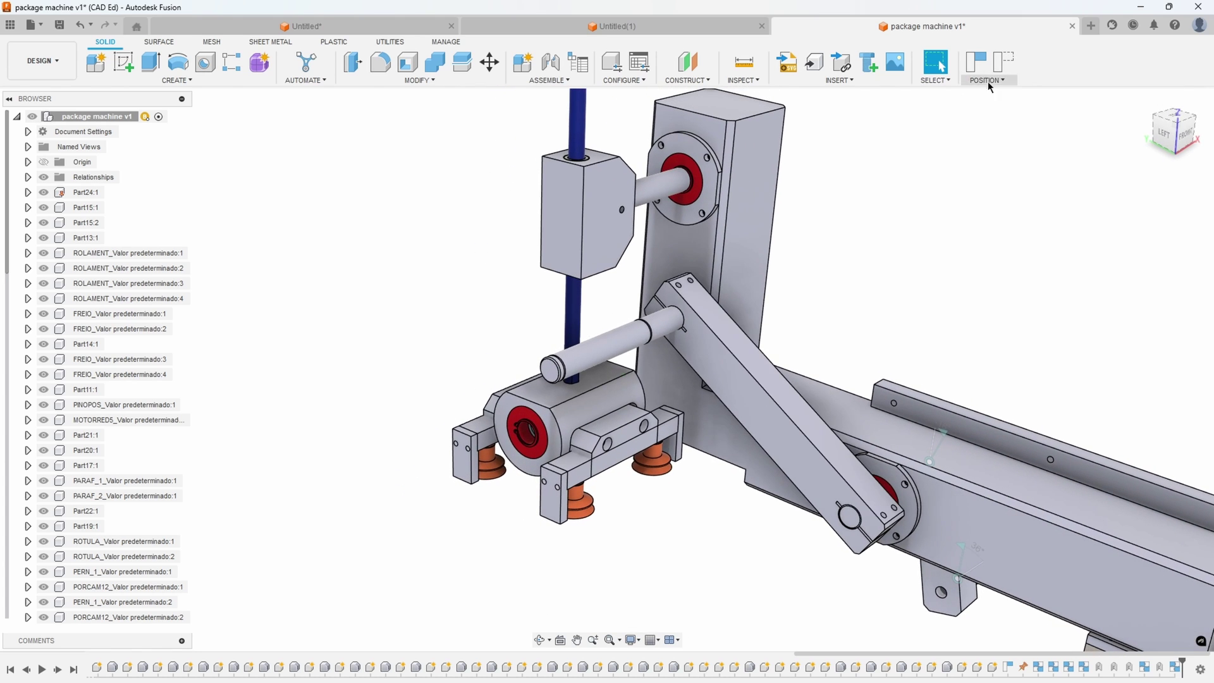
left_click(1003, 62)
Start a rigid group and select the gripper body (Part25), side brackets, end blocks, suction cups and blue rod.
scroll(651, 301, "up", 4)
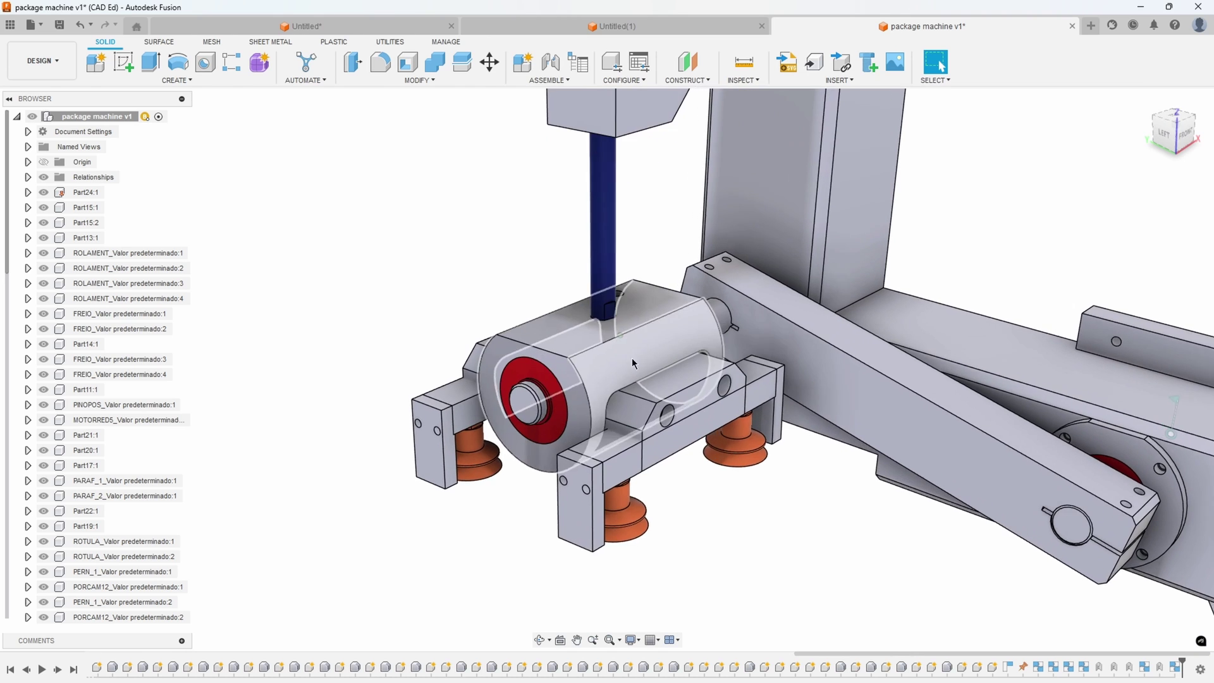
scroll(601, 518, "up", 2)
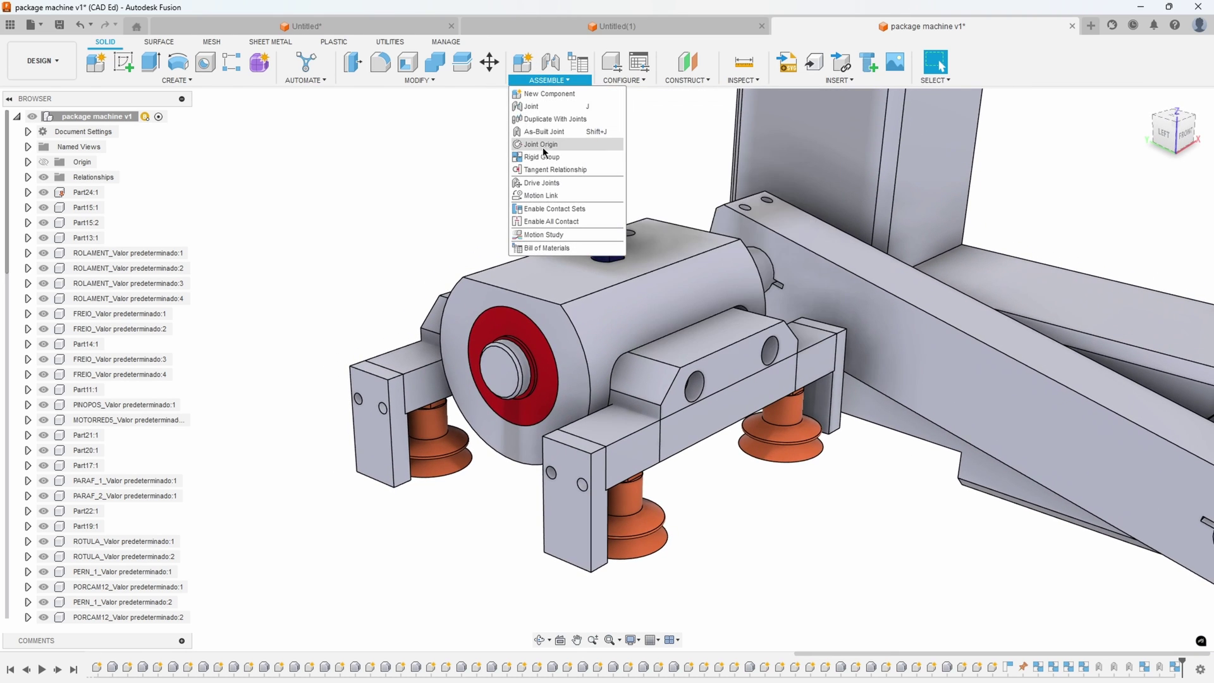
middle_click_drag(570, 307, 533, 503, "shift")
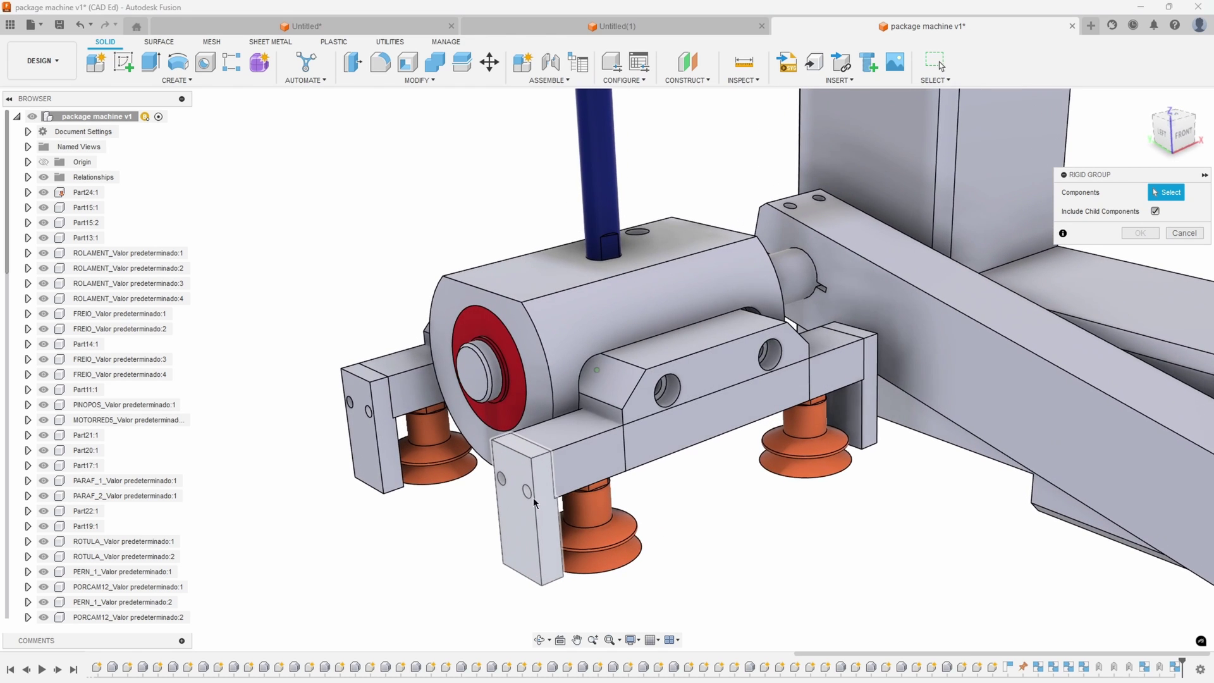
middle_click_drag(575, 450, 553, 485, "shift")
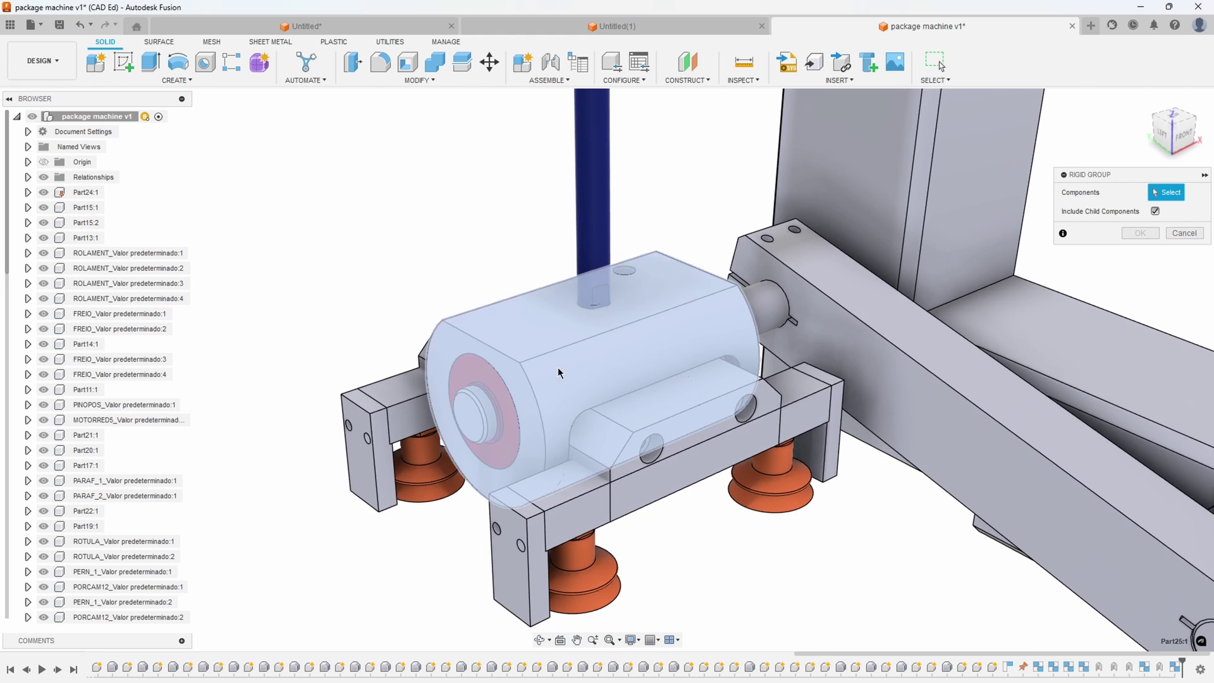
left_click(557, 367)
left_click(484, 529)
middle_click_drag(841, 412, 798, 387, "shift")
left_click(844, 383)
middle_click_drag(824, 482, 791, 438, "shift")
left_click(791, 438)
middle_click_drag(468, 490, 390, 491, "shift")
left_click(405, 409)
middle_click_drag(404, 409, 548, 368, "shift")
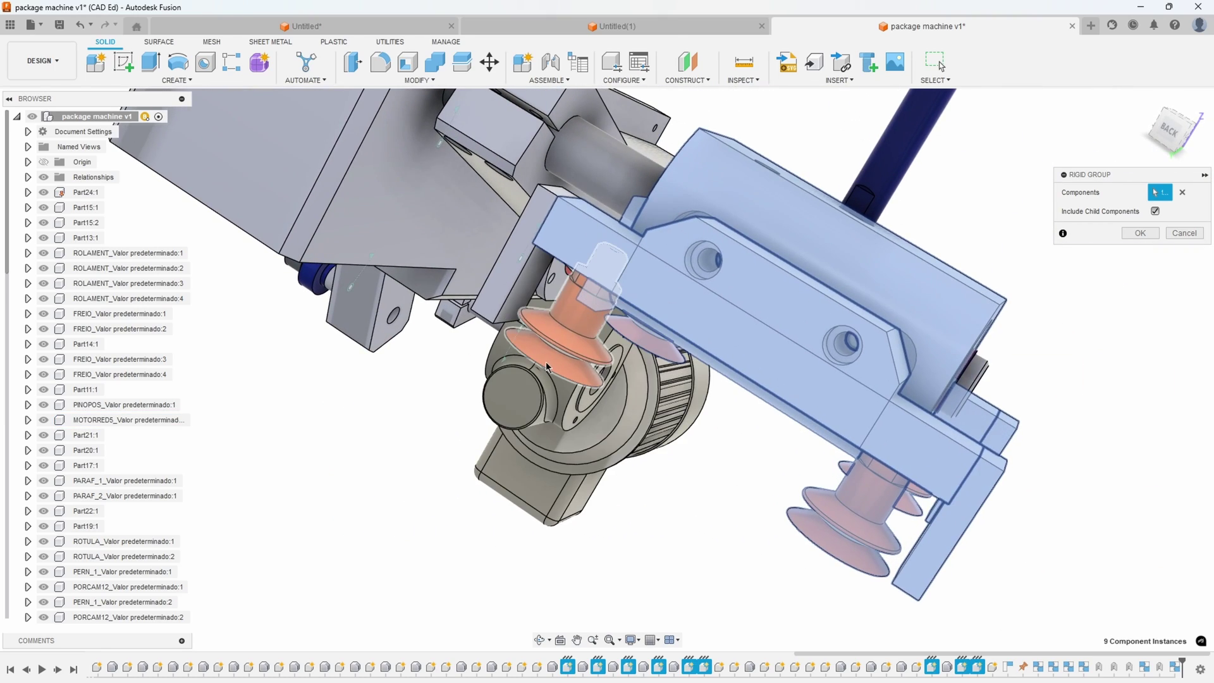
left_click(528, 306)
middle_click_drag(525, 279, 847, 386, "shift")
left_click(509, 376)
Add the gripper body's bearings and retaining rings to the selection and create the rigid group.
scroll(844, 396, "up", 5)
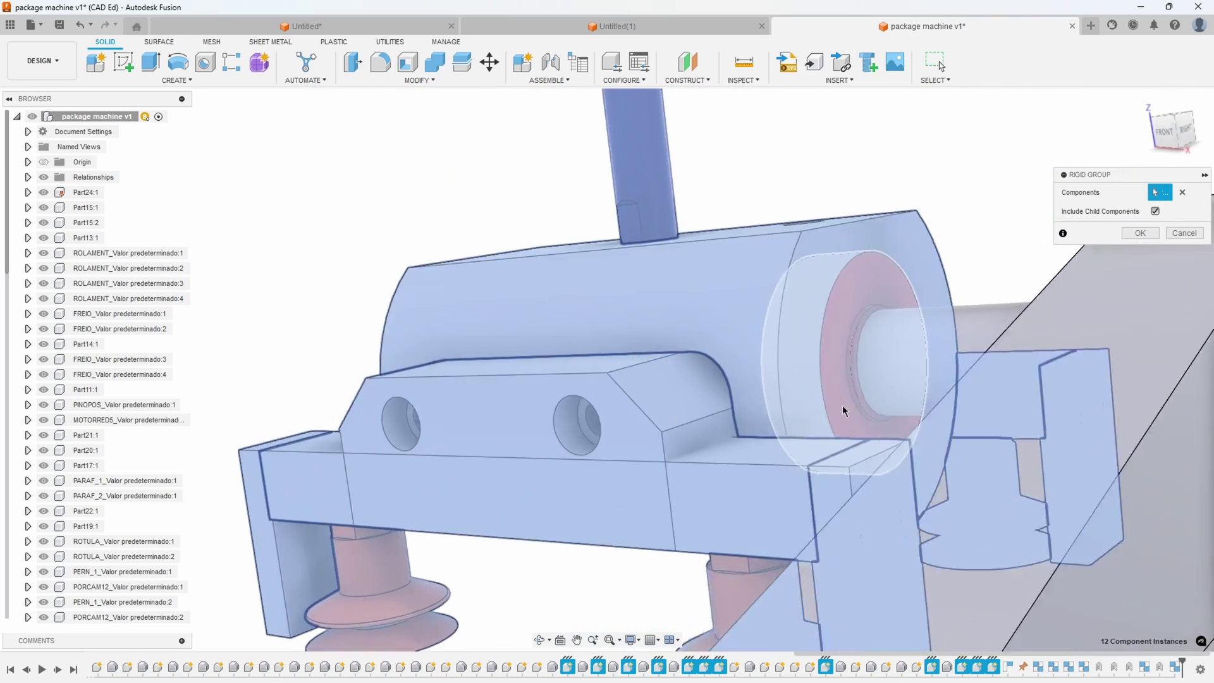
scroll(892, 278, "up", 2)
left_click(891, 228)
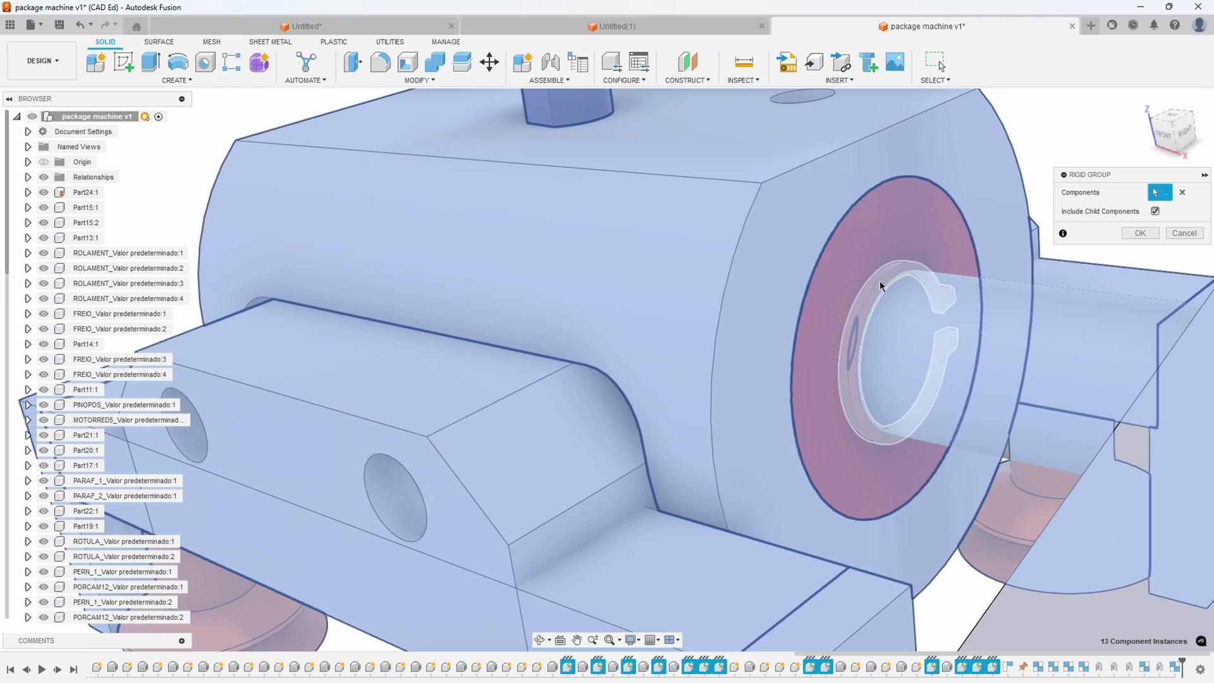
middle_click_drag(799, 316, 721, 222, "shift")
left_click(736, 207)
left_click(739, 202)
scroll(739, 203, "down", 4)
middle_click_drag(968, 278, 924, 360, "shift")
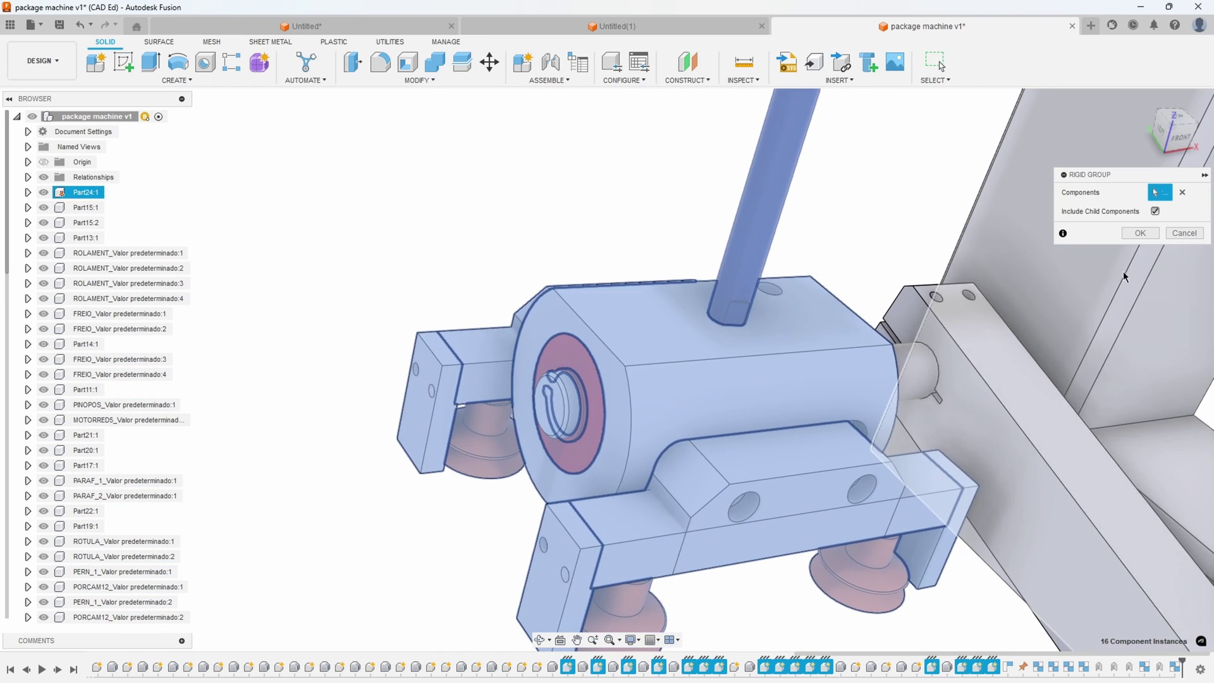
left_click(1140, 233)
Move the suction gripper off its shaft to test the rigid group, and revert the position.
scroll(556, 348, "down", 3)
middle_click_drag(617, 411, 636, 376, "shift")
left_click_drag(636, 375, 554, 475)
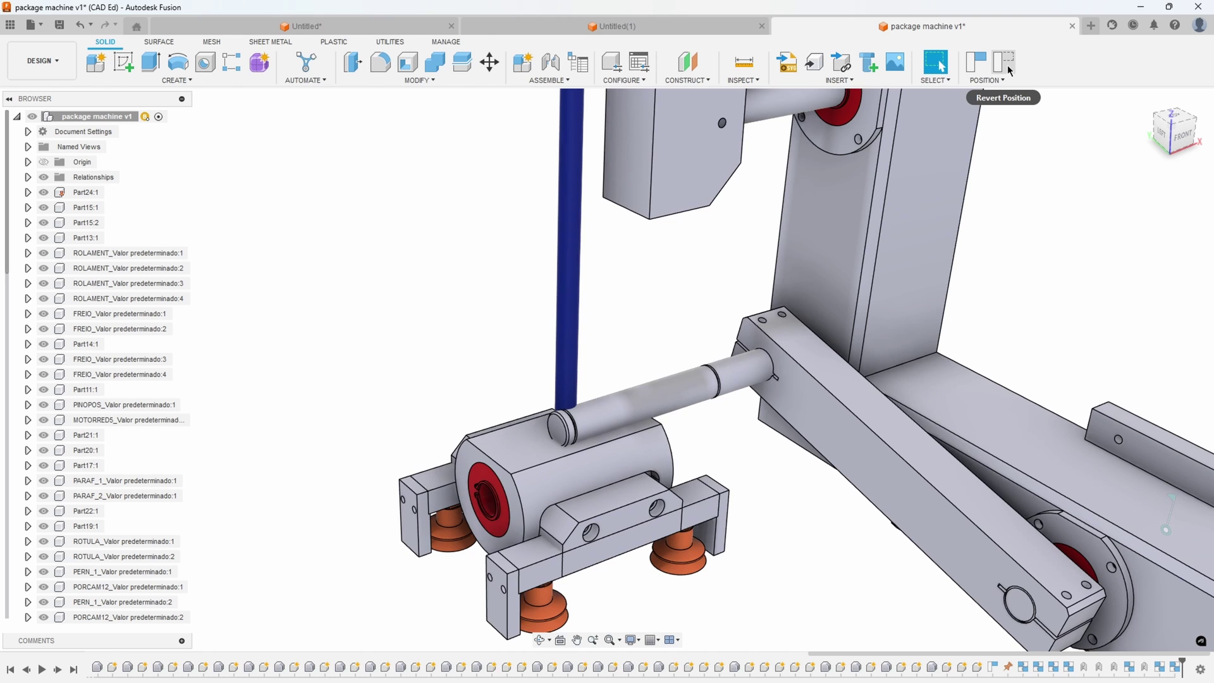
left_click(1005, 64)
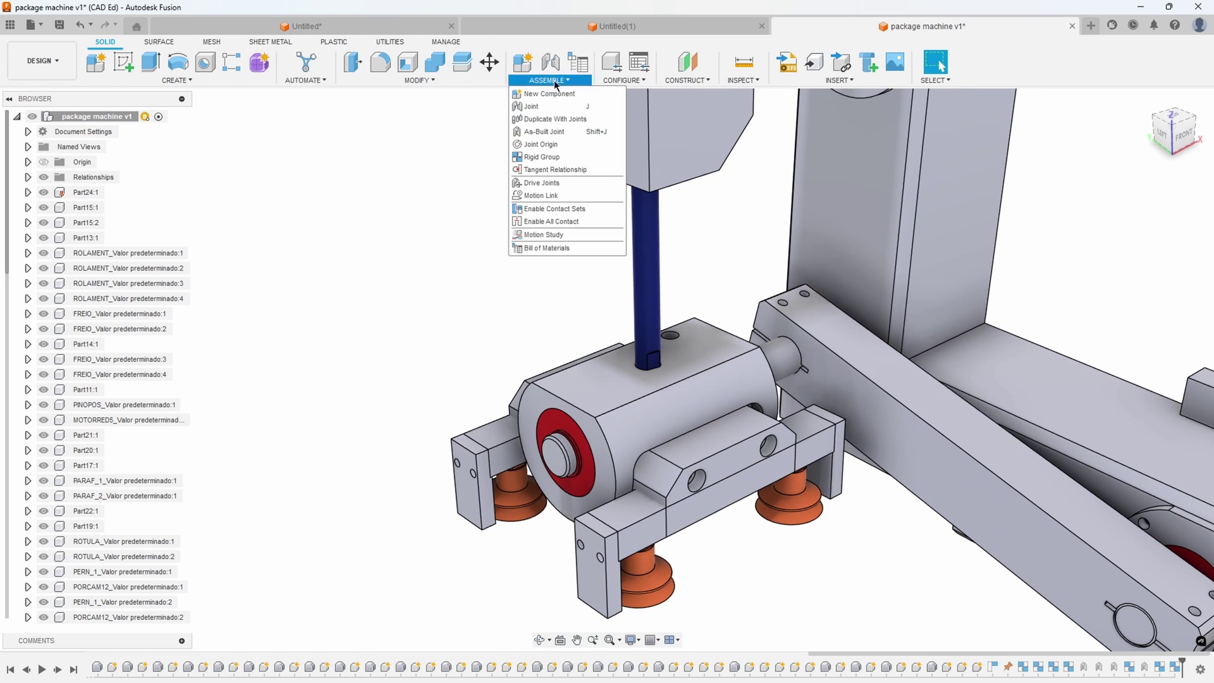
Create a revolute as-built joint between the gripper body and its shaft, with the joint origin at the red bearing's centre.
left_click(548, 132)
scroll(889, 250, "up", 3)
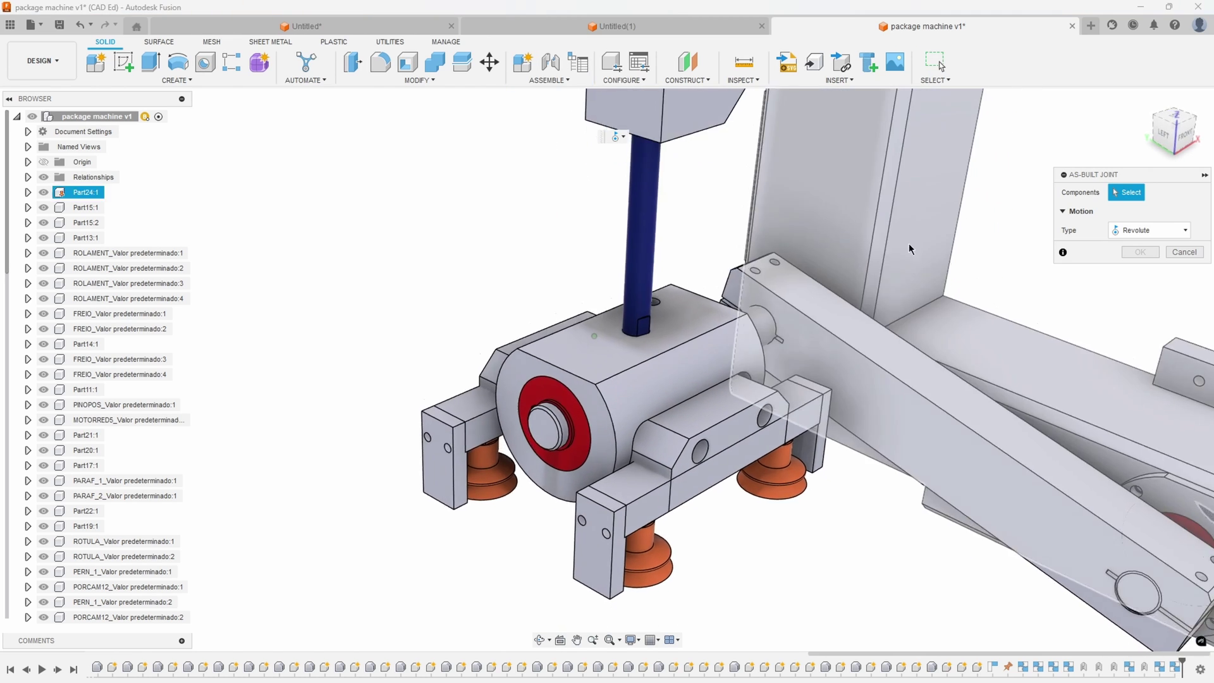
scroll(696, 342, "up", 1)
left_click(567, 323)
middle_click_drag(715, 367, 656, 317, "shift")
left_click(657, 317)
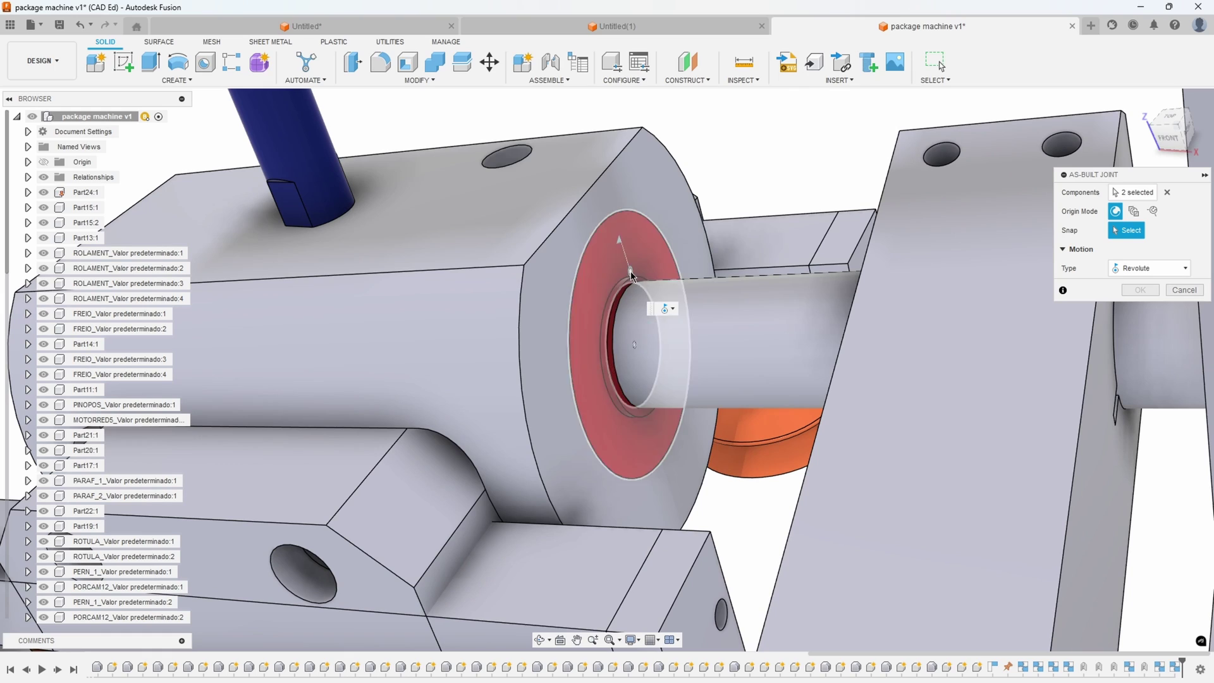
left_click(593, 235)
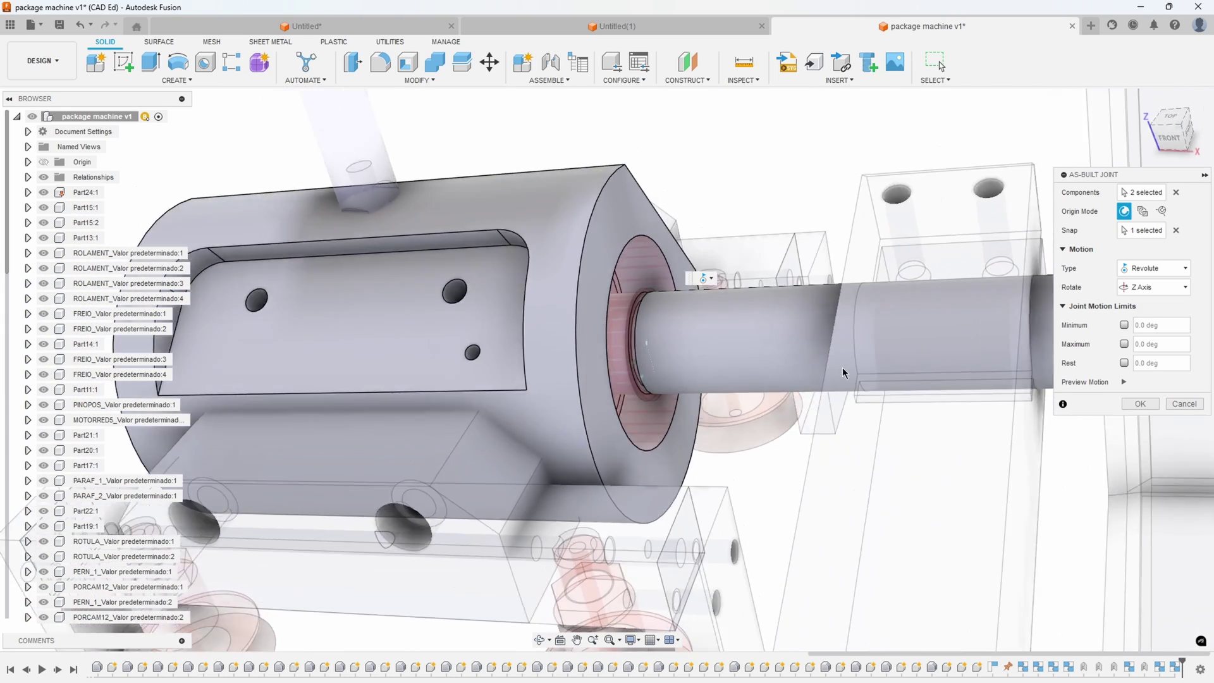
left_click(1142, 418)
Move the lower lever to test how the gripper follows it and how the rod moves relative to the guide block, and revert the position.
middle_click_drag(787, 359, 713, 325, "shift")
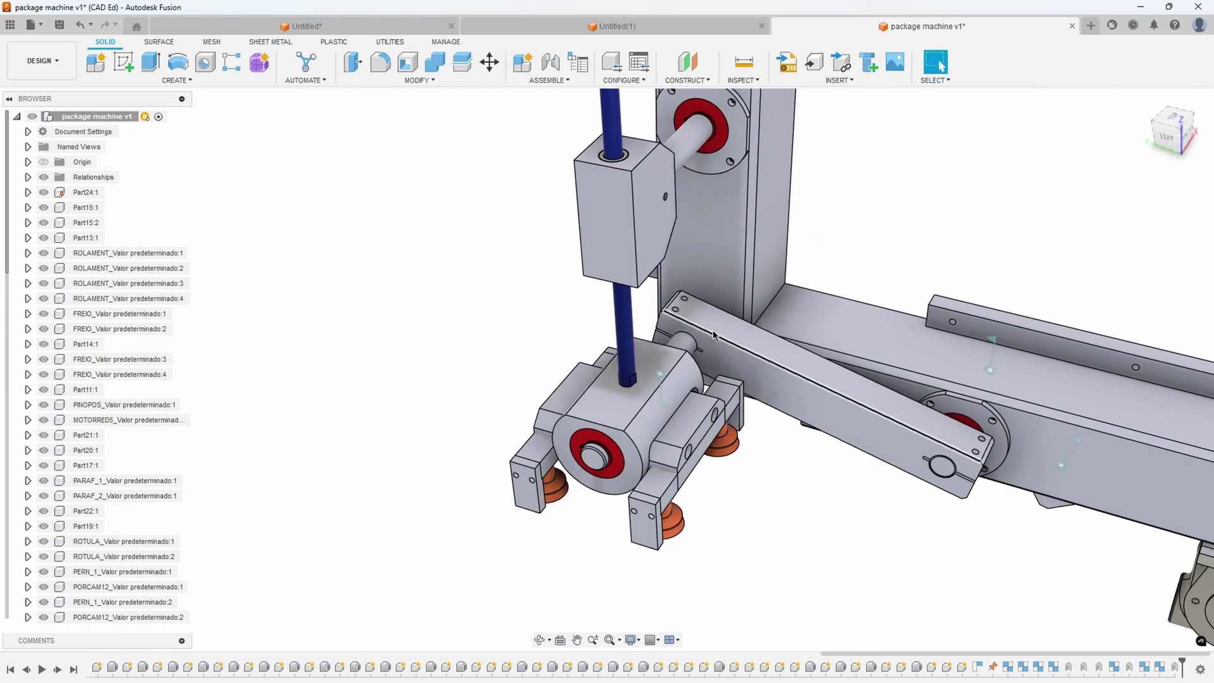
left_click_drag(744, 310, 702, 269)
scroll(707, 267, "down", 2)
middle_click_drag(811, 119, 707, 267)
scroll(639, 331, "up", 3)
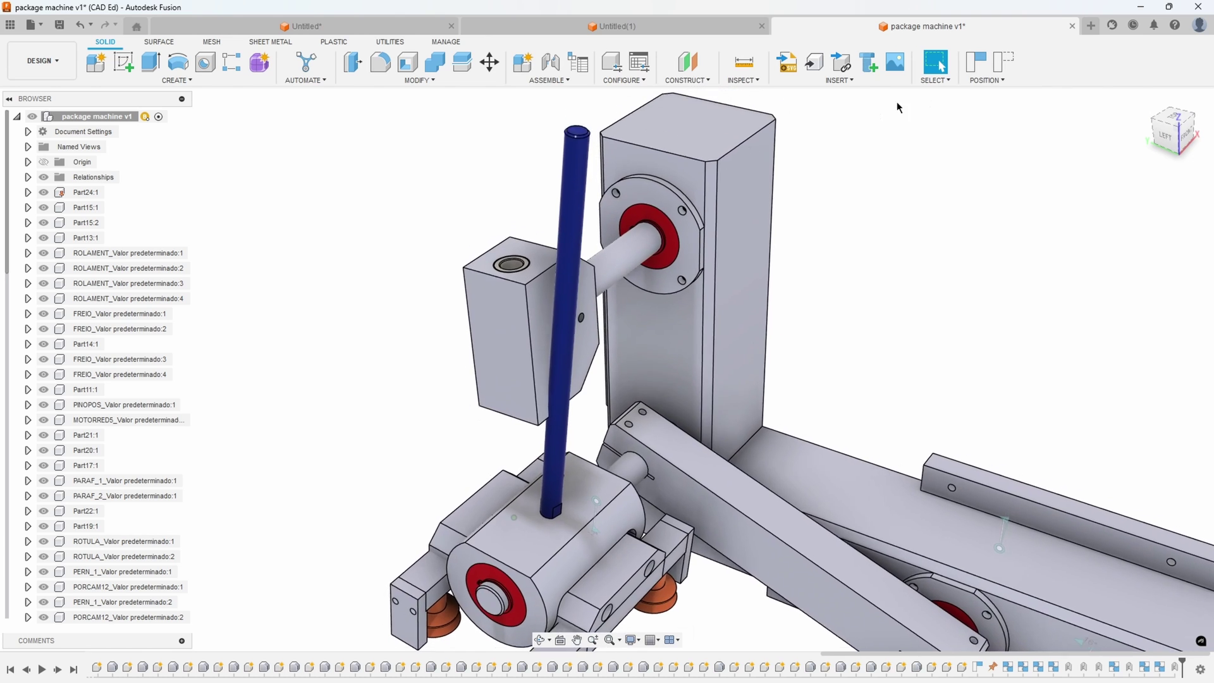
left_click(1008, 65)
Create a rigid group of the guide block (Part11) and the linear bearings at both ends of its rod bore.
scroll(511, 210, "up", 3)
middle_click_drag(515, 105, 560, 113)
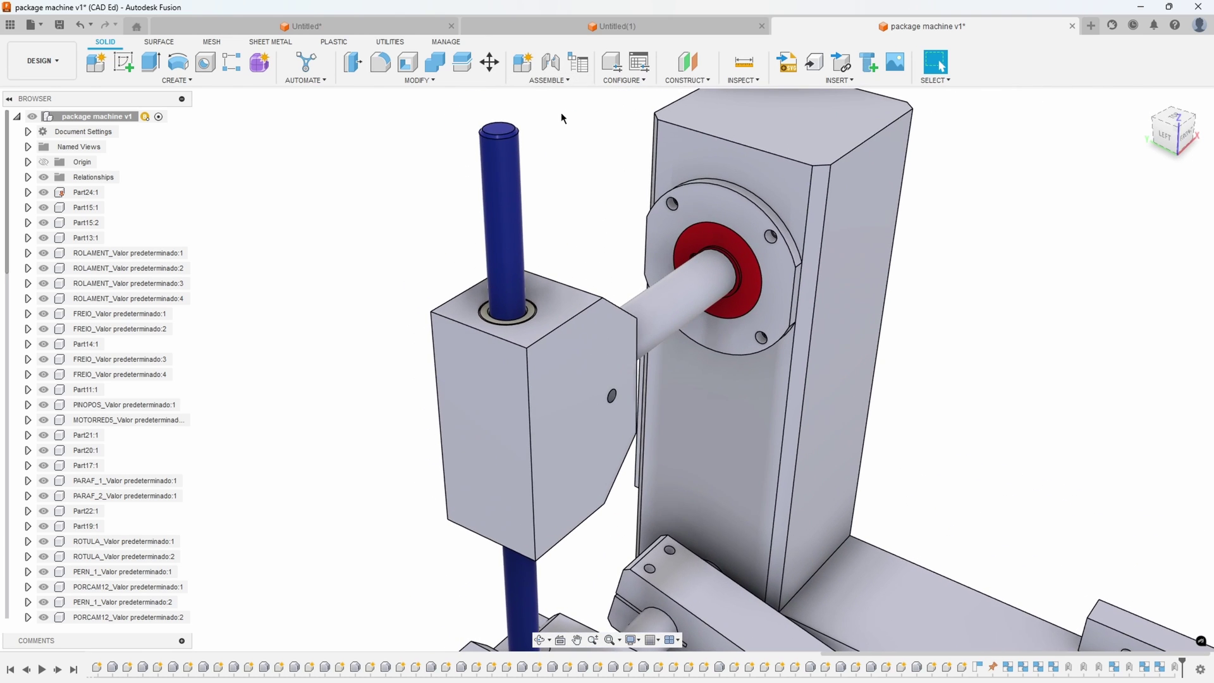
scroll(498, 320, "up", 1)
scroll(521, 397, "down", 5)
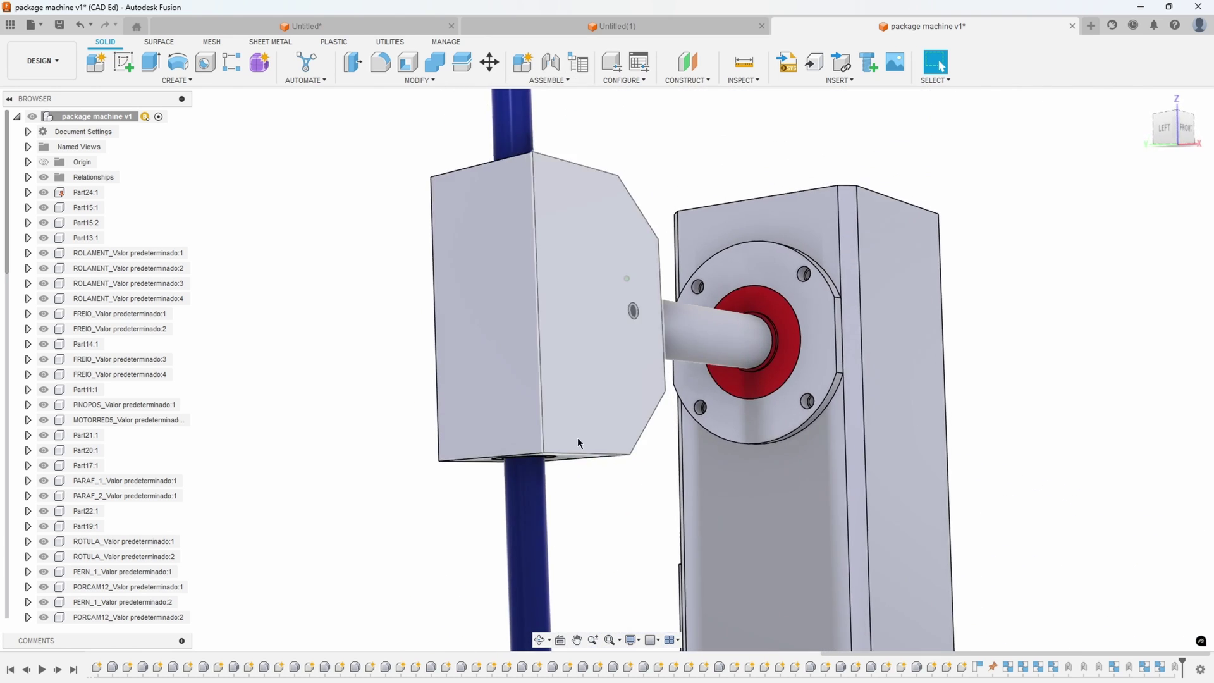
left_click(567, 82)
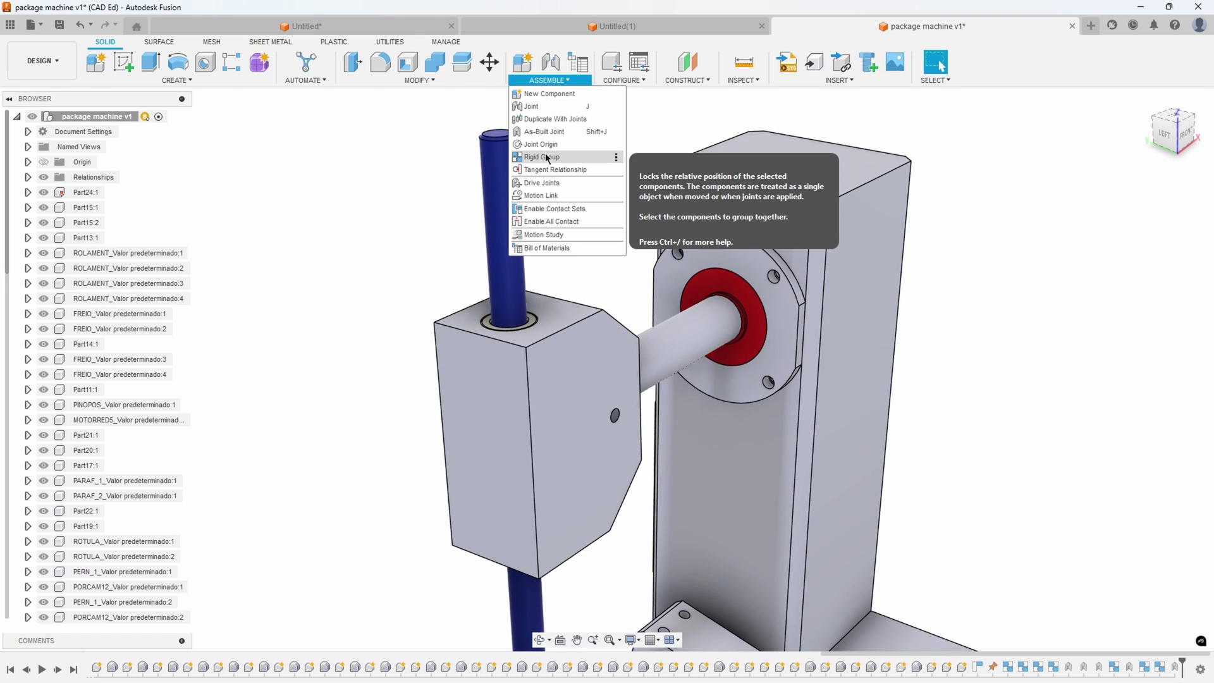
scroll(499, 236, "up", 3)
left_click(501, 184)
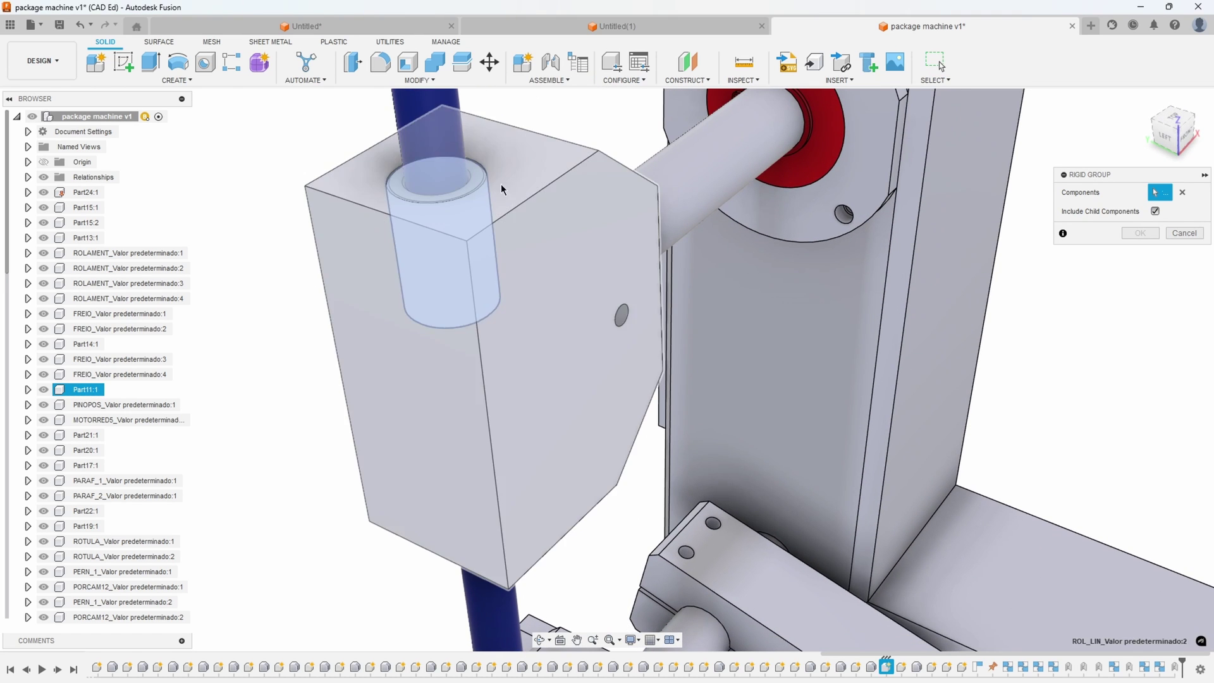
scroll(534, 298, "up", 3)
middle_click_drag(534, 298, 531, 373, "shift")
left_click(560, 256)
middle_click_drag(560, 256, 1037, 329, "shift")
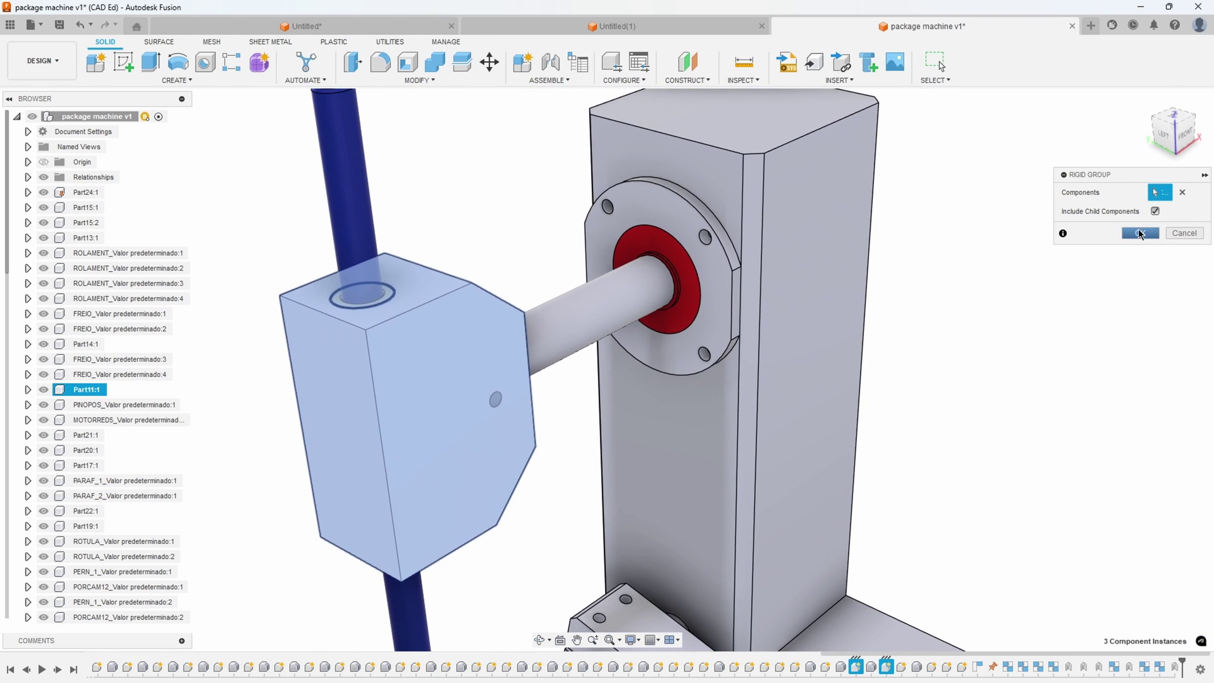
key("Return")
Start another rigid group and select the column's front bearing (ROLAMENT:3), its retaining ring (FREIO:4) and the flanged housing (Part15:2).
right_click_drag(1053, 343, 1058, 152)
scroll(784, 260, "up", 2)
scroll(696, 240, "up", 2)
left_click(583, 295)
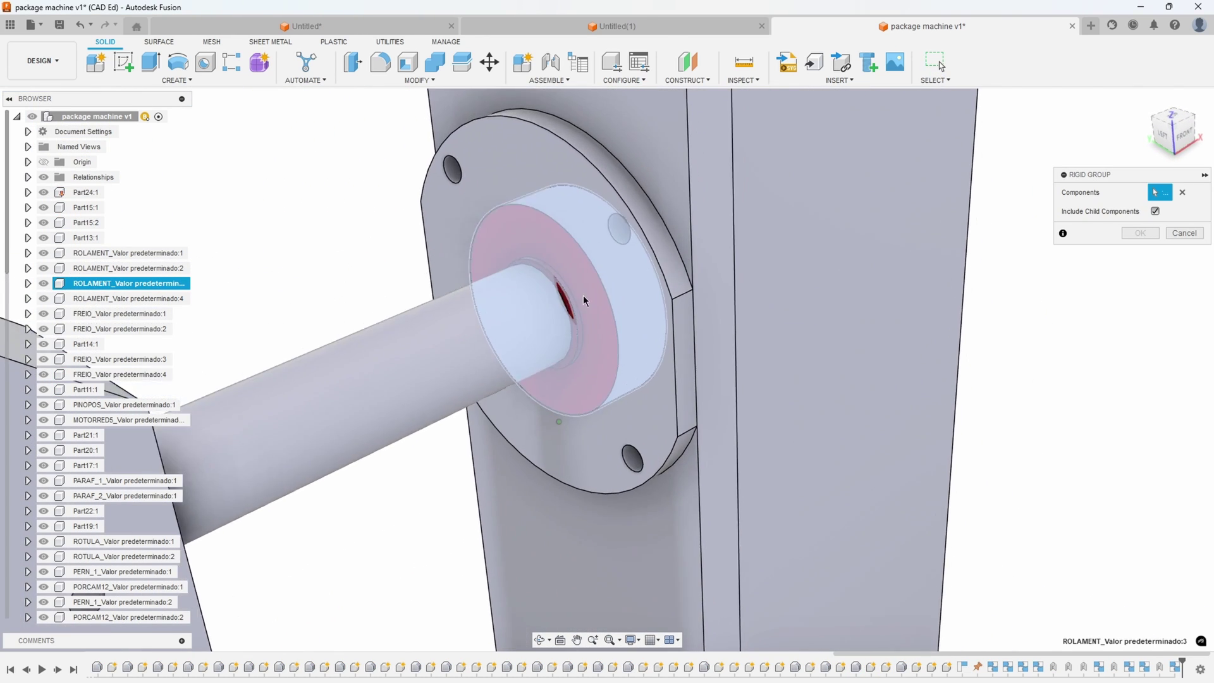
left_click(542, 272)
left_click(555, 154)
scroll(656, 321, "down", 3)
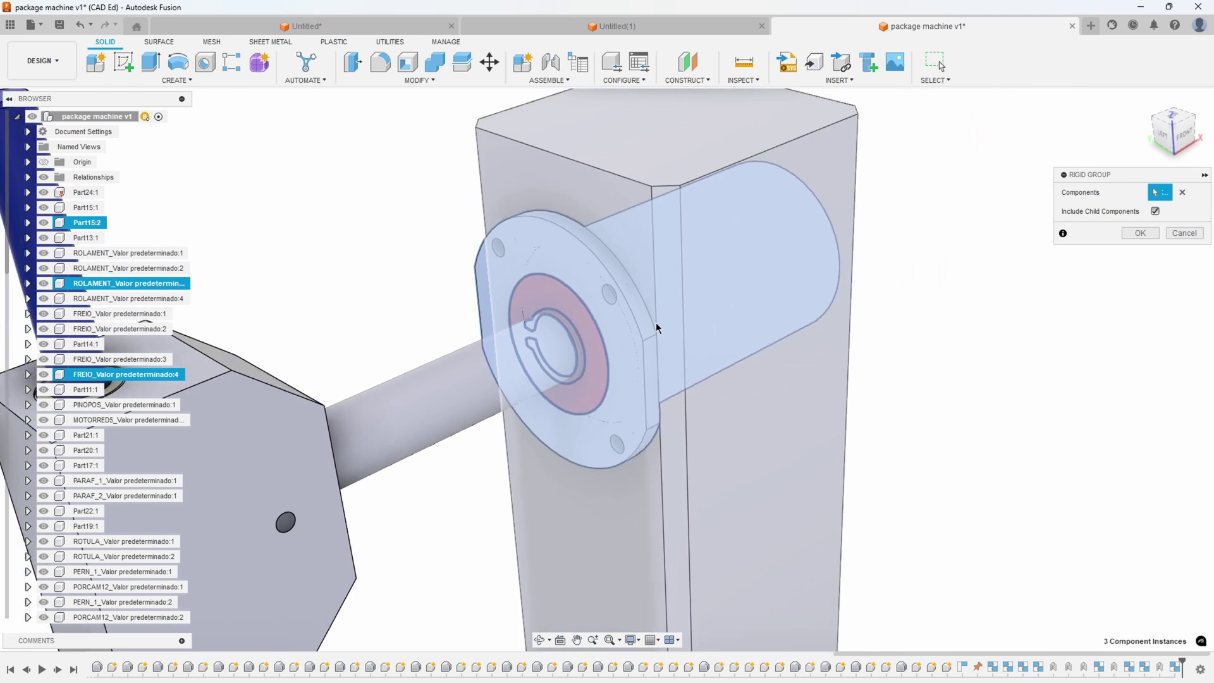
Add the housing's rear bearing, rear retaining ring and the column (Part24) to the selection and create the rigid group.
middle_click_drag(655, 321, 644, 296, "shift")
scroll(644, 296, "up", 3)
left_click(629, 229)
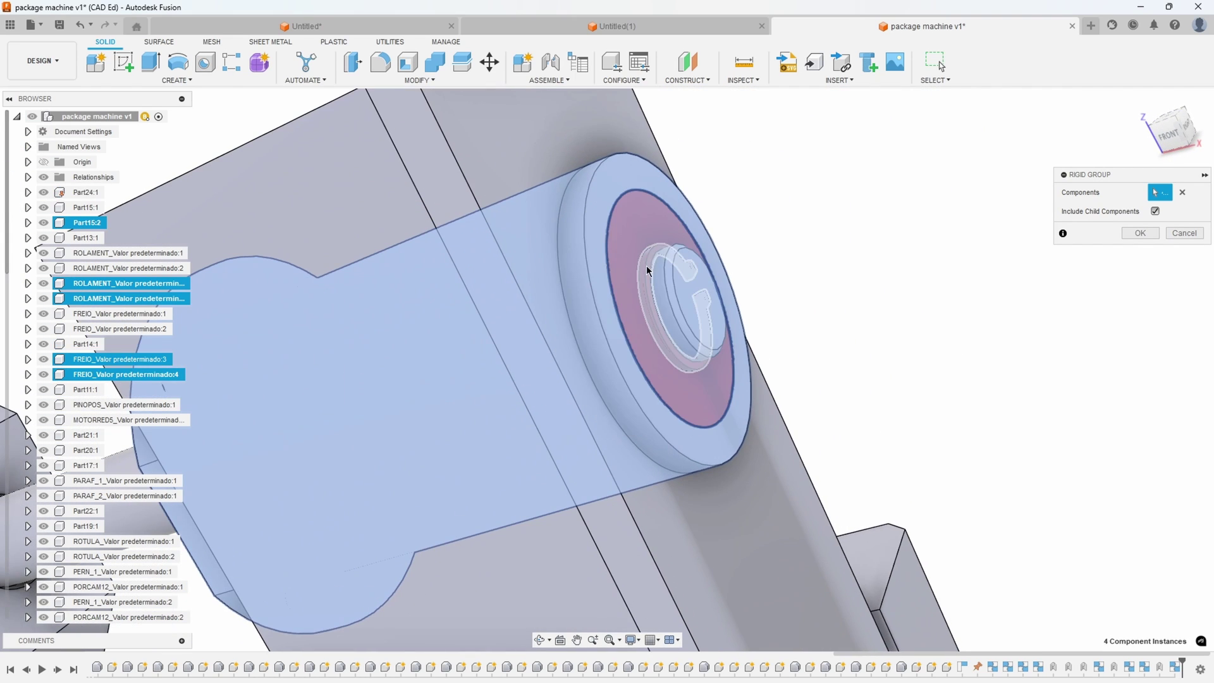
left_click(647, 266)
scroll(632, 232, "down", 1)
scroll(632, 234, "down", 4)
middle_click_drag(672, 241, 547, 222, "shift")
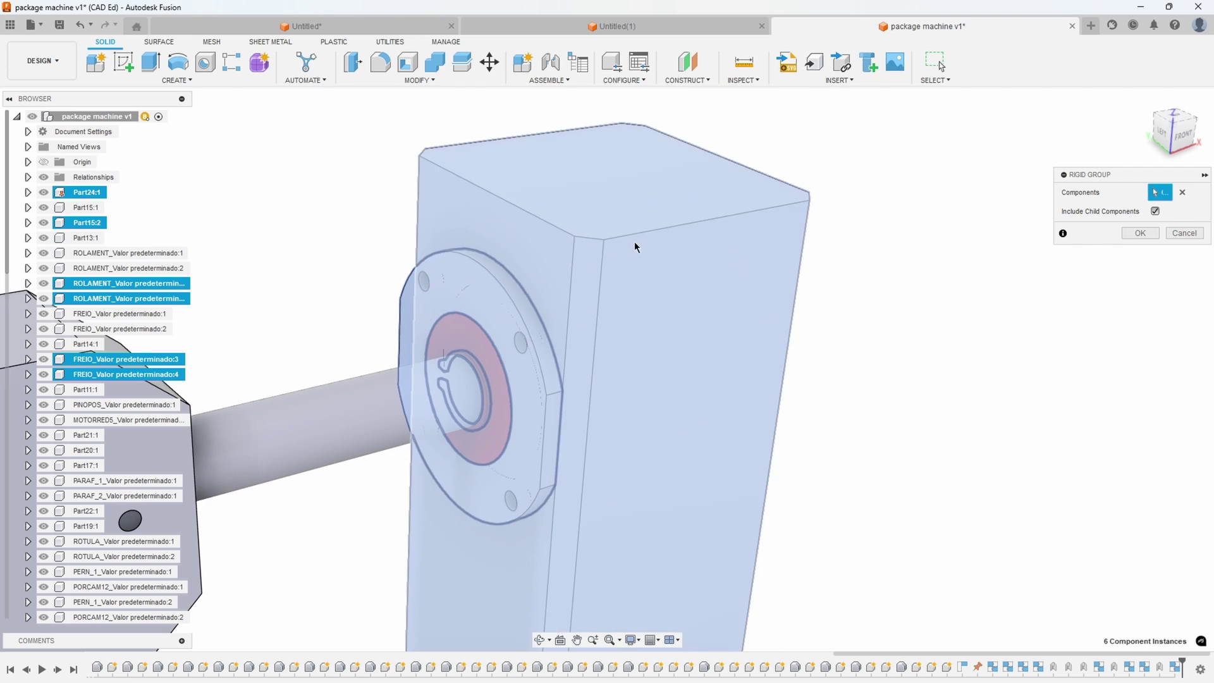
scroll(571, 234, "down", 3)
left_click(1140, 233)
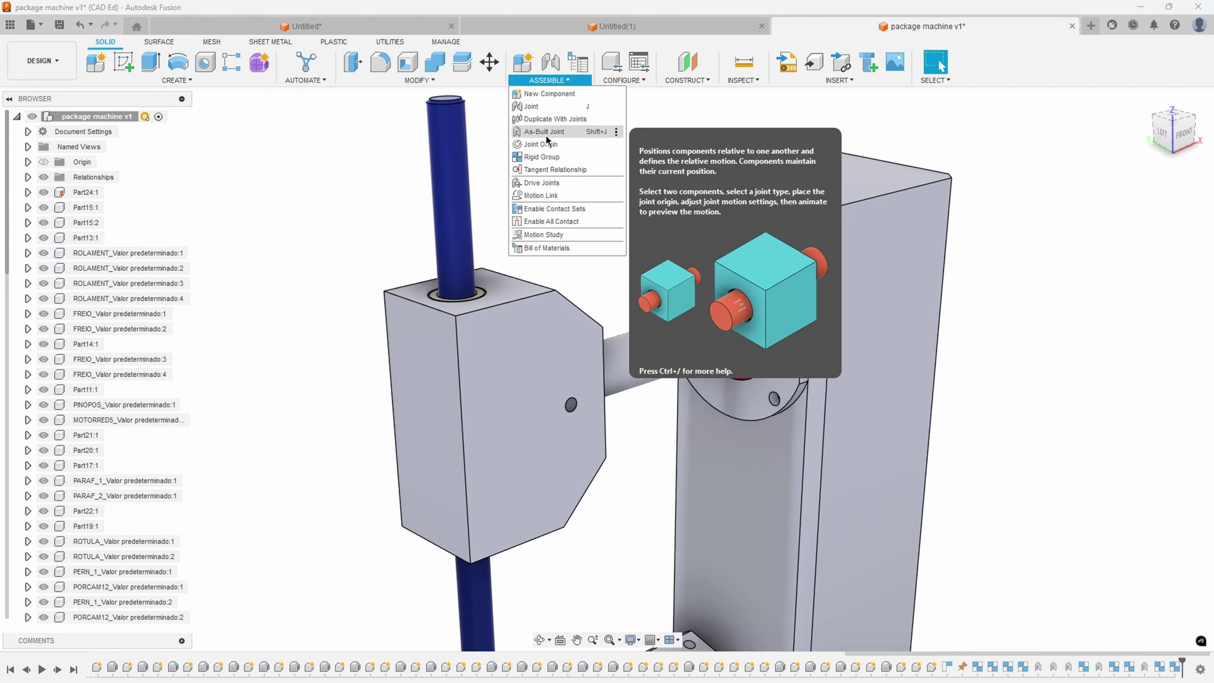
Create a revolute as-built joint between the upper shaft (Part14) and the column's front bearing, with the joint origin at the bearing centre.
left_click(548, 135)
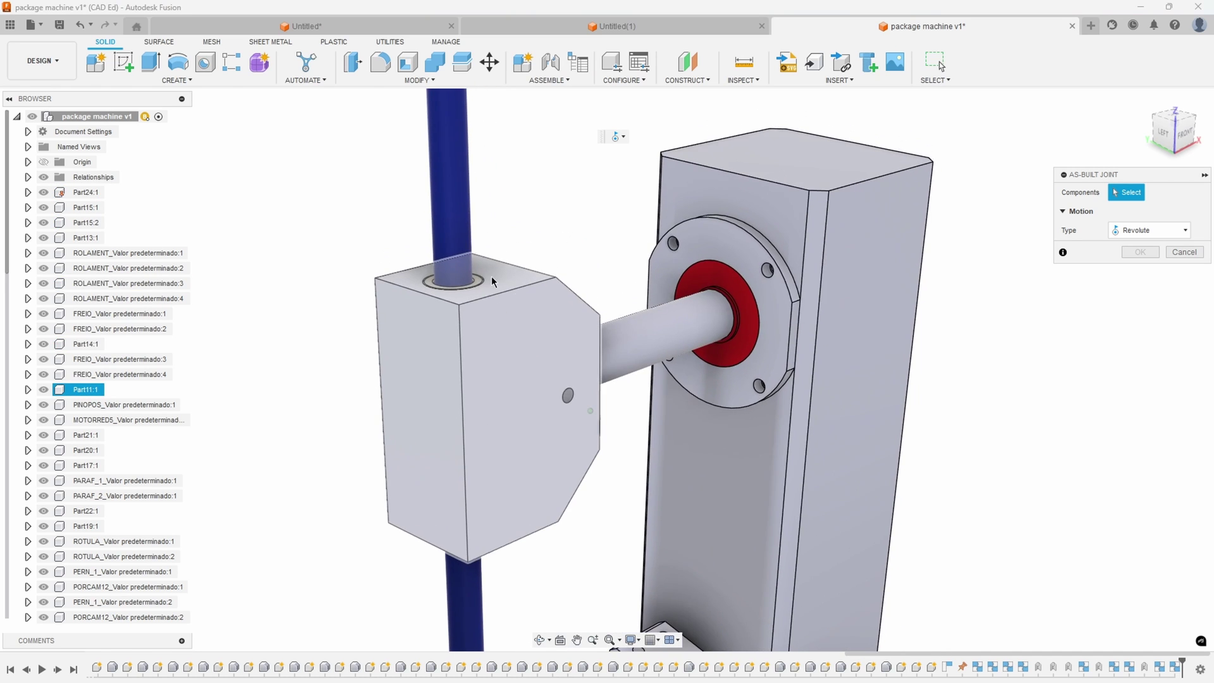
scroll(650, 319, "up", 2)
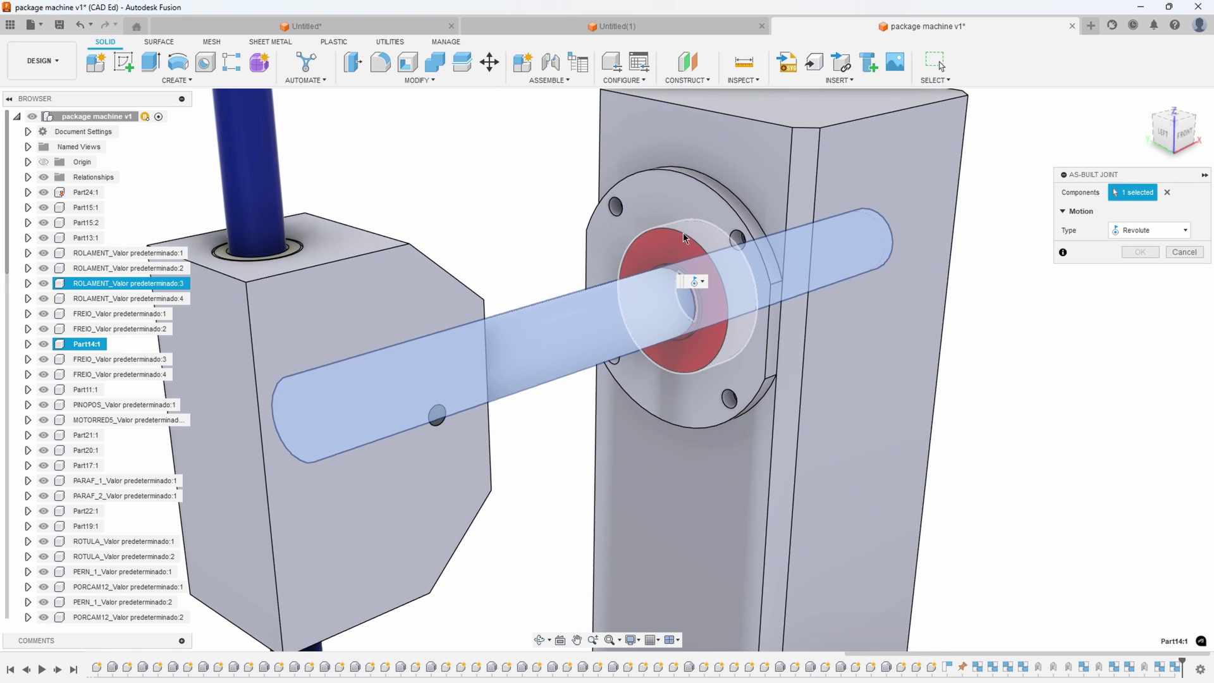
left_click(666, 238)
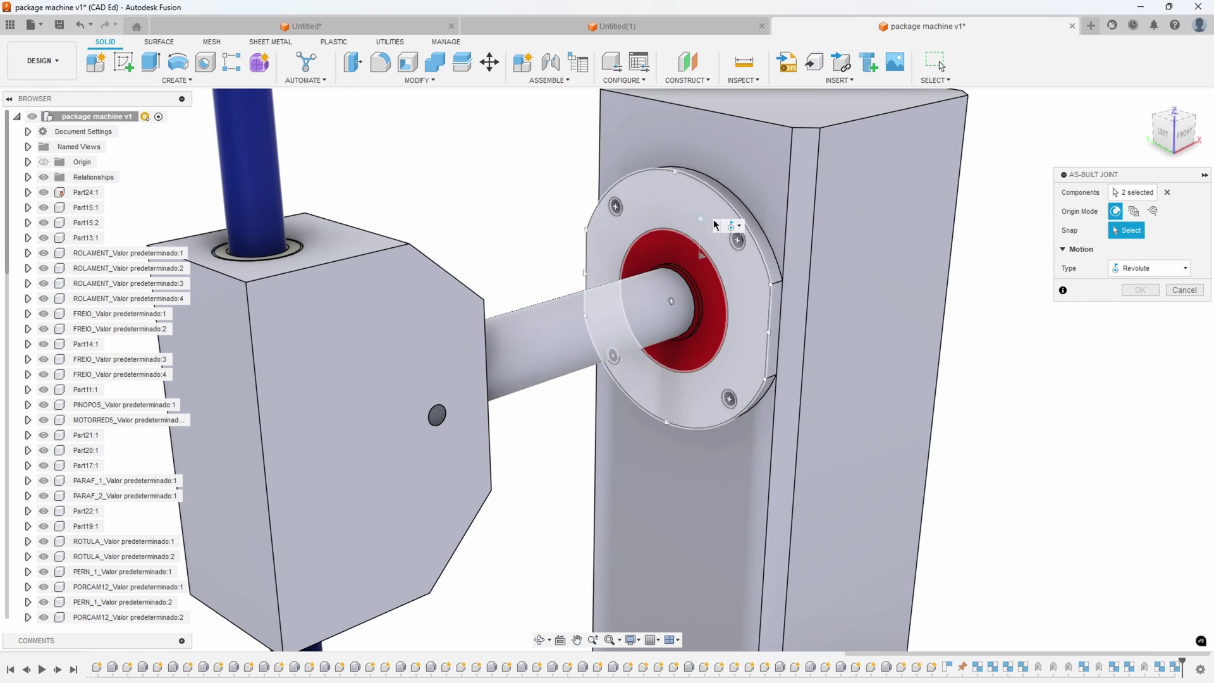
left_click(677, 240)
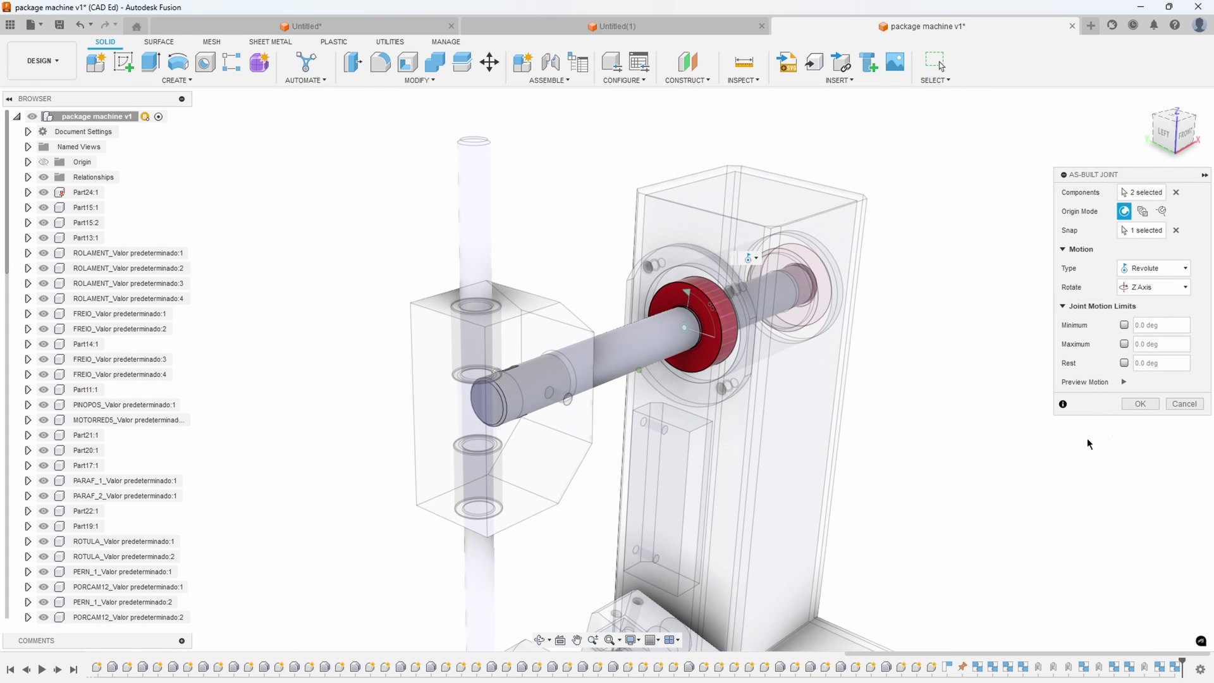
left_click(1129, 405)
Create a slider as-built joint between the guide block (Part11) and the blue rod, sliding along the Z axis.
key("shift+j")
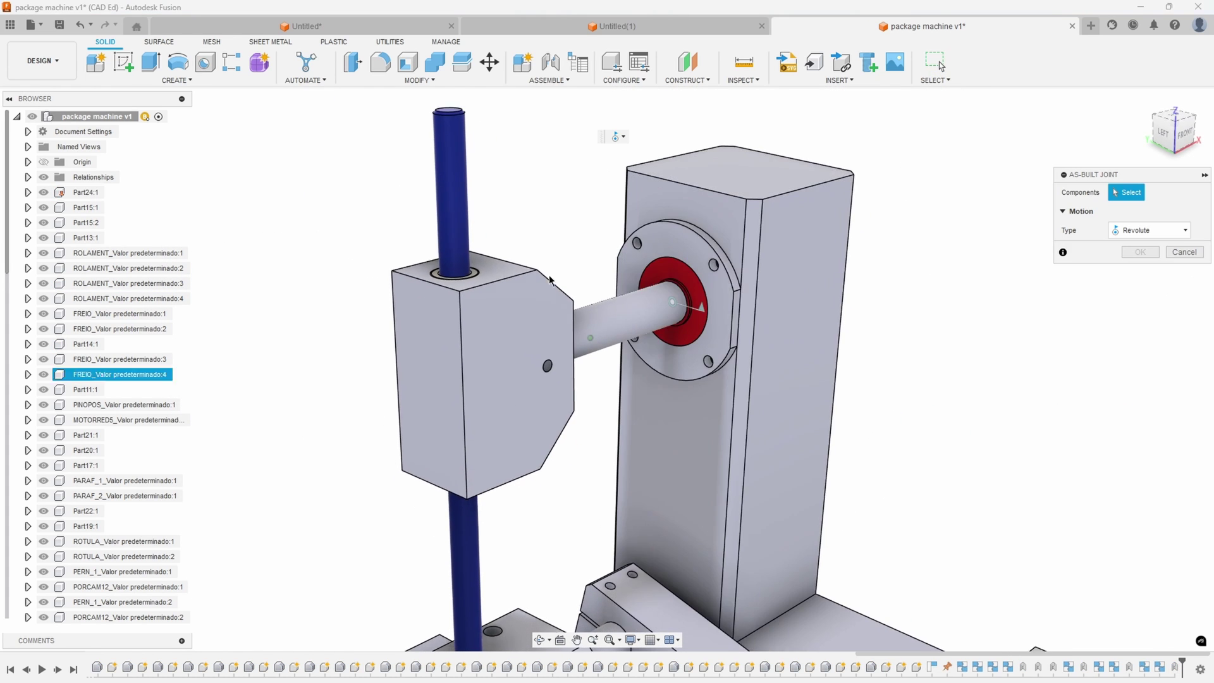
scroll(481, 316, "up", 2)
middle_click_drag(496, 352, 477, 366)
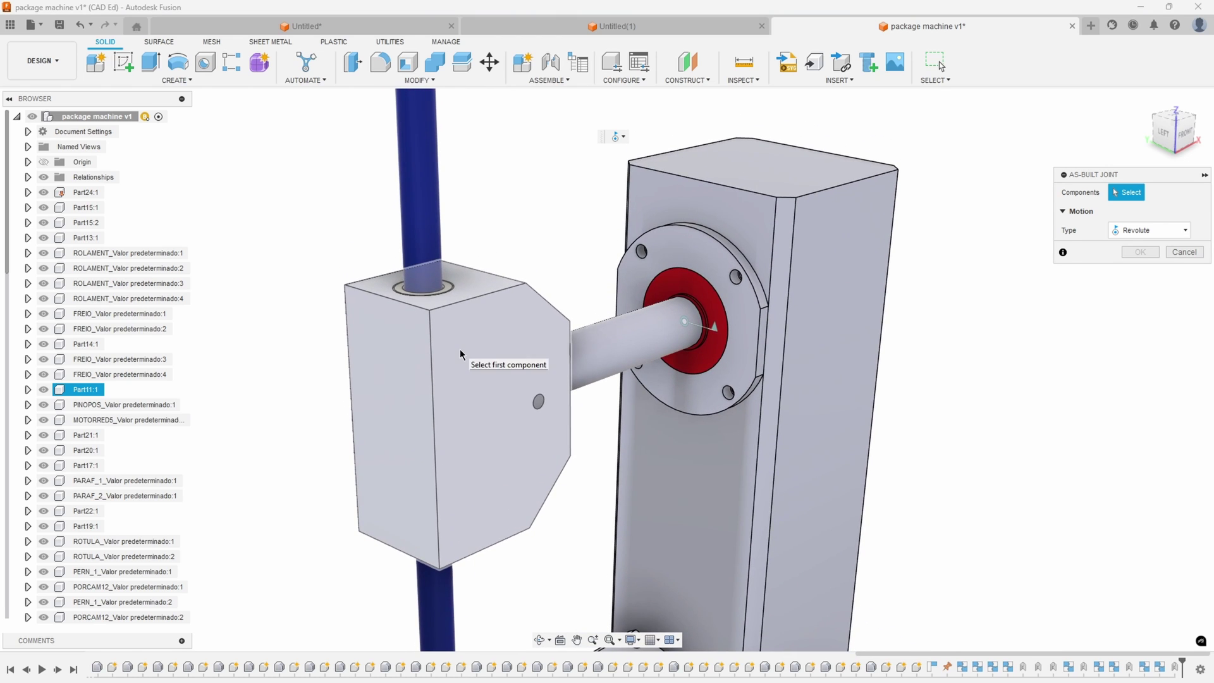
left_click(515, 409)
left_click(438, 245)
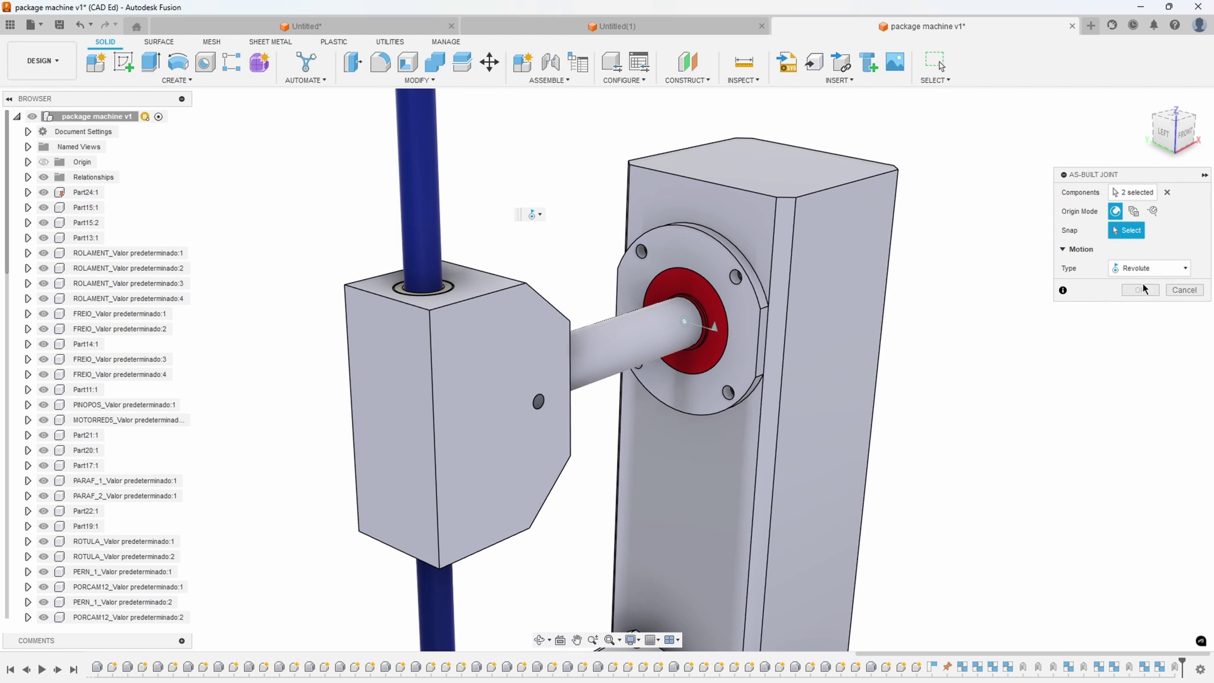
left_click(1155, 272)
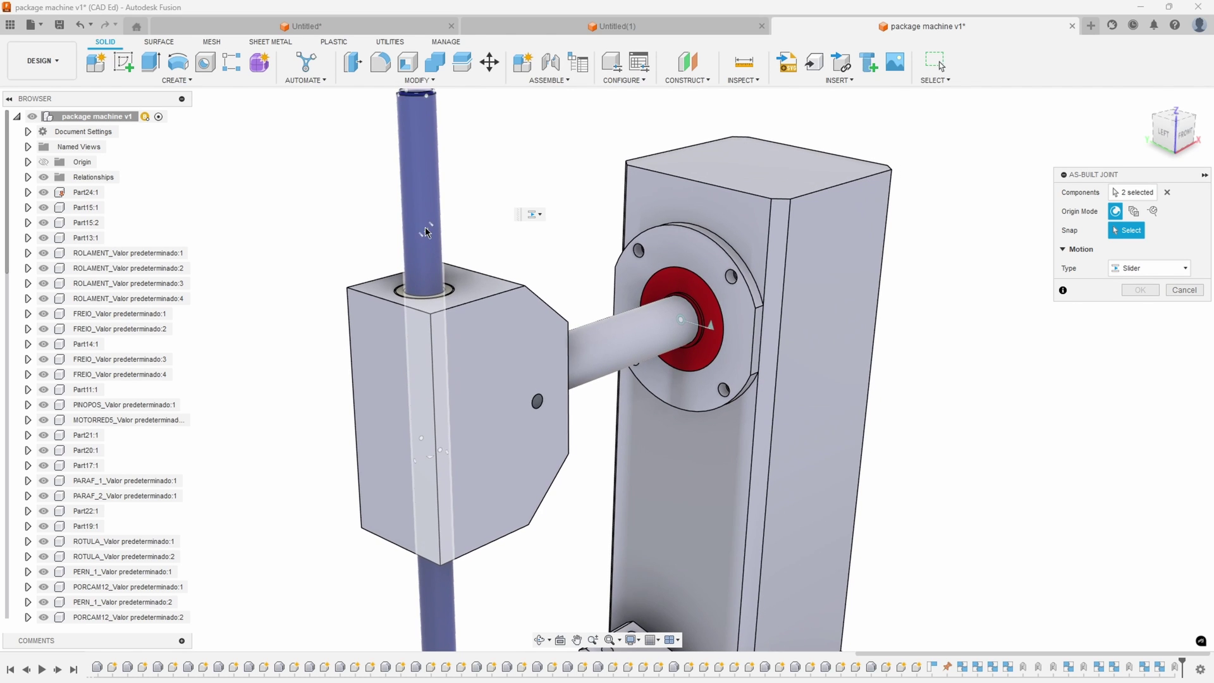
left_click(431, 459)
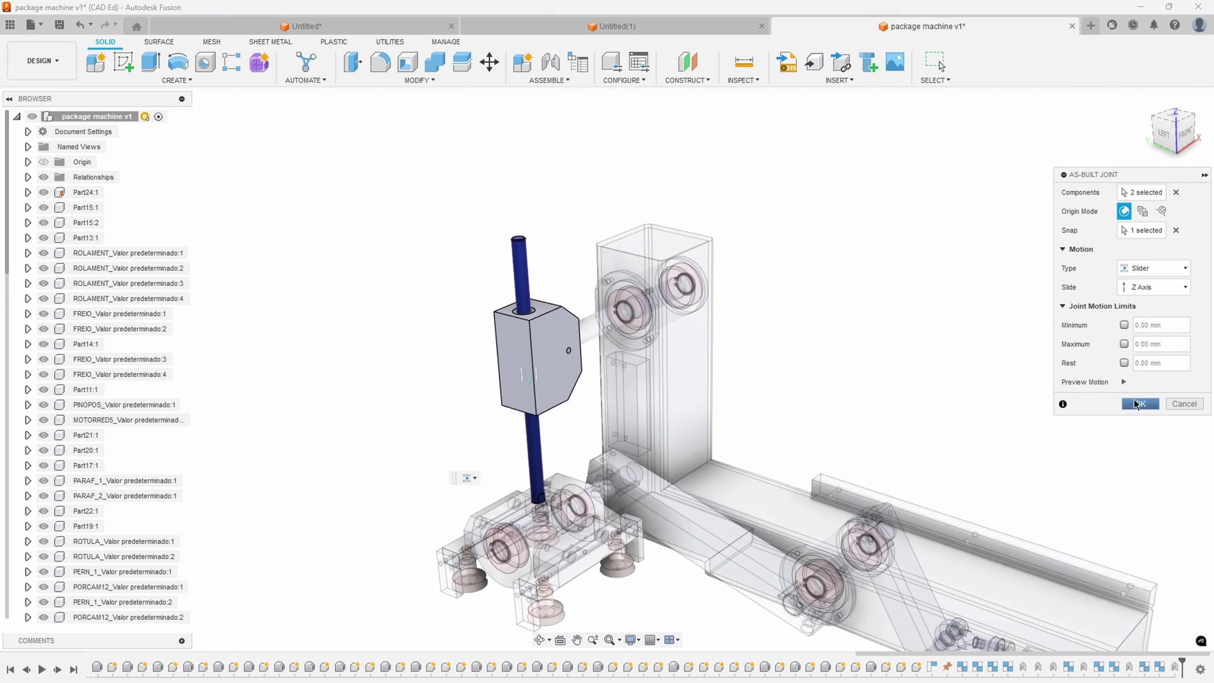
left_click(1140, 403)
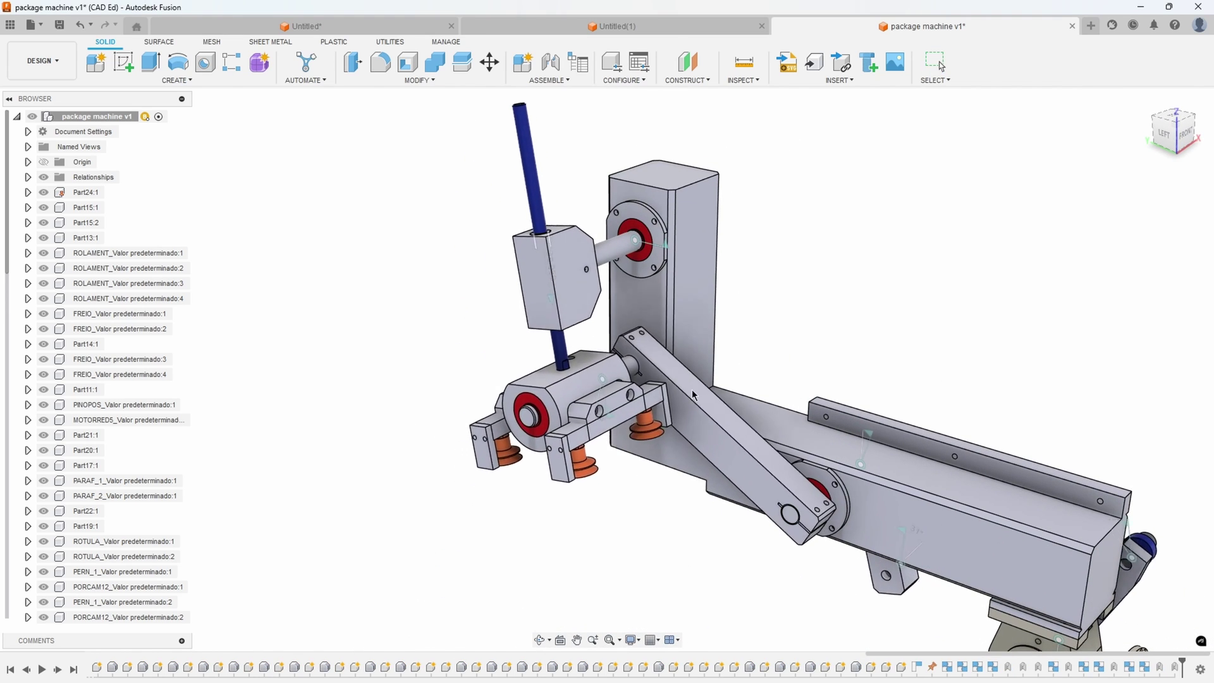
Drive the lever and motor crank to test the linkage, check the guide block against the upper shaft, and revert the position.
left_click_drag(806, 437, 656, 398)
scroll(656, 398, "down", 3)
middle_click_drag(656, 398, 524, 531, "shift")
scroll(519, 519, "up", 3)
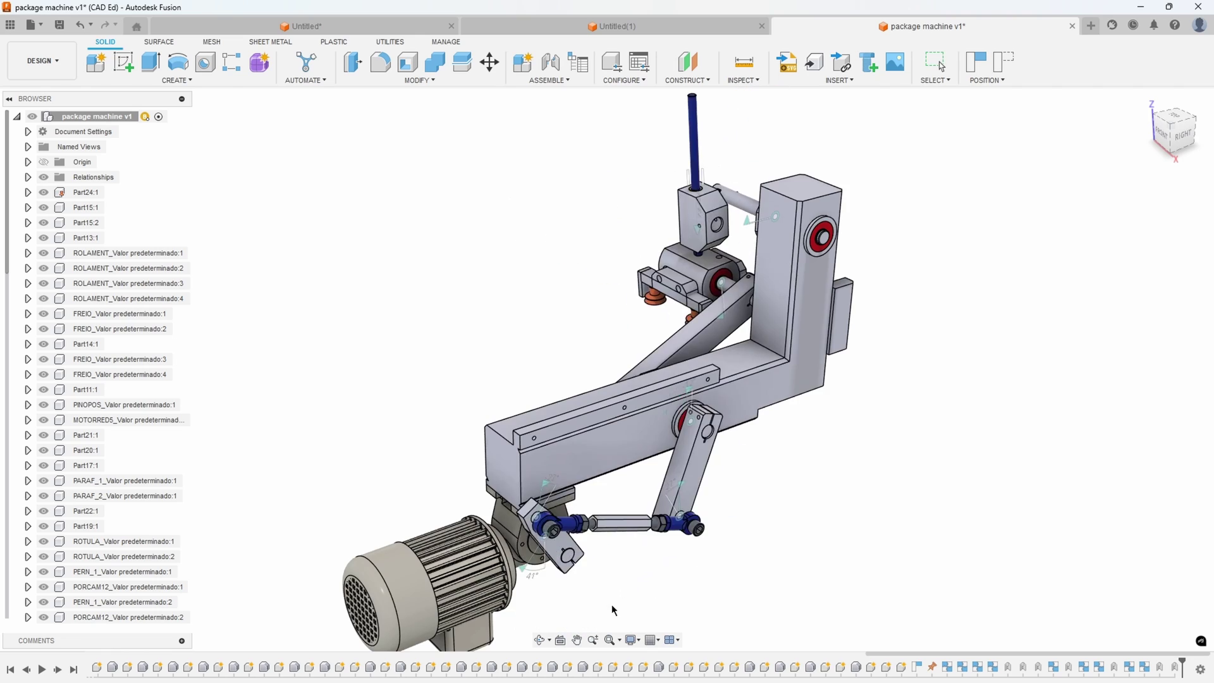
scroll(604, 490, "down", 3)
scroll(602, 484, "up", 5)
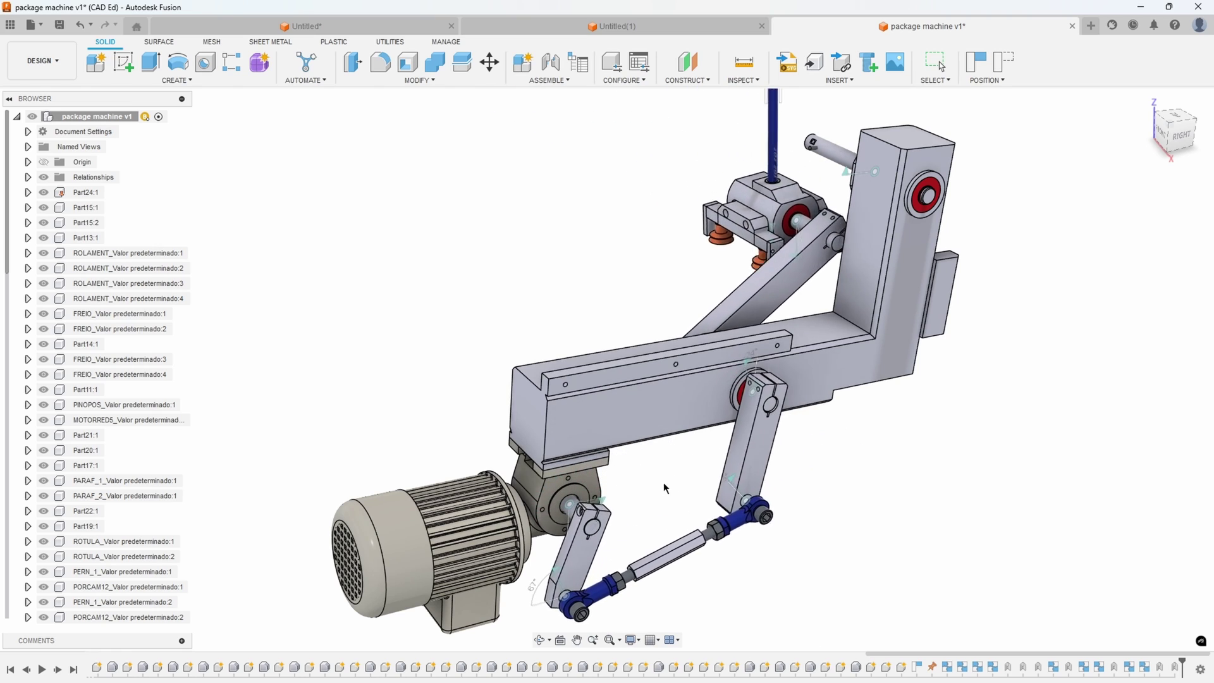
scroll(776, 277, "up", 5)
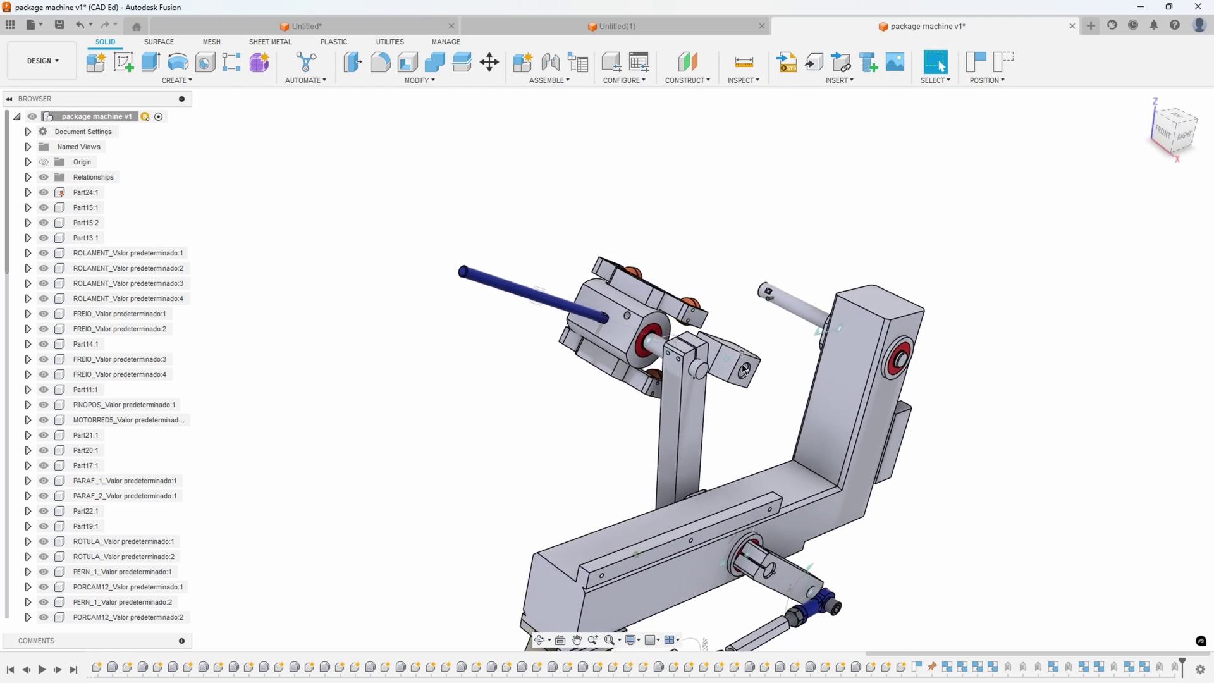
scroll(827, 348, "up", 2)
left_click(1003, 67)
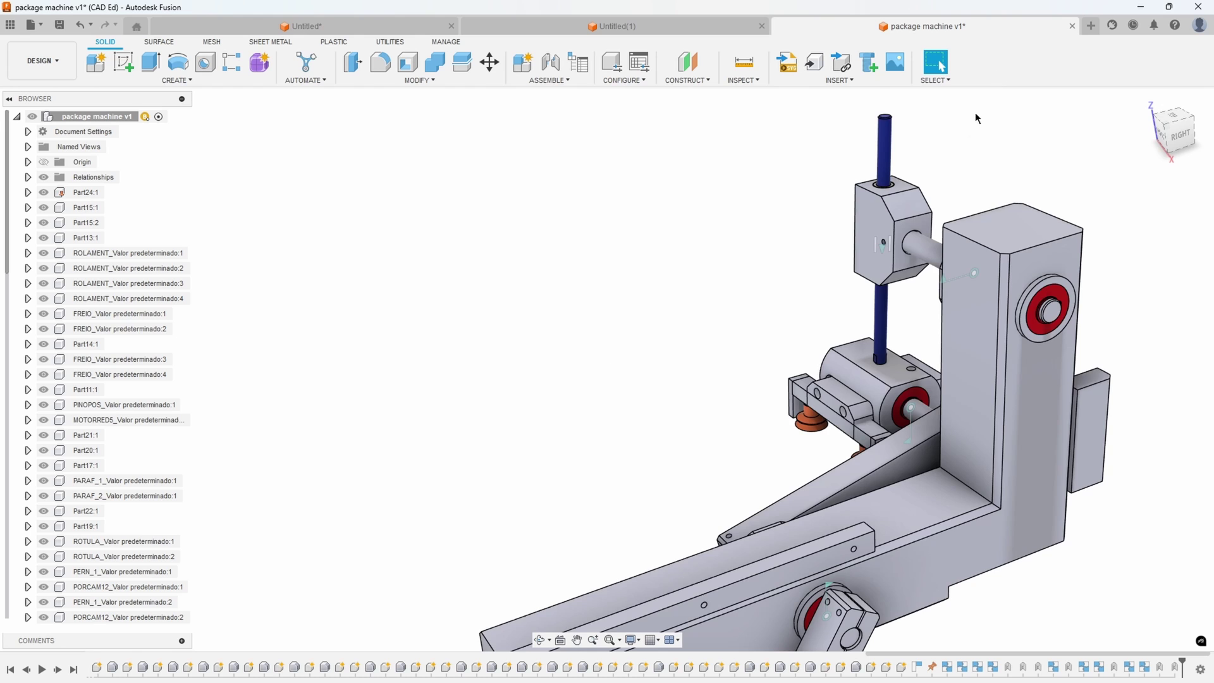
Rotate the motor crank again, inspect the connection between guide block and upper shaft up close, and revert the position.
scroll(953, 238, "down", 4)
middle_click_drag(591, 623, 536, 546)
scroll(536, 545, "down", 1)
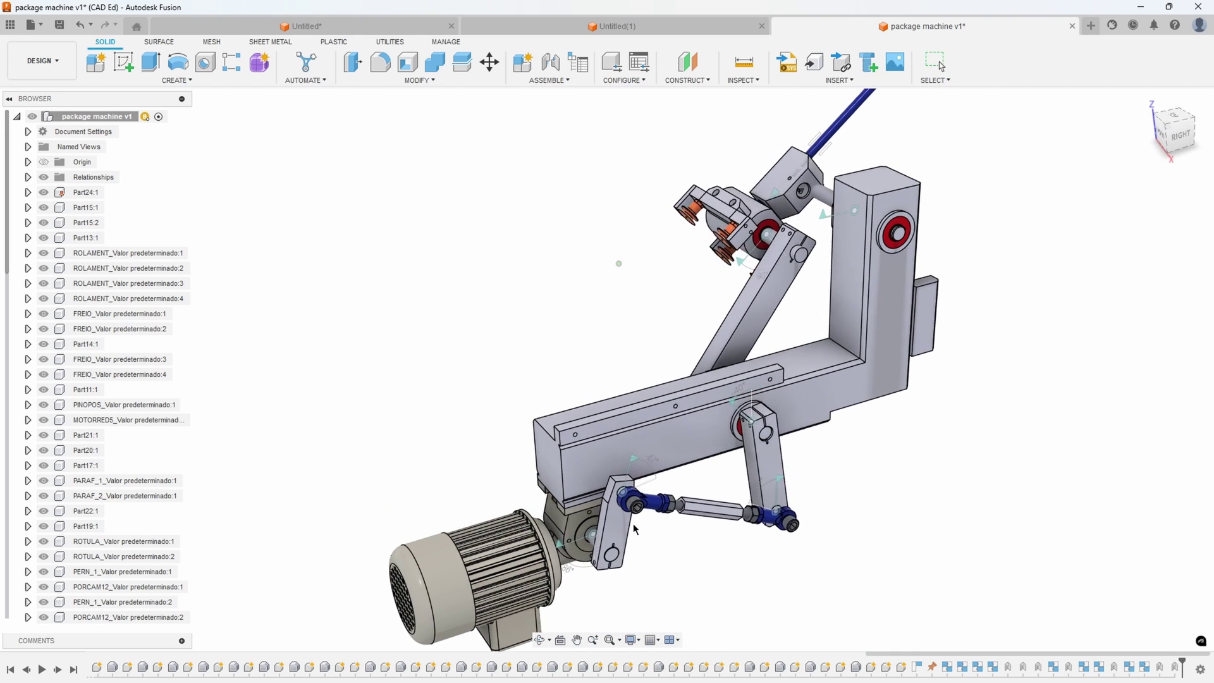
scroll(747, 253, "up", 5)
scroll(965, 292, "up", 1)
middle_click_drag(965, 292, 621, 261, "shift")
scroll(811, 309, "up", 2)
middle_click_drag(696, 278, 756, 310, "shift")
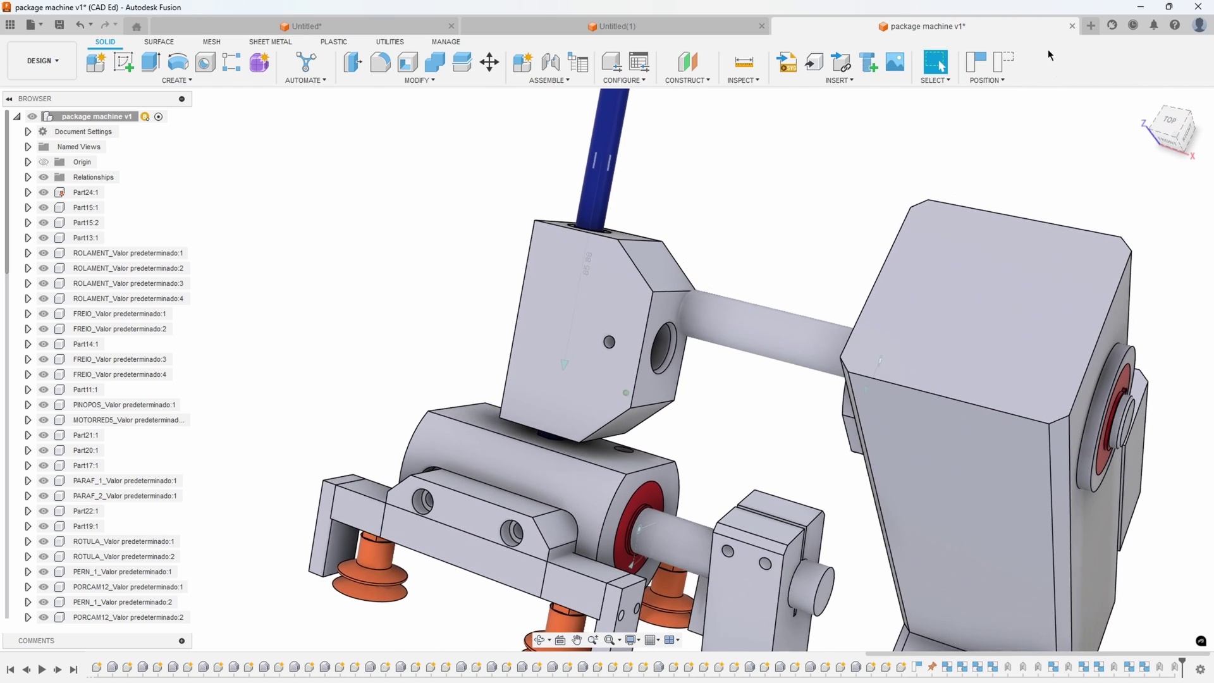
left_click(1003, 68)
Create a rigid group of the guide block (Part11) and the upper shaft (Part14).
middle_click_drag(936, 127, 779, 197, "shift")
scroll(882, 174, "up", 2)
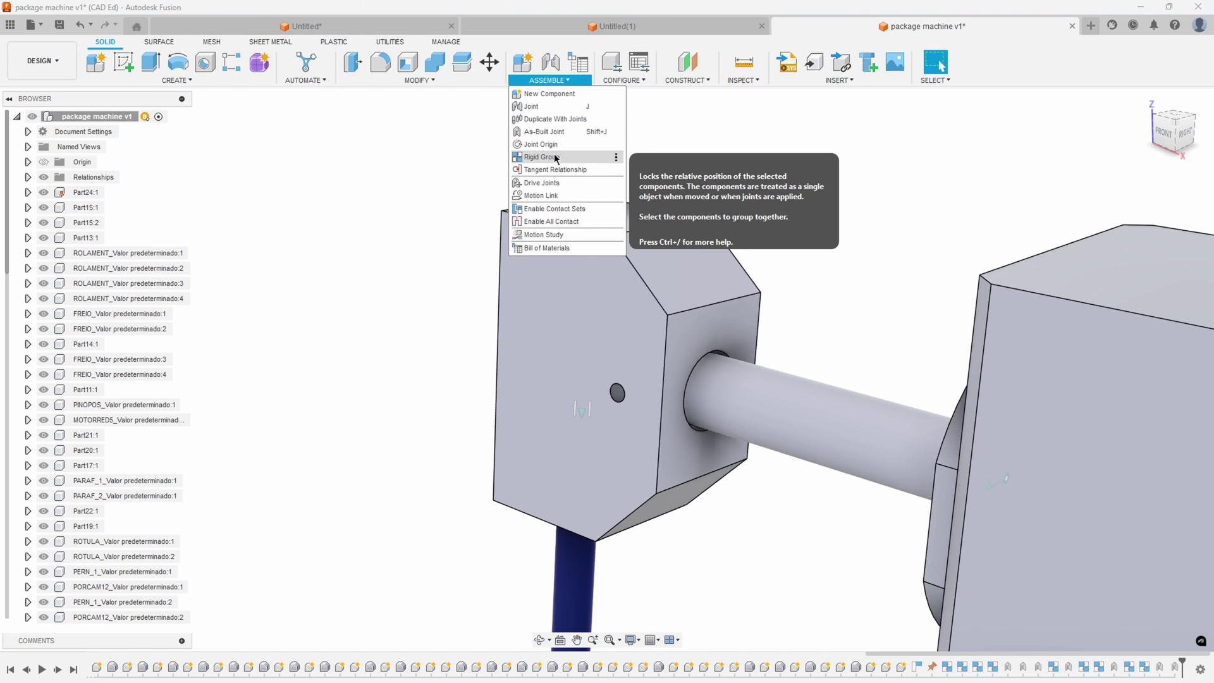
left_click(554, 158)
middle_click_drag(661, 278, 650, 306, "shift")
scroll(709, 294, "up", 2)
left_click(711, 295)
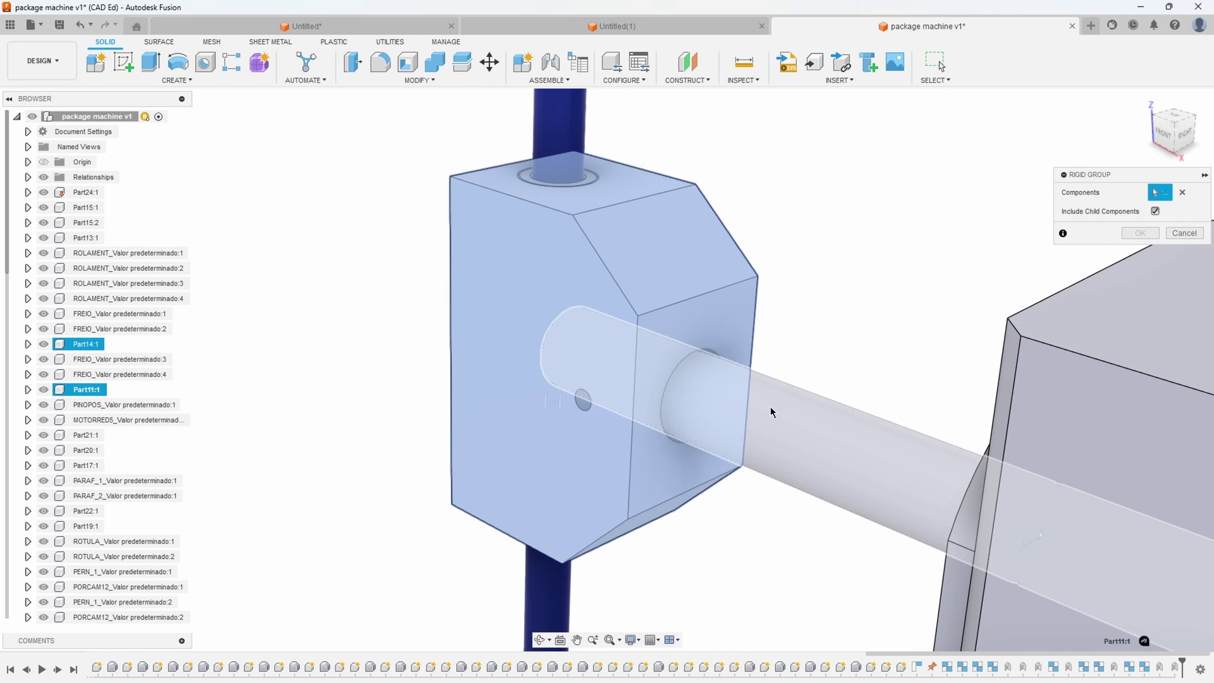
left_click(771, 406)
left_click(1140, 232)
scroll(845, 359, "down", 5)
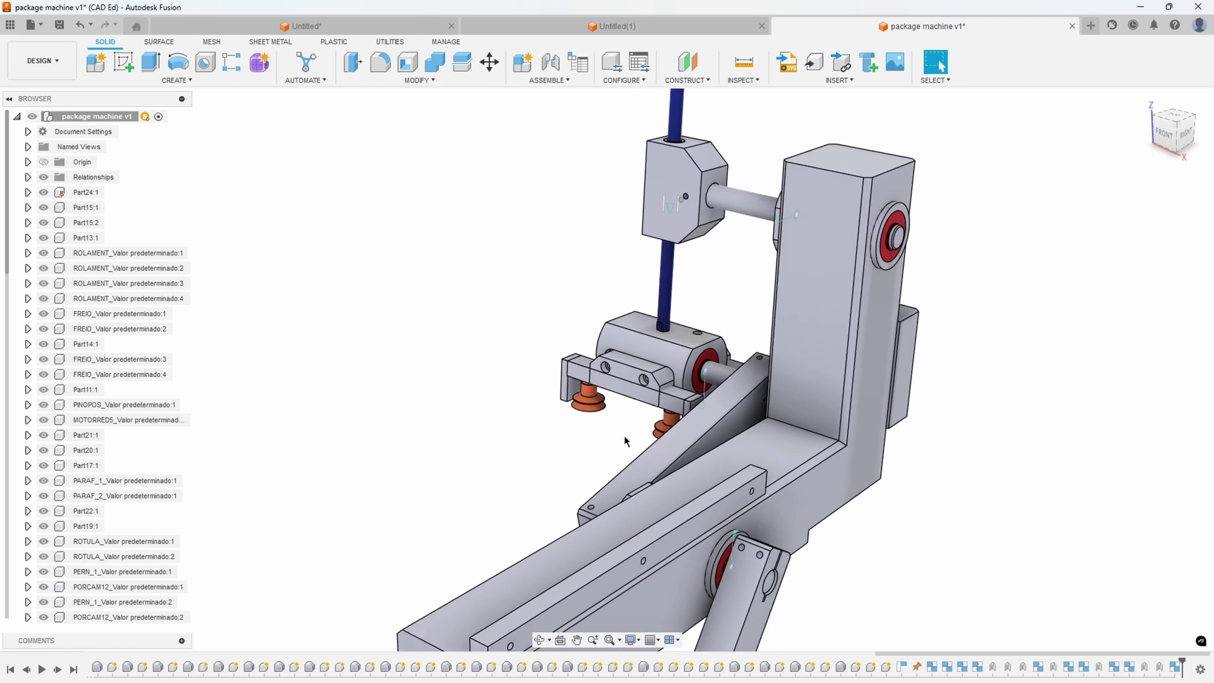
scroll(641, 441, "down", 3)
middle_click_drag(642, 441, 576, 528, "shift")
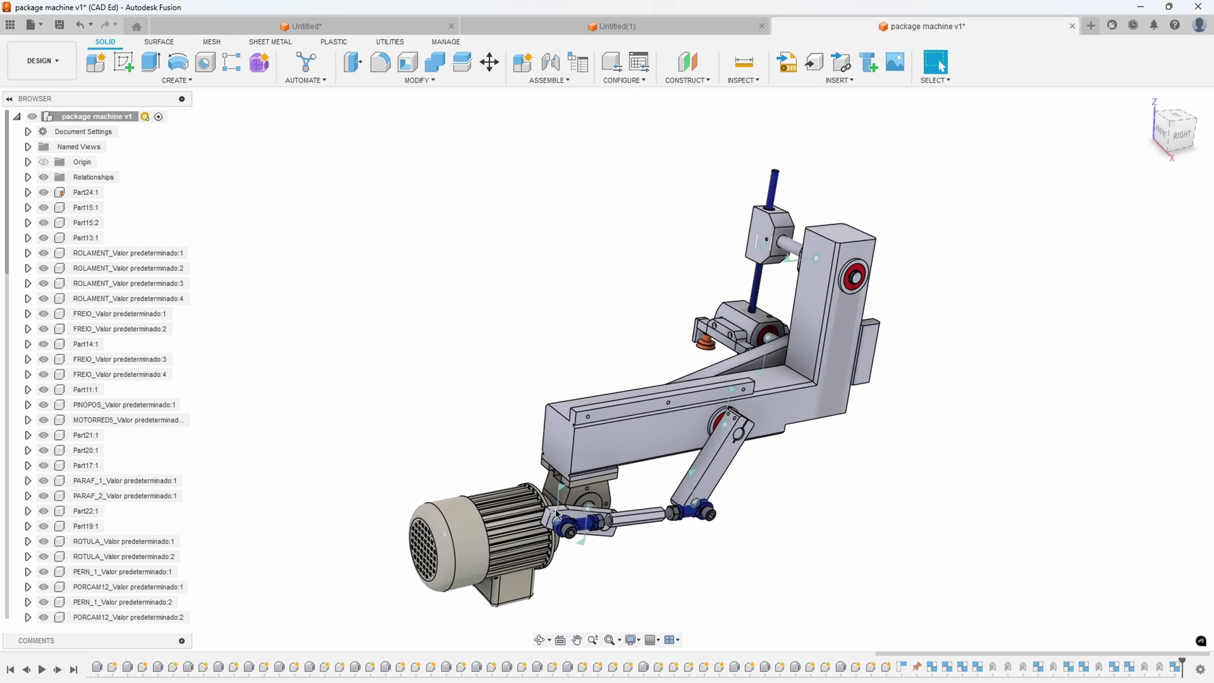
Rotate the motor crank back and forth through its travel to test the motion of the complete linkage and suction gripper.
left_click_drag(561, 508, 668, 515)
left_click_drag(653, 556, 567, 556)
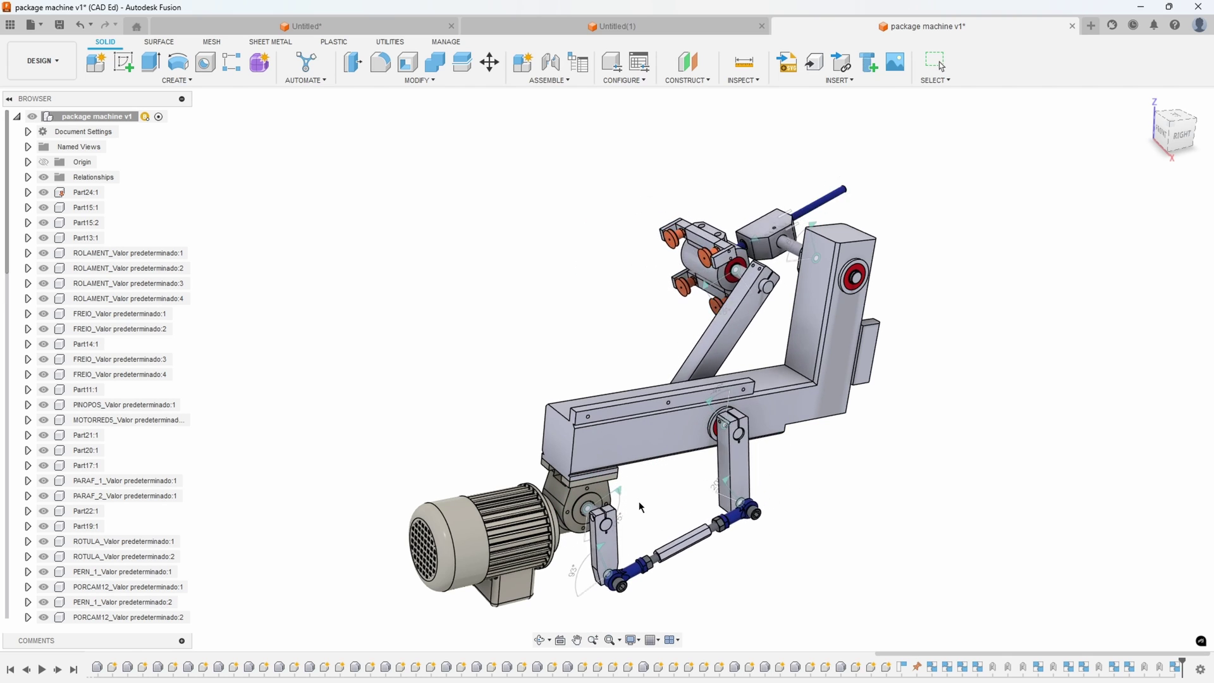
left_click_drag(646, 557, 615, 565)
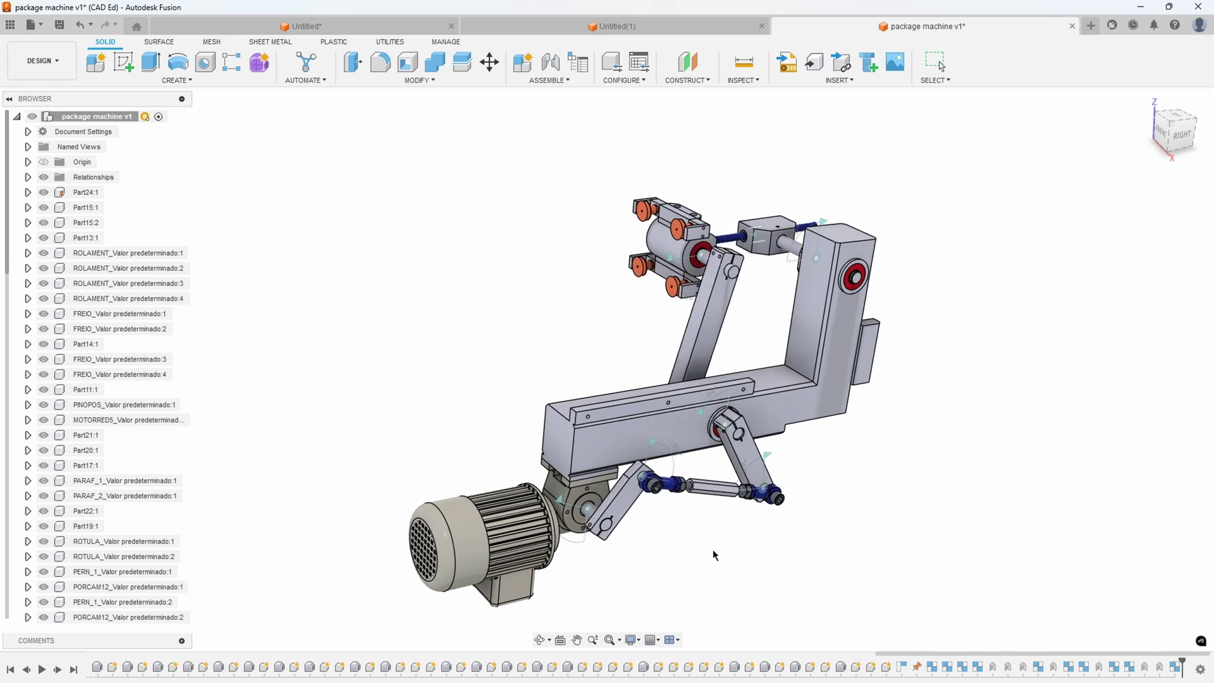
left_click_drag(651, 585, 605, 572)
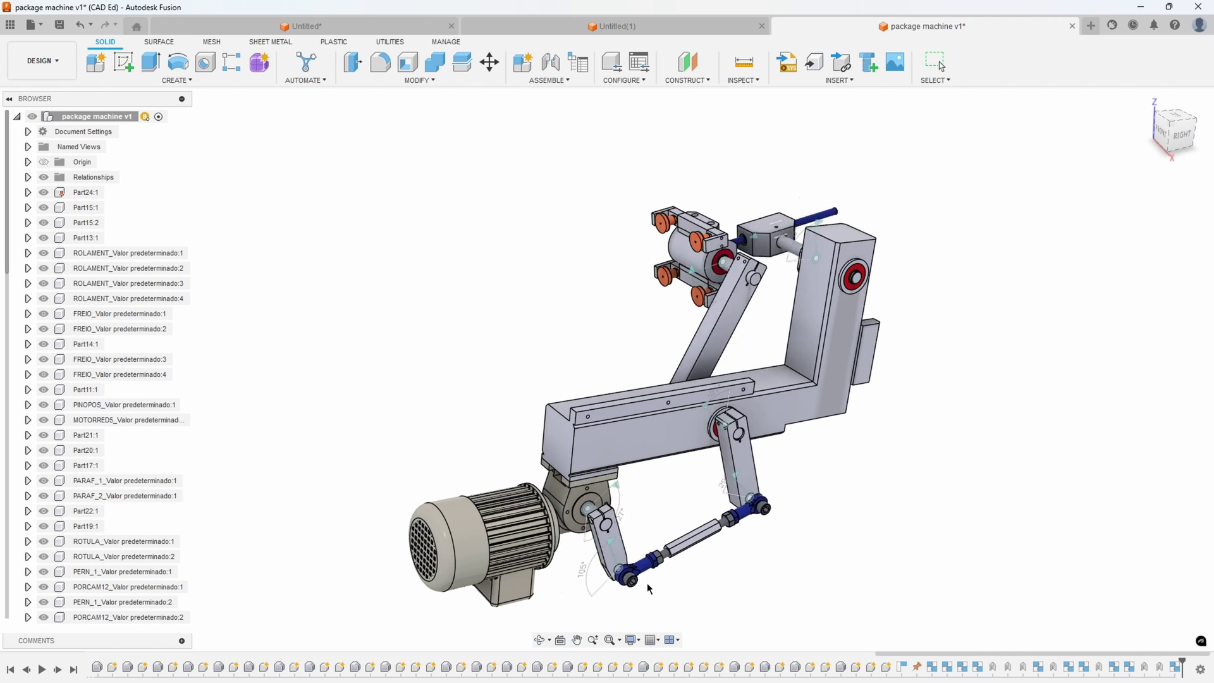
left_click_drag(647, 583, 619, 572)
Examine the motor shaft, crank arm and connecting rod up close, including the clamped end of the lever.
scroll(605, 475, "up", 2)
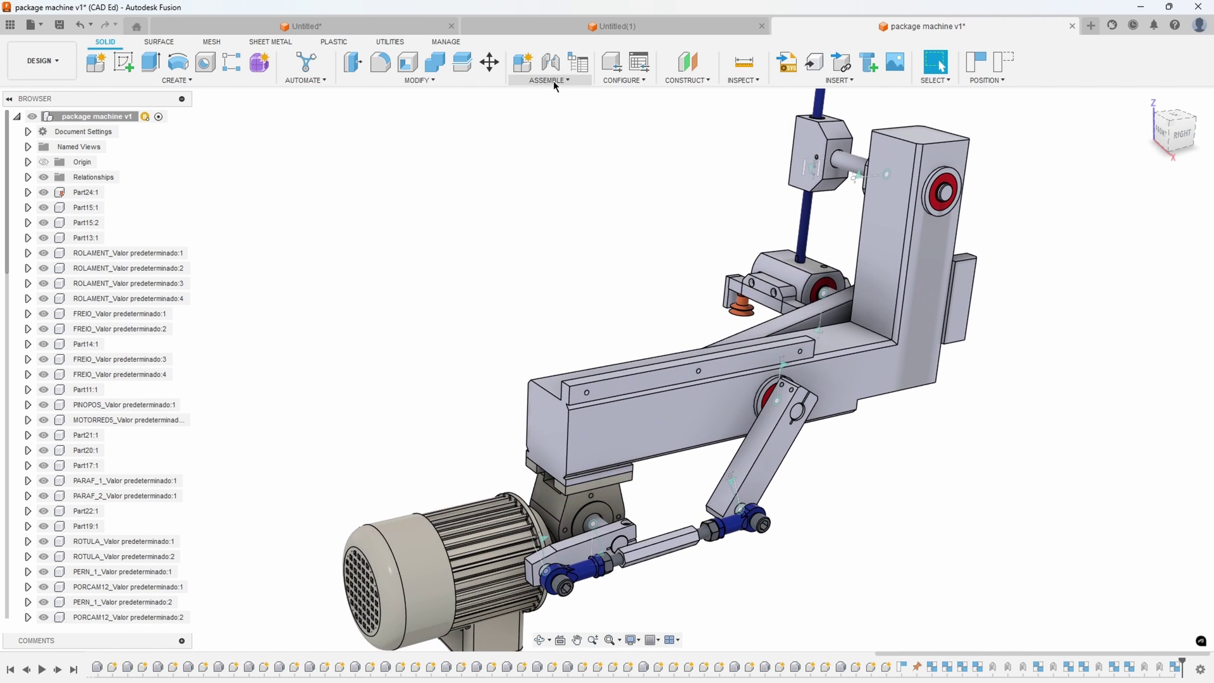
middle_click_drag(563, 329, 579, 518, "shift")
scroll(576, 552, "up", 1)
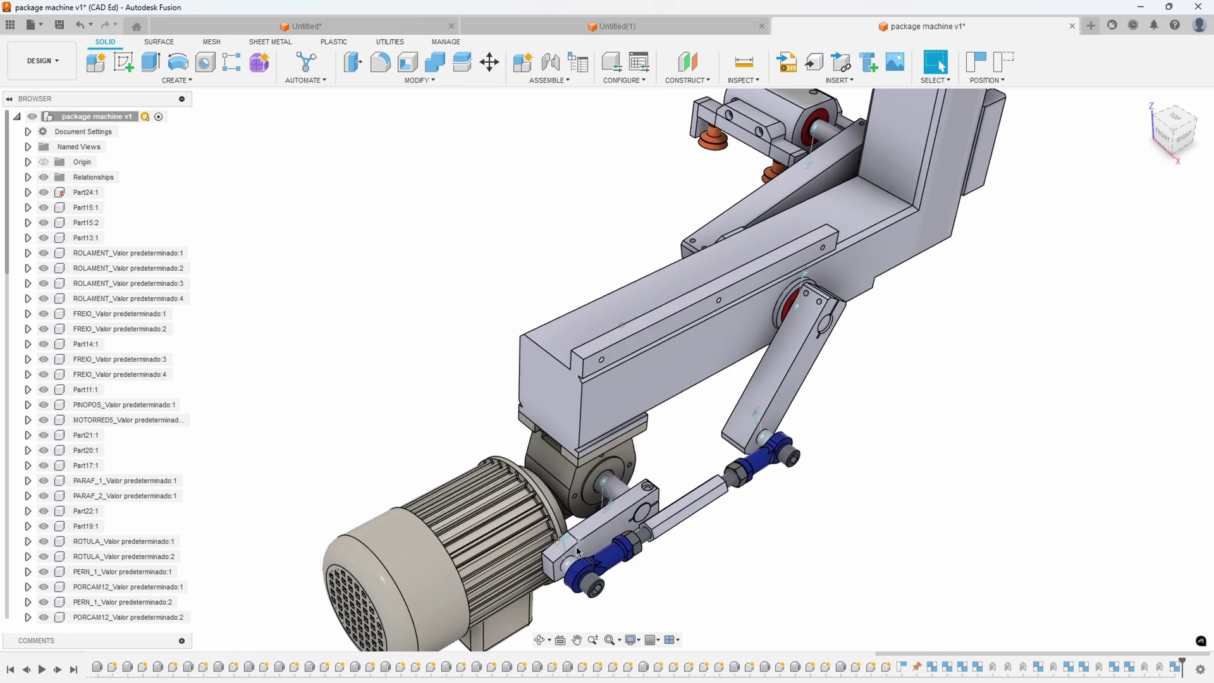
scroll(583, 459, "up", 8)
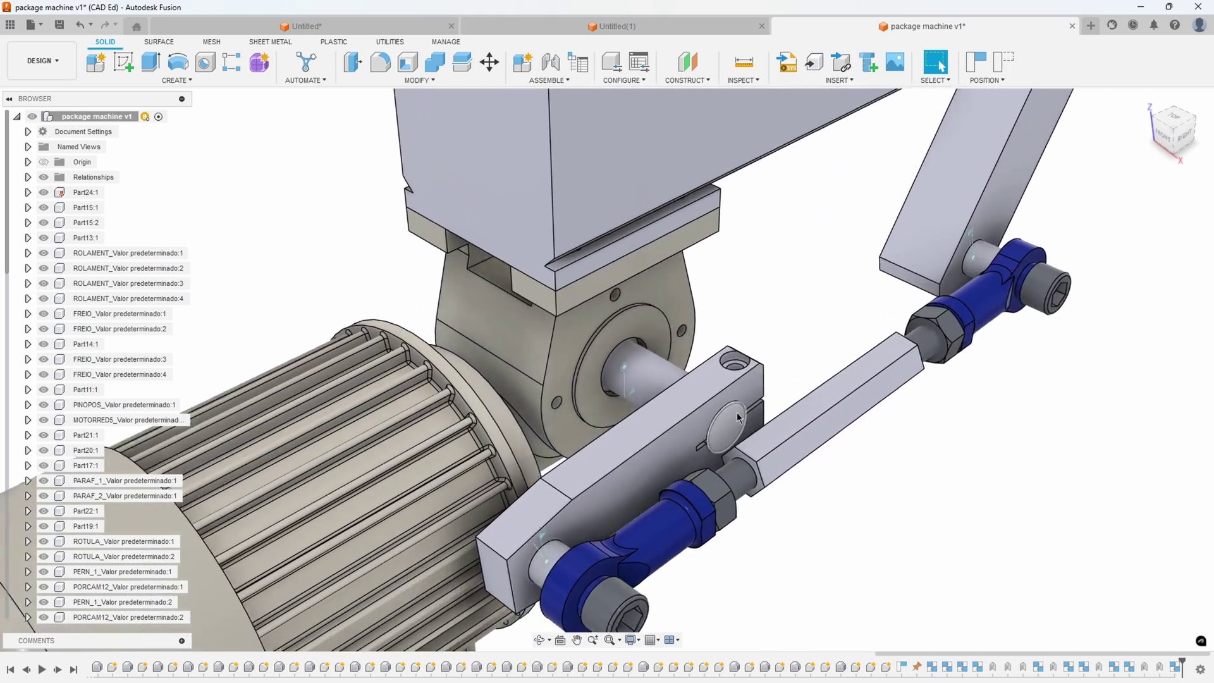
scroll(848, 411, "up", 5)
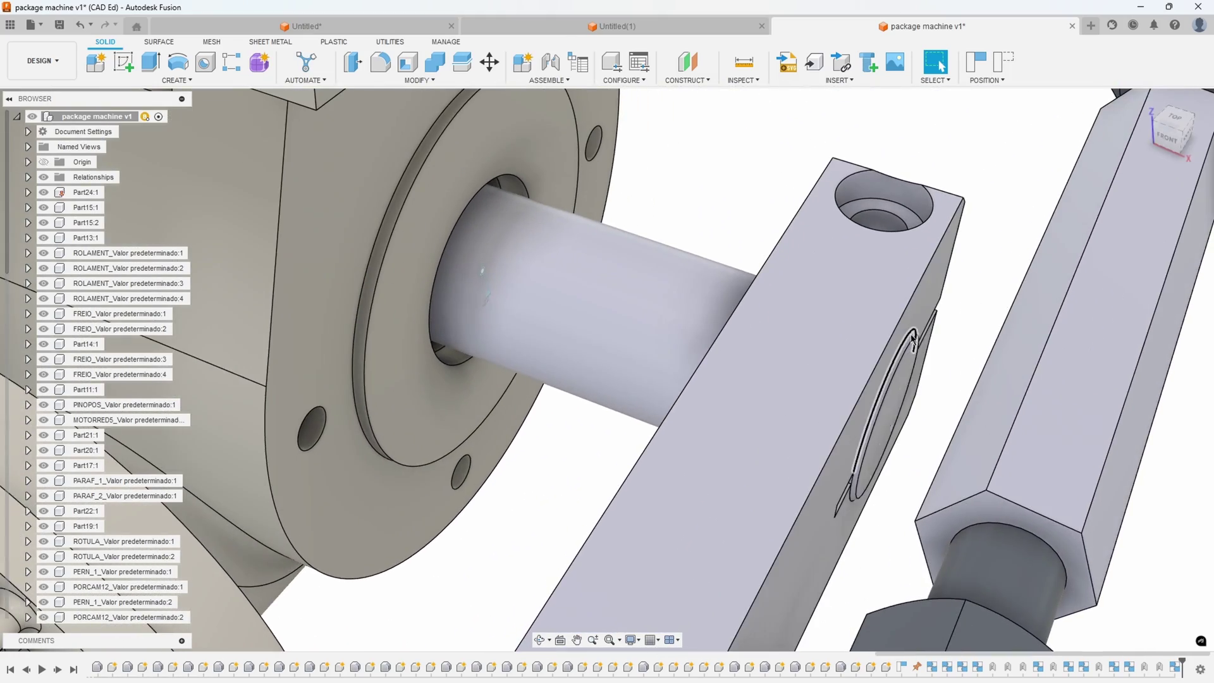
scroll(923, 347, "down", 10)
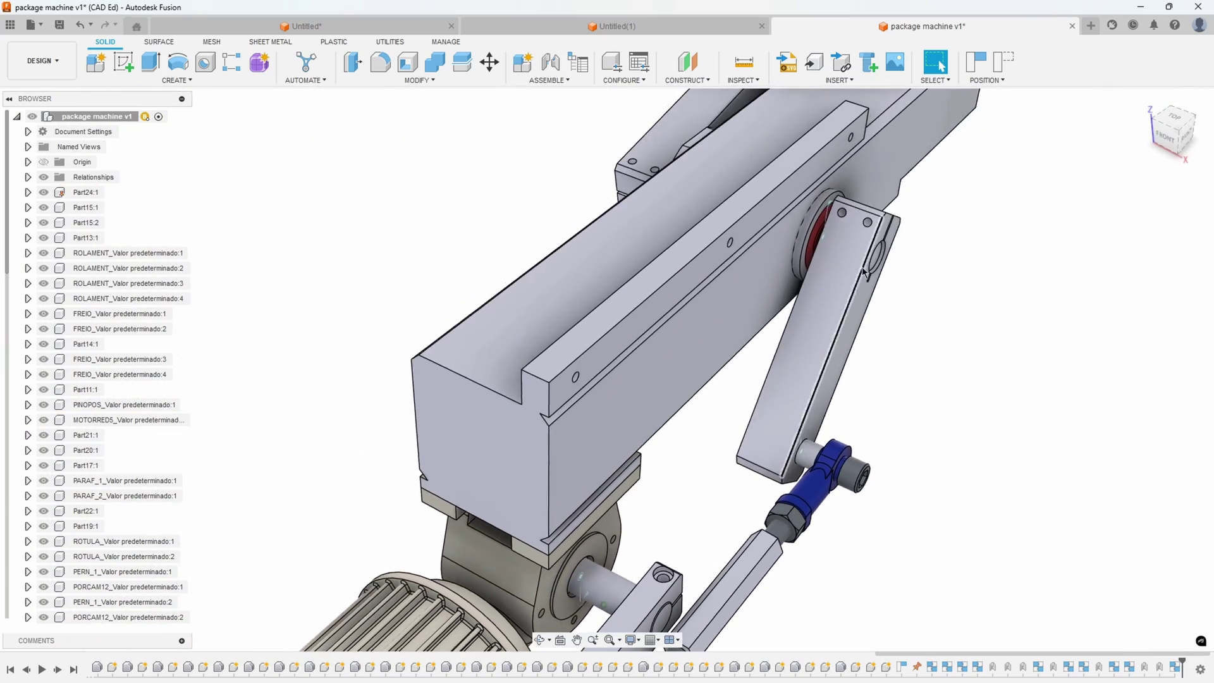
scroll(885, 291, "down", 10)
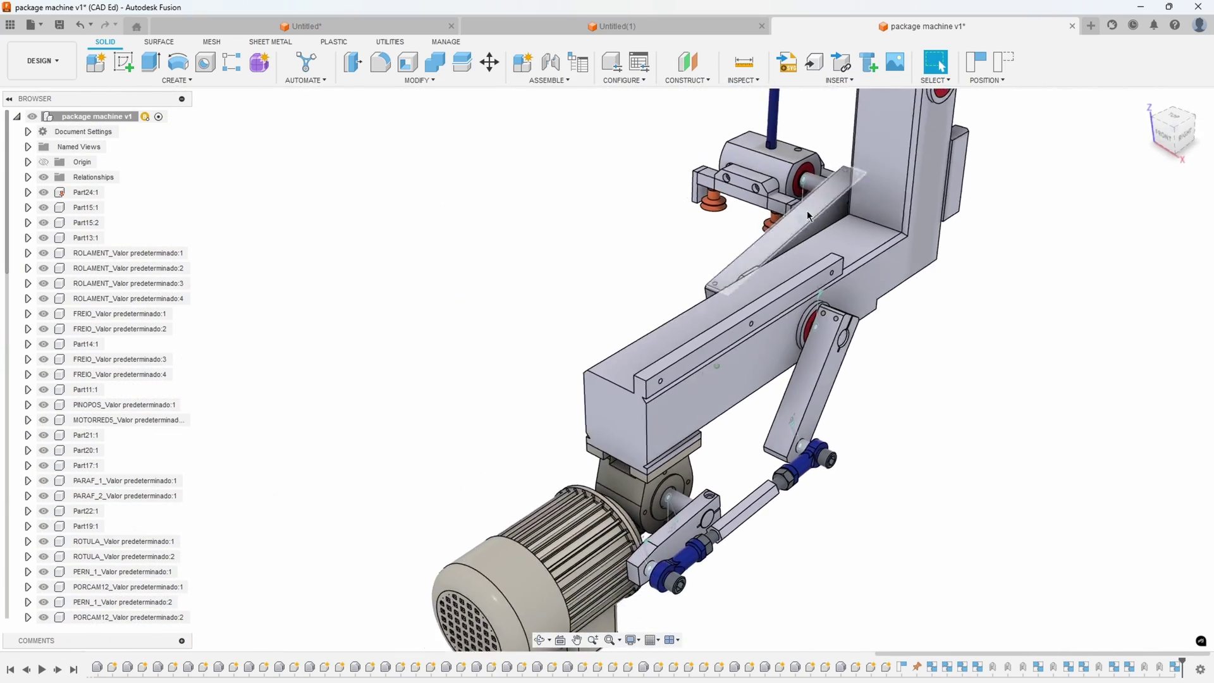
Inspect the lever pivot, guide block and gripper, and rotate the motor crank again to run the linkage.
middle_click_drag(960, 236, 768, 521, "shift")
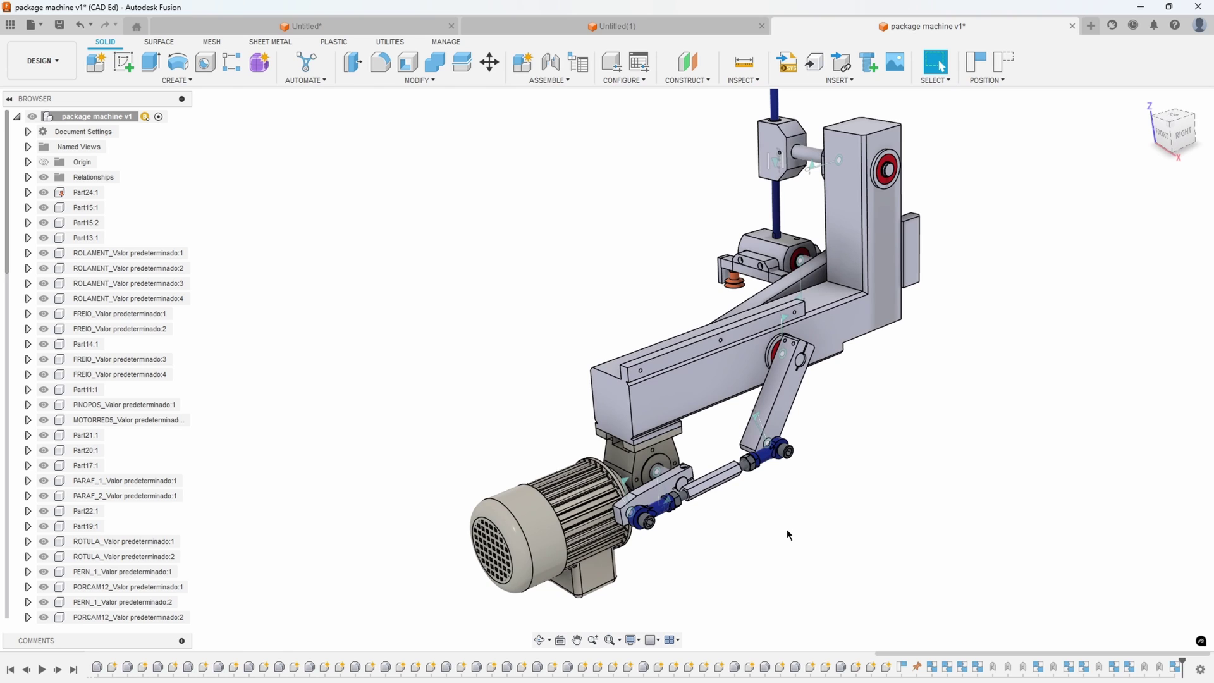
middle_click_drag(852, 539, 879, 158, "shift")
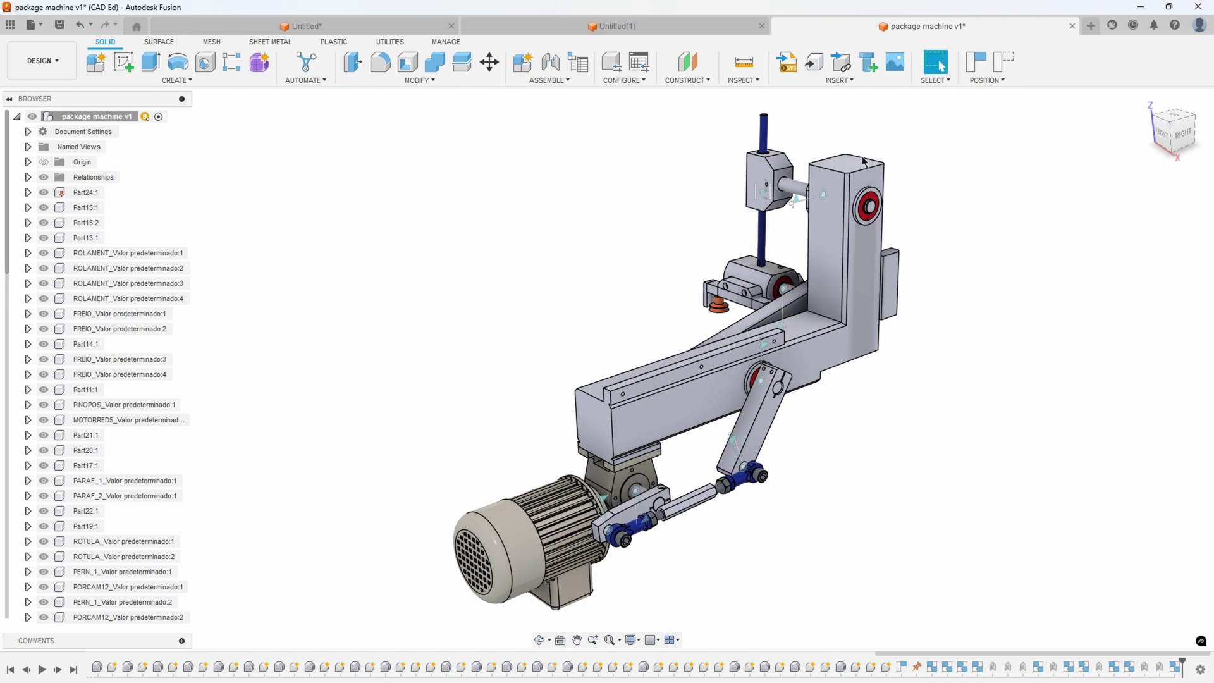
scroll(800, 394, "up", 2)
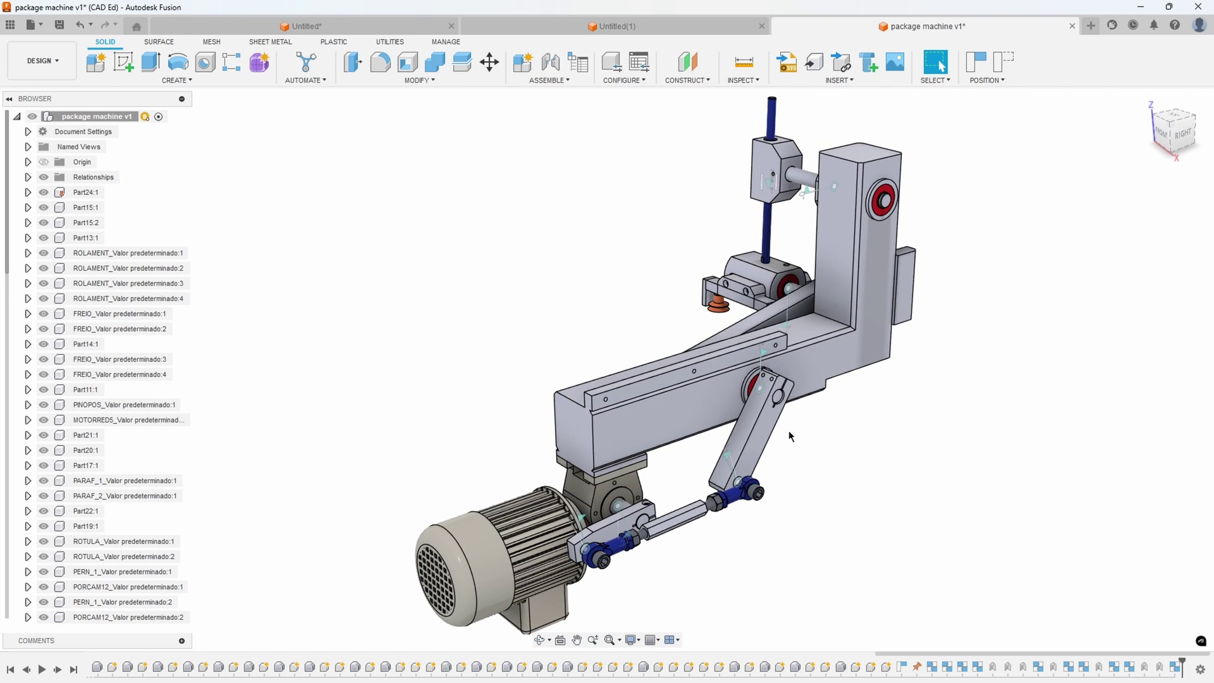
scroll(773, 425, "up", 8)
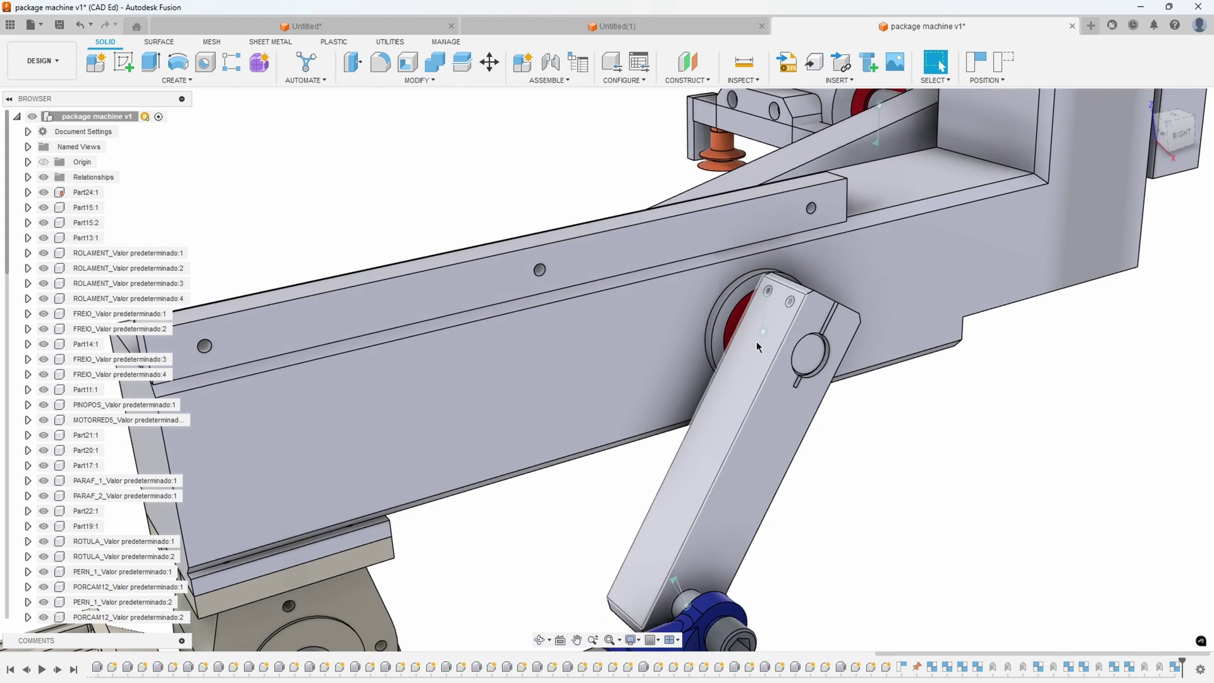
scroll(757, 346, "down", 10)
scroll(745, 374, "up", 2)
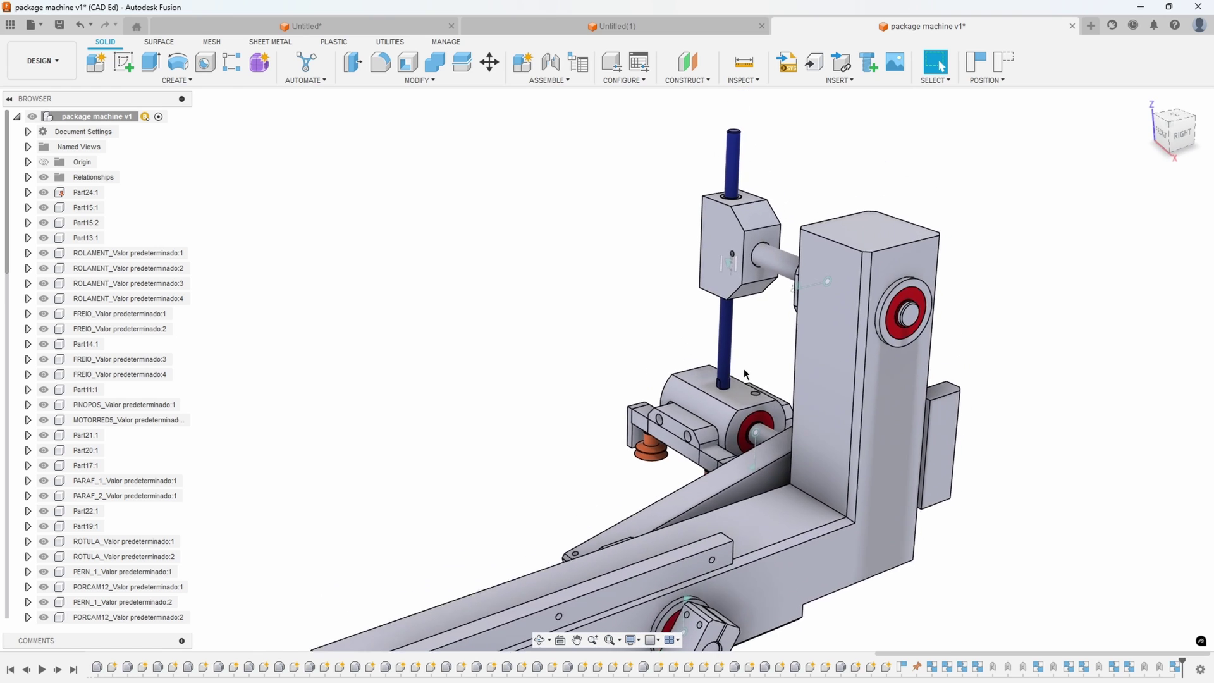
scroll(745, 374, "up", 1)
scroll(740, 434, "down", 5)
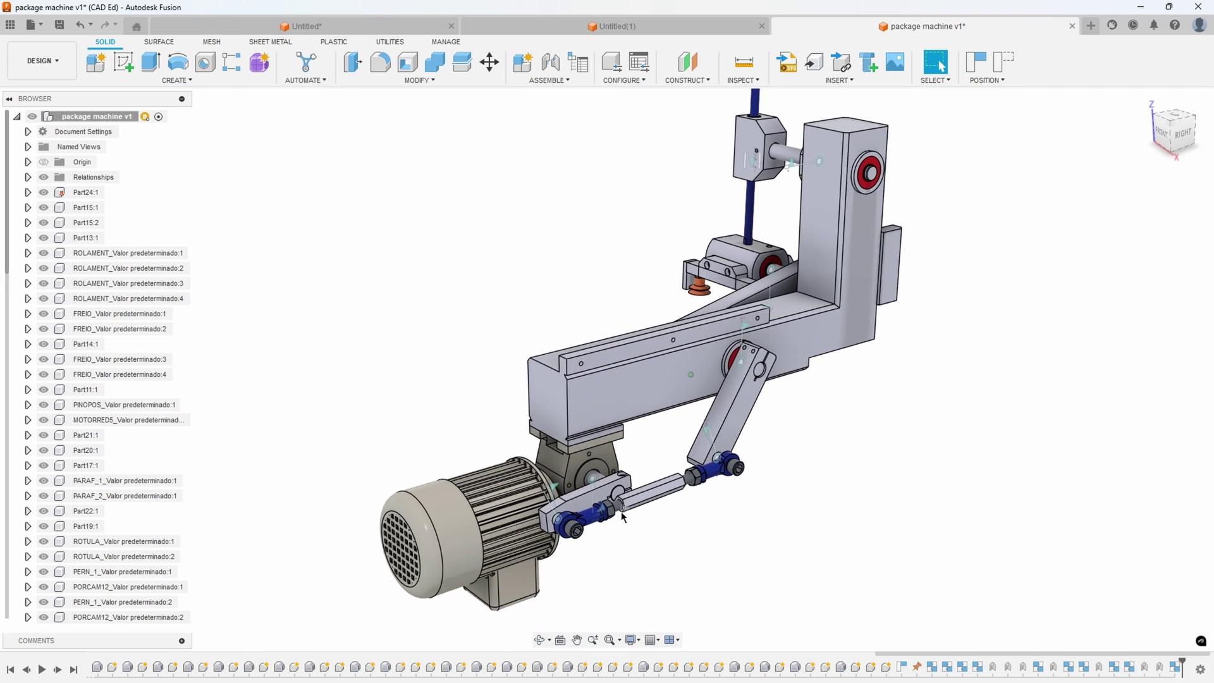
left_click_drag(566, 486, 631, 519)
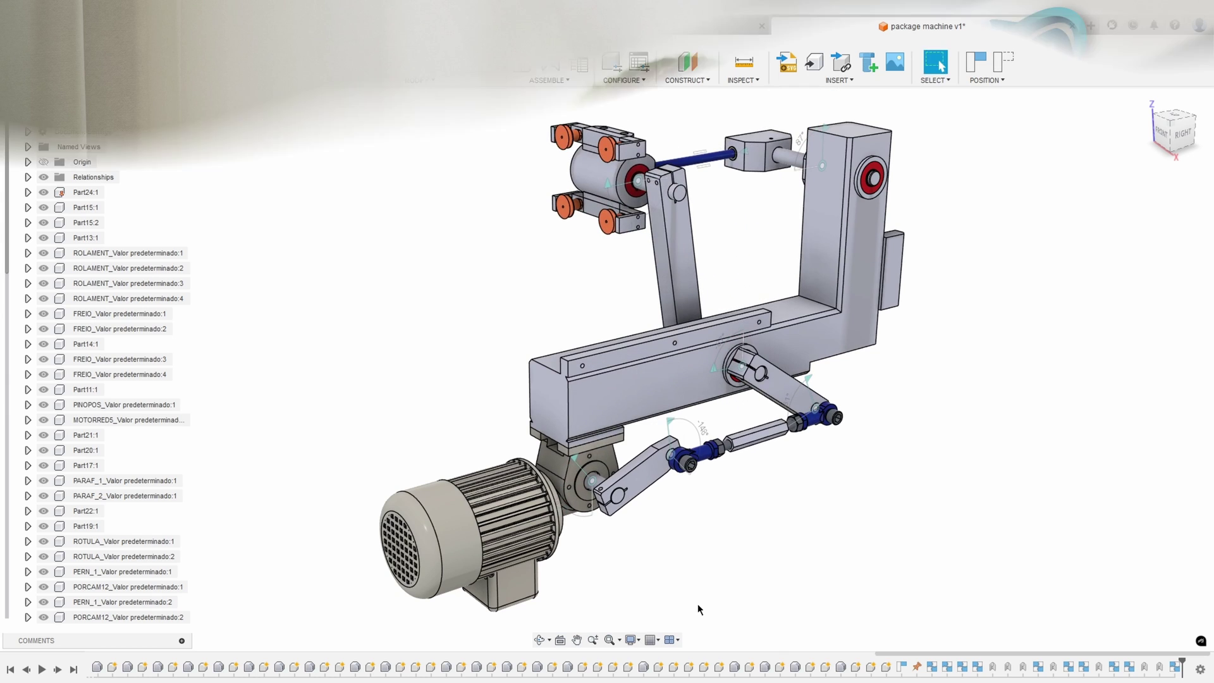